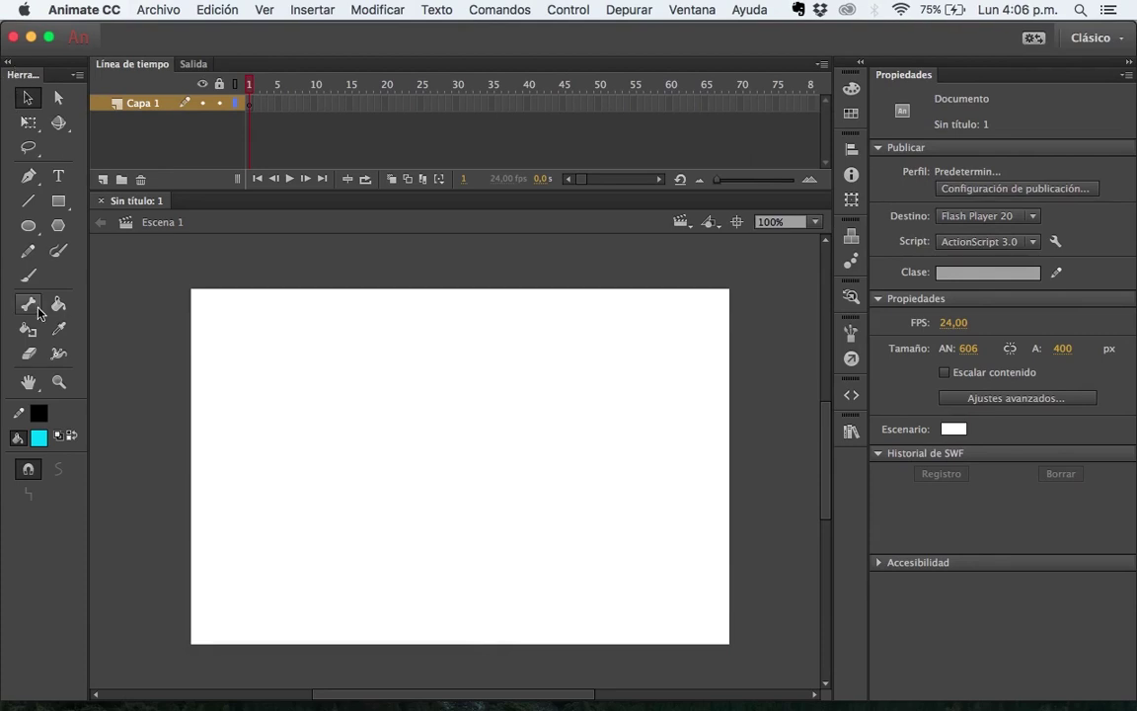
{"action": "left_click", "coordinate": [280, 103]}
{"action": "key", "text": "XF86AudioRaiseVolume"}
{"action": "left_click", "coordinate": [253, 105]}
{"action": "left_click", "coordinate": [26, 202]}
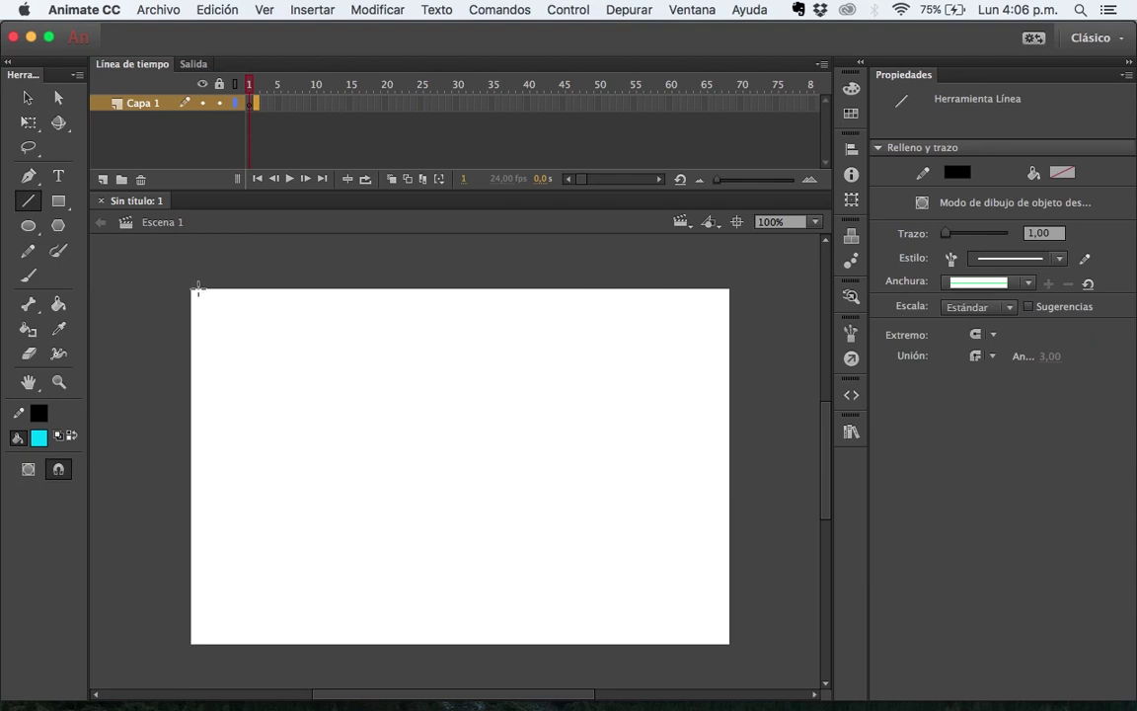
{"action": "mouse_move", "coordinate": [483, 697]}
{"action": "left_click", "coordinate": [31, 98]}
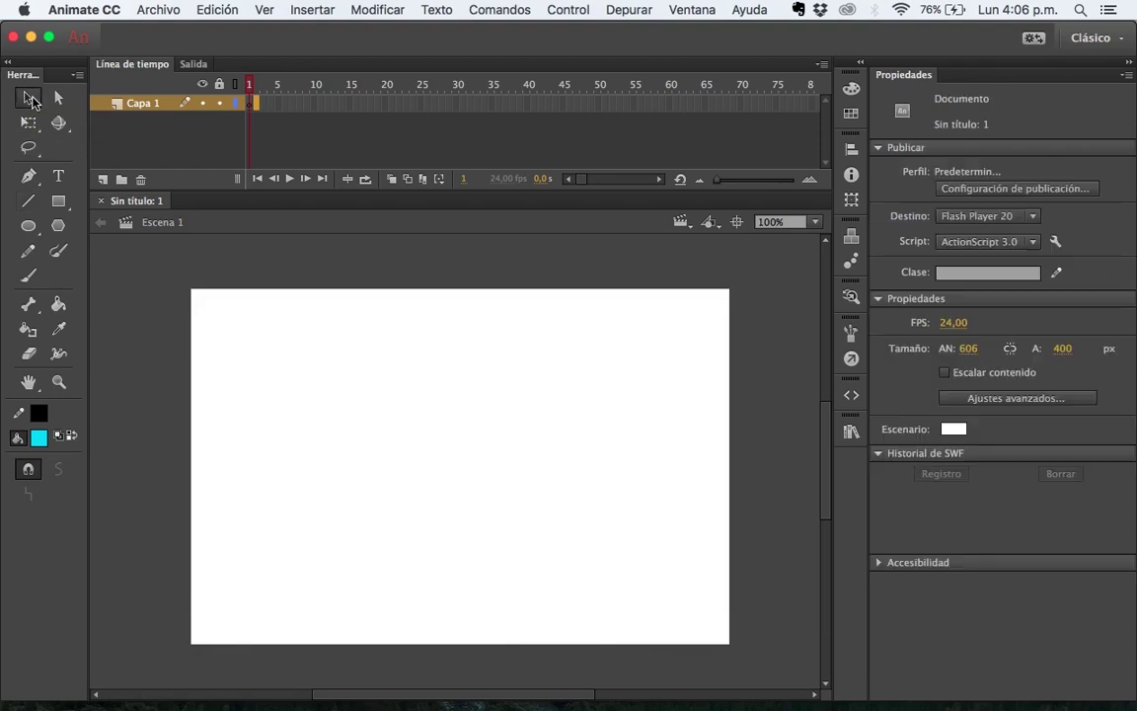
{"action": "left_click_drag", "start_coordinate": [326, 317], "coordinate": [745, 589]}
Step: Draw a long diagonal line across the stage and try bending it into a curve toward the lower-left corner
{"action": "left_click", "coordinate": [23, 203]}
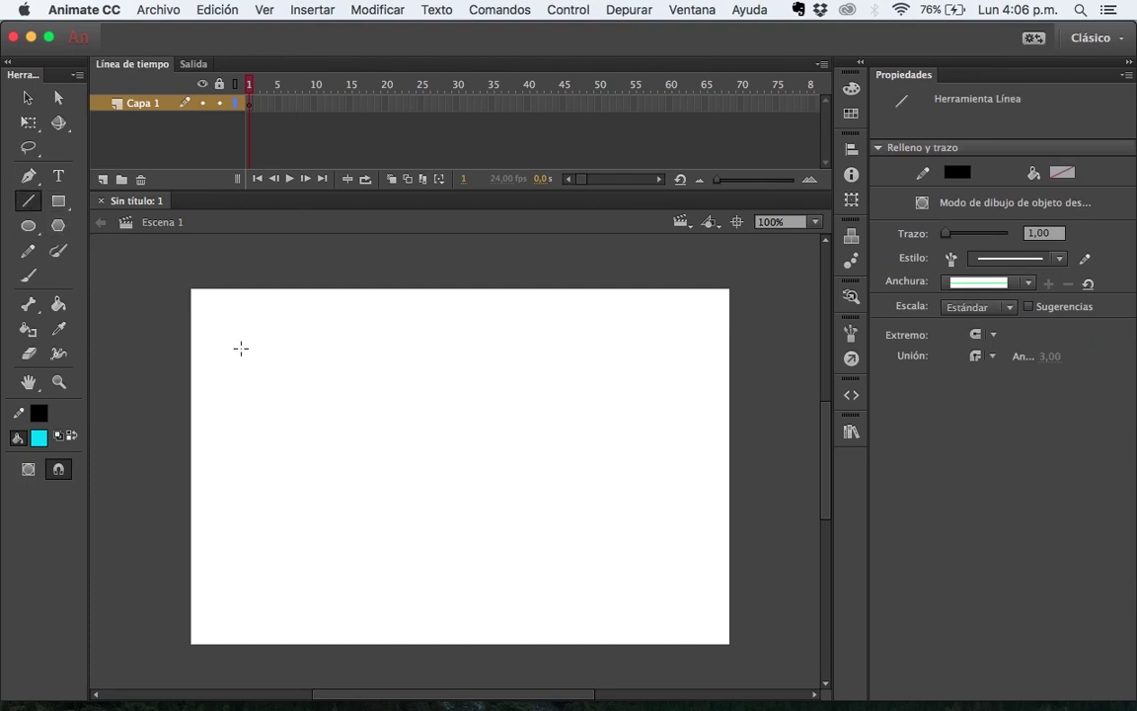
{"action": "mouse_move", "coordinate": [240, 348]}
{"action": "left_mouse_down"}
{"action": "mouse_move", "coordinate": [737, 641]}
{"action": "mouse_move", "coordinate": [712, 508]}
{"action": "mouse_move", "coordinate": [716, 406]}
{"action": "mouse_move", "coordinate": [688, 576]}
{"action": "mouse_move", "coordinate": [412, 601]}
{"action": "mouse_move", "coordinate": [253, 635]}
{"action": "mouse_move", "coordinate": [632, 589]}
{"action": "mouse_move", "coordinate": [702, 553]}
{"action": "mouse_move", "coordinate": [659, 375]}
{"action": "mouse_move", "coordinate": [667, 576]}
{"action": "mouse_move", "coordinate": [678, 590]}
{"action": "left_mouse_up"}
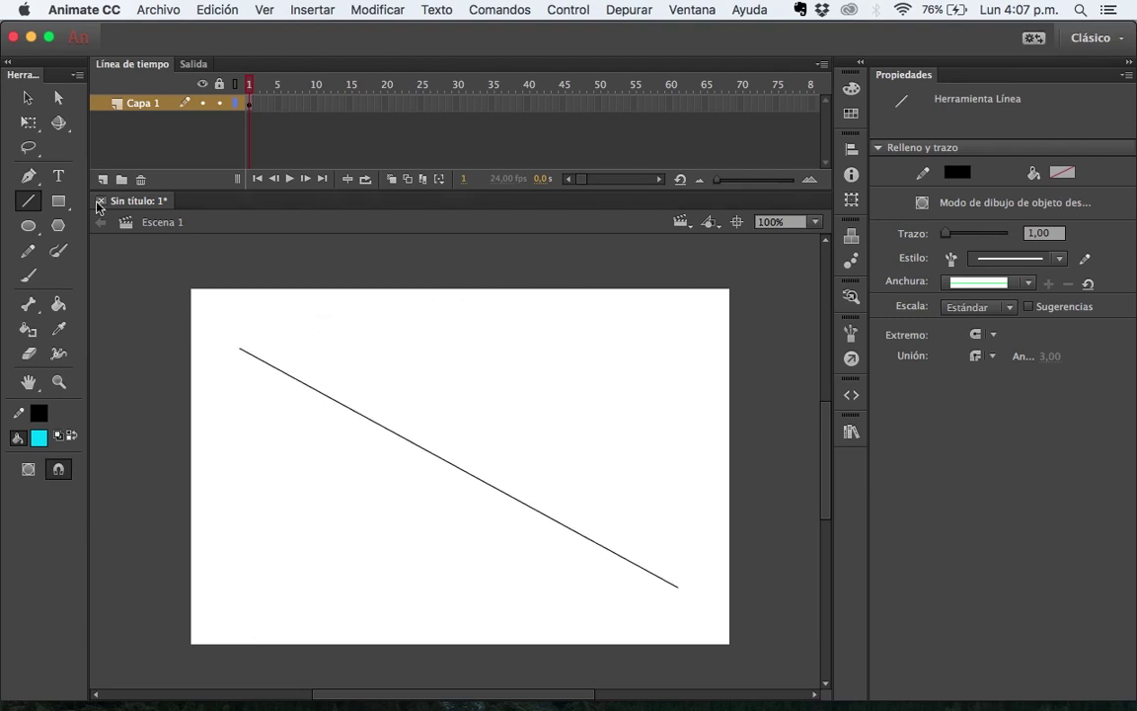
{"action": "left_click", "coordinate": [28, 97]}
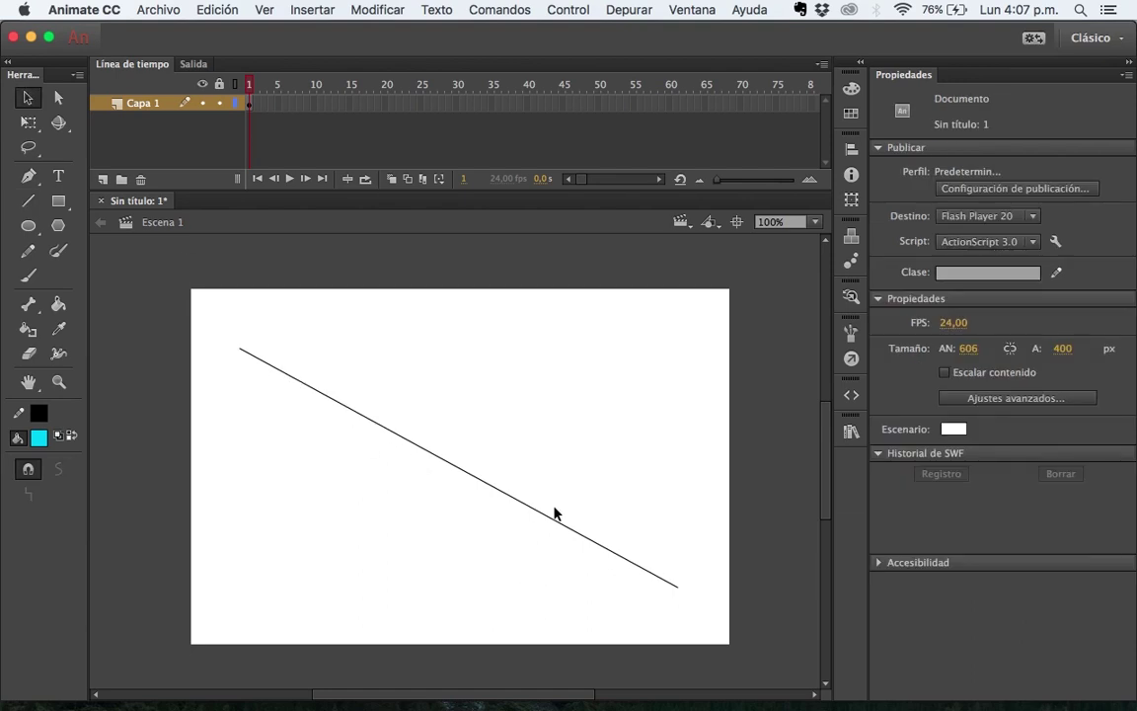
{"action": "left_click_drag", "start_coordinate": [511, 504], "coordinate": [352, 597]}
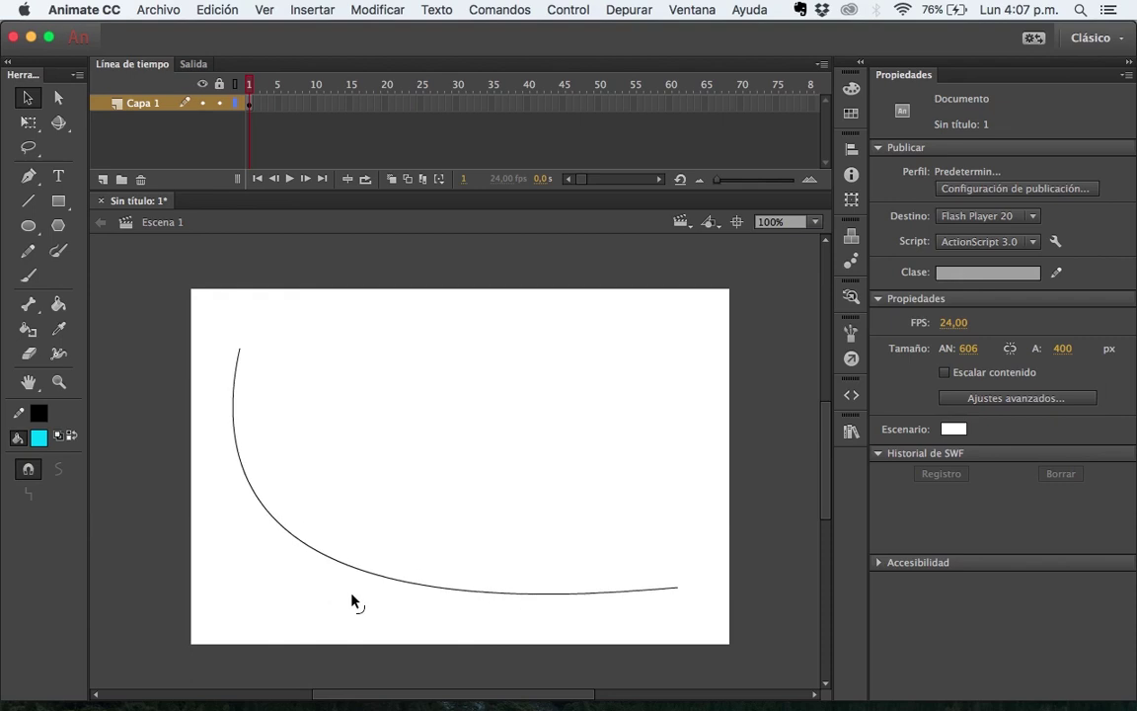
{"action": "key", "text": "super+z"}
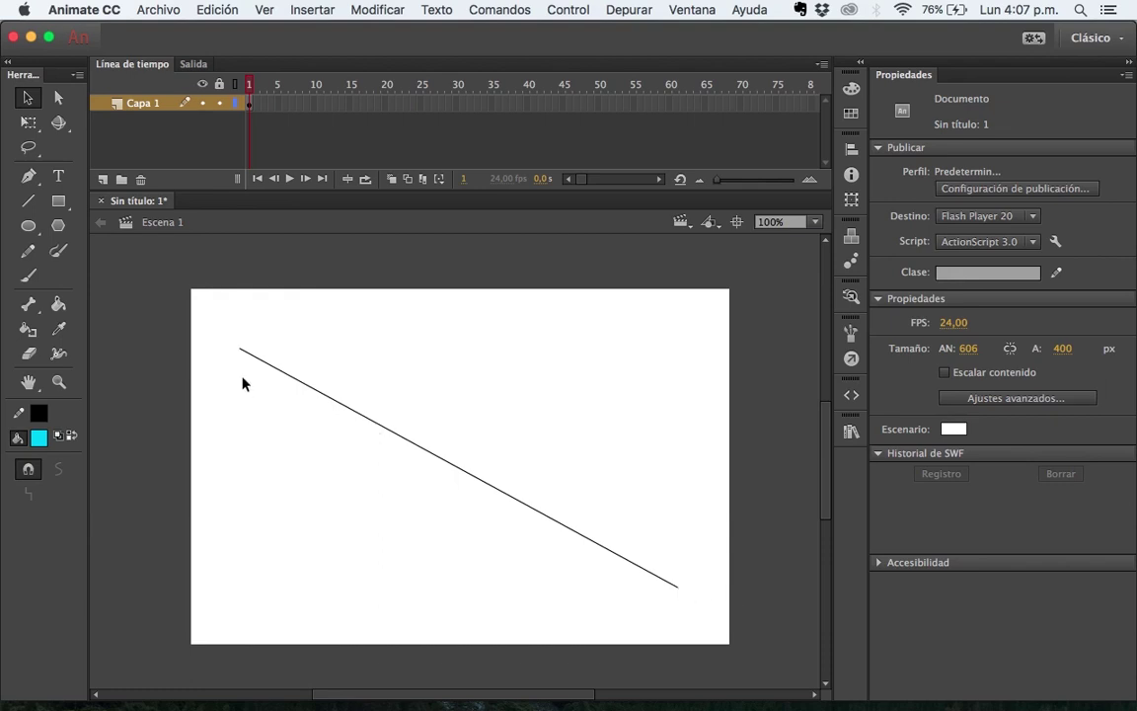
Step: Move the line's upper-left endpoint to the upper right part of the stage and bend the line outward toward the right edge
{"action": "left_click_drag", "start_coordinate": [243, 353], "coordinate": [354, 323]}
{"action": "left_click_drag", "start_coordinate": [530, 344], "coordinate": [540, 383]}
{"action": "left_click_drag", "start_coordinate": [595, 467], "coordinate": [698, 420]}
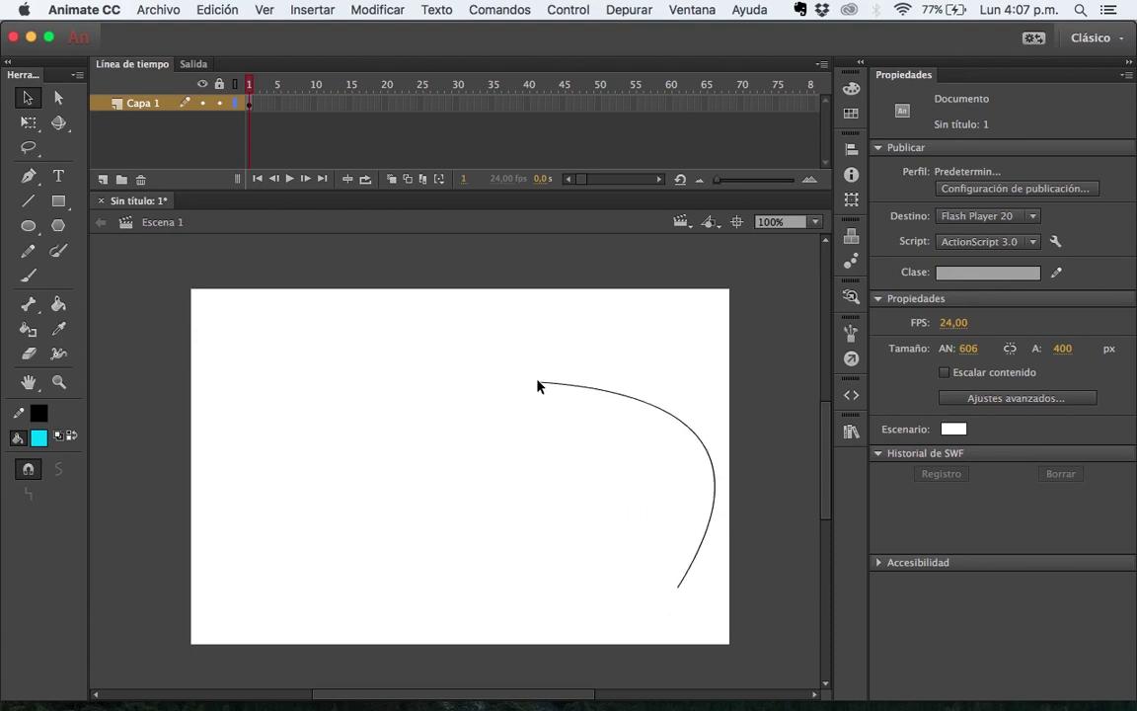
{"action": "left_click_drag", "start_coordinate": [540, 383], "coordinate": [376, 536]}
{"action": "key", "text": "super+z"}
Step: Move the curve to the middle of the stage, then select only its middle section and separate it toward the upper right
{"action": "left_click", "coordinate": [667, 415]}
{"action": "left_click_drag", "start_coordinate": [667, 415], "coordinate": [484, 396]}
{"action": "left_click", "coordinate": [601, 381]}
{"action": "left_click_drag", "start_coordinate": [434, 324], "coordinate": [558, 491]}
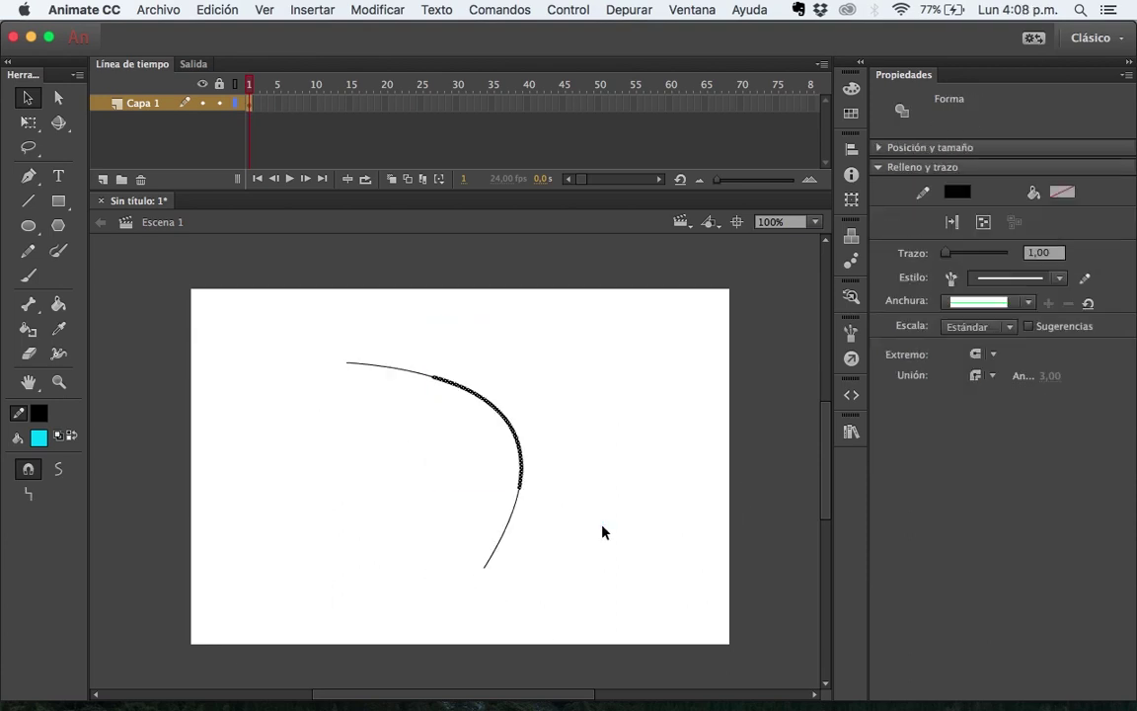
{"action": "left_click_drag", "start_coordinate": [498, 415], "coordinate": [669, 380]}
{"action": "left_click", "coordinate": [542, 436]}
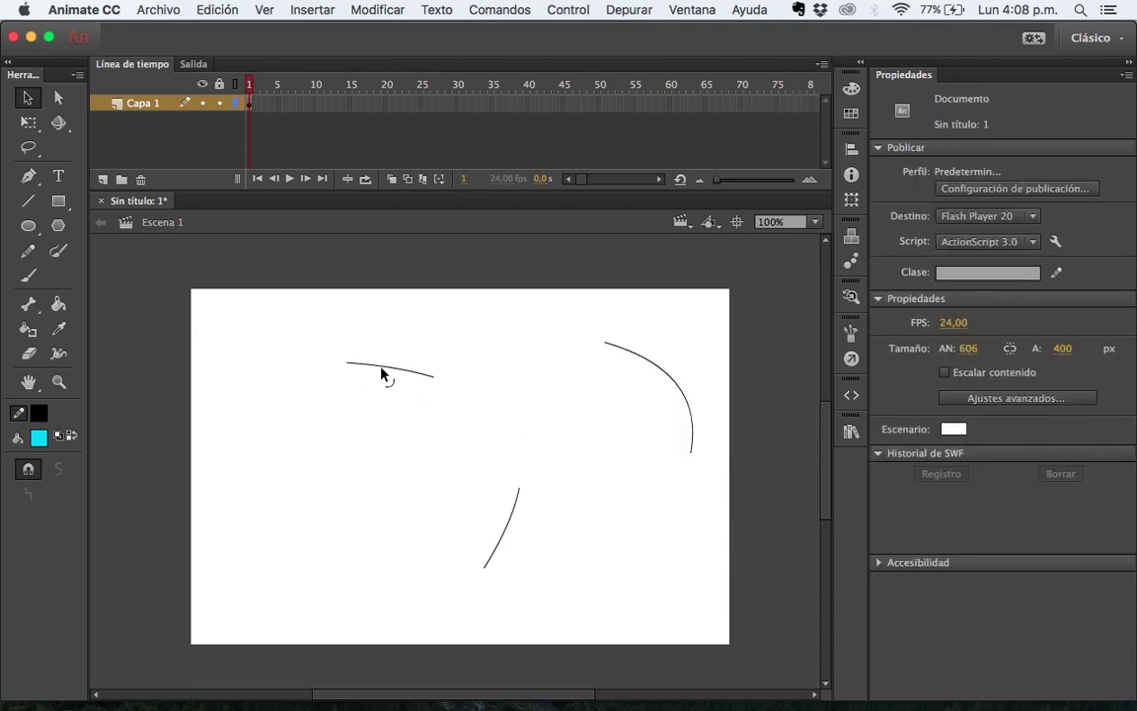
Step: Bend the two leftover segments into tighter curves and pull the separated segment's upper end beyond the stage's right edge
{"action": "left_click_drag", "start_coordinate": [382, 373], "coordinate": [394, 415]}
{"action": "left_click_drag", "start_coordinate": [504, 533], "coordinate": [457, 518]}
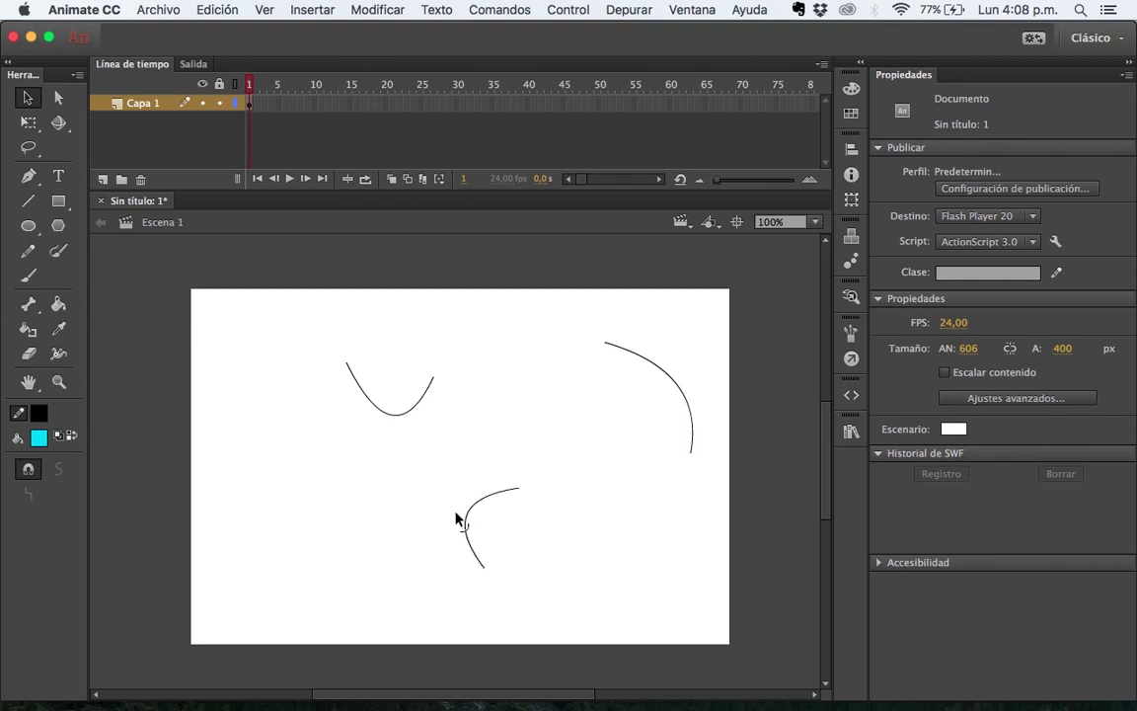
{"action": "left_click_drag", "start_coordinate": [601, 341], "coordinate": [774, 325]}
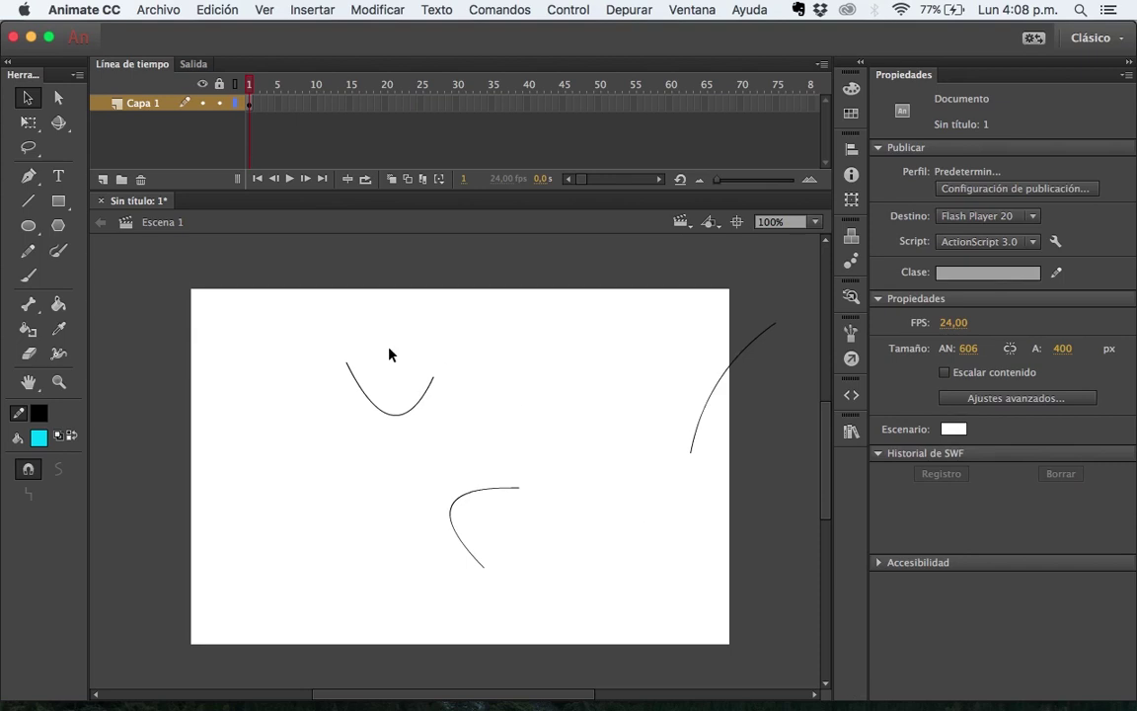
Step: Undo all the line edits back to an empty stage
{"action": "key", "text": "super+z"}
{"action": "key", "text": "super+z"}
{"action": "key", "text": "super+z"}
{"action": "key", "text": "super+z"}
{"action": "key", "text": "super+z"}
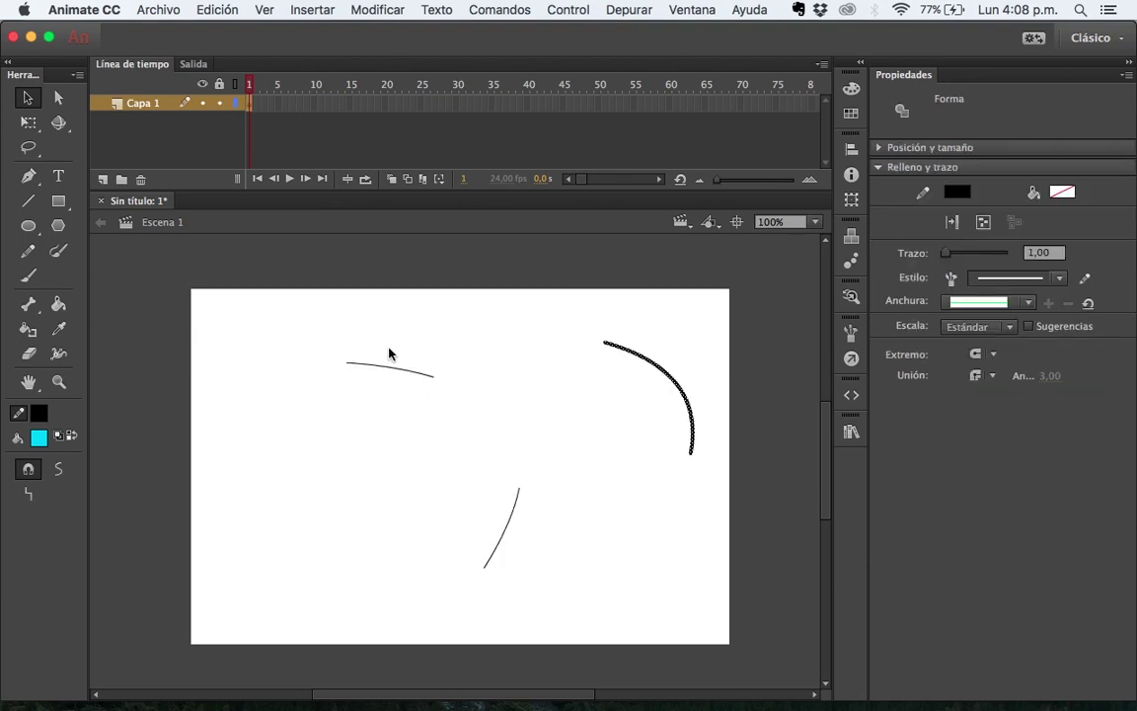
{"action": "key", "text": "super+z"}
{"action": "key", "text": "super+z"}
{"action": "key", "text": "super+z"}
{"action": "key", "text": "super+z"}
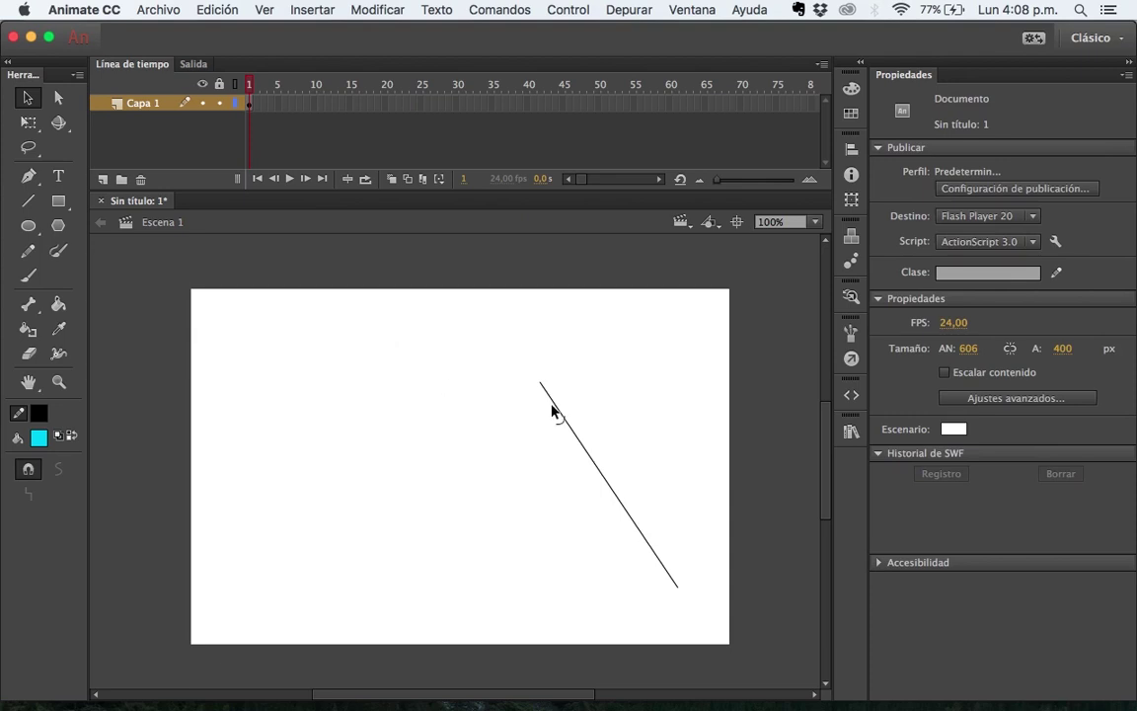
{"action": "key", "text": "super+z"}
{"action": "key", "text": "super+z"}
Step: Draw a closed four-sided box in the middle of the stage with connected straight lines using the Line tool
{"action": "key", "text": "n"}
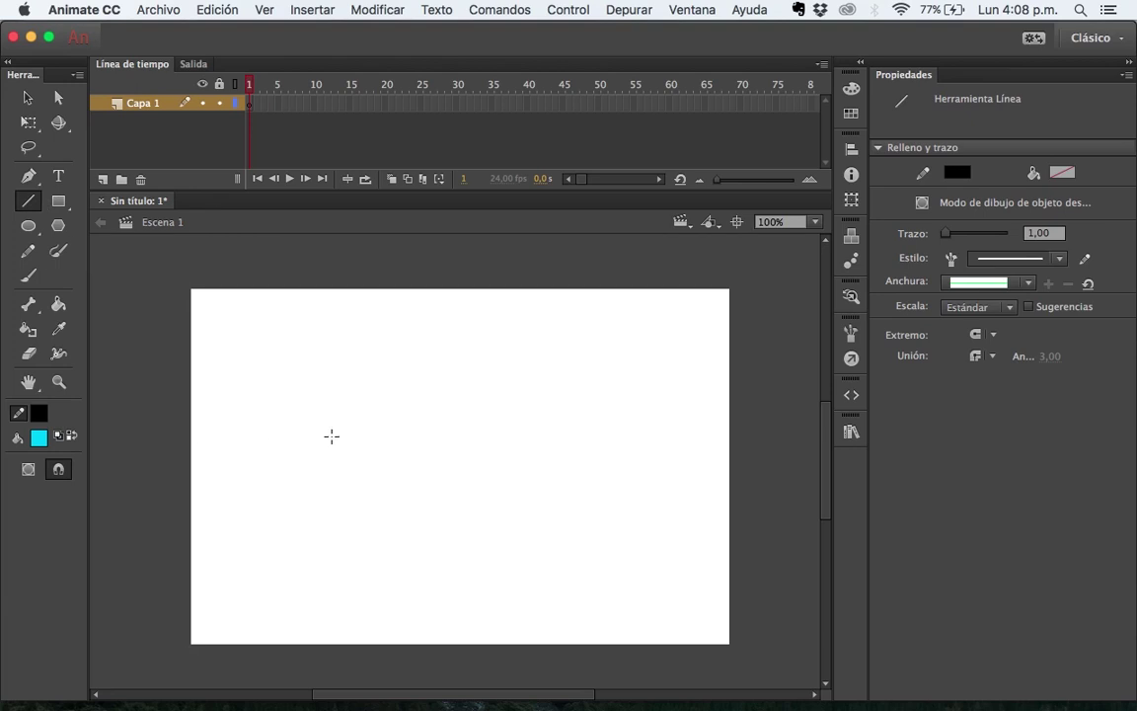
{"action": "mouse_move", "coordinate": [306, 362]}
{"action": "left_mouse_down"}
{"action": "mouse_move", "coordinate": [422, 383]}
{"action": "mouse_move", "coordinate": [541, 382]}
{"action": "mouse_move", "coordinate": [609, 373]}
{"action": "mouse_move", "coordinate": [604, 350]}
{"action": "left_mouse_up"}
{"action": "key", "text": "super+z"}
{"action": "left_click_drag", "start_coordinate": [338, 395], "coordinate": [574, 399]}
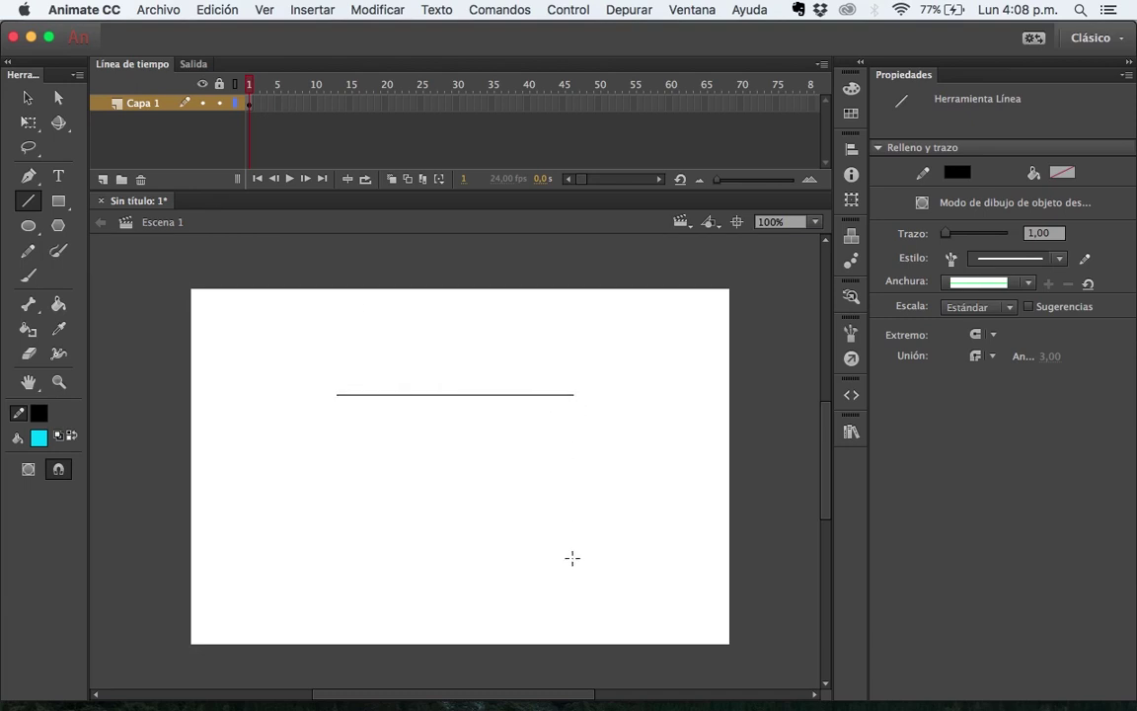
{"action": "left_click_drag", "start_coordinate": [574, 394], "coordinate": [336, 588]}
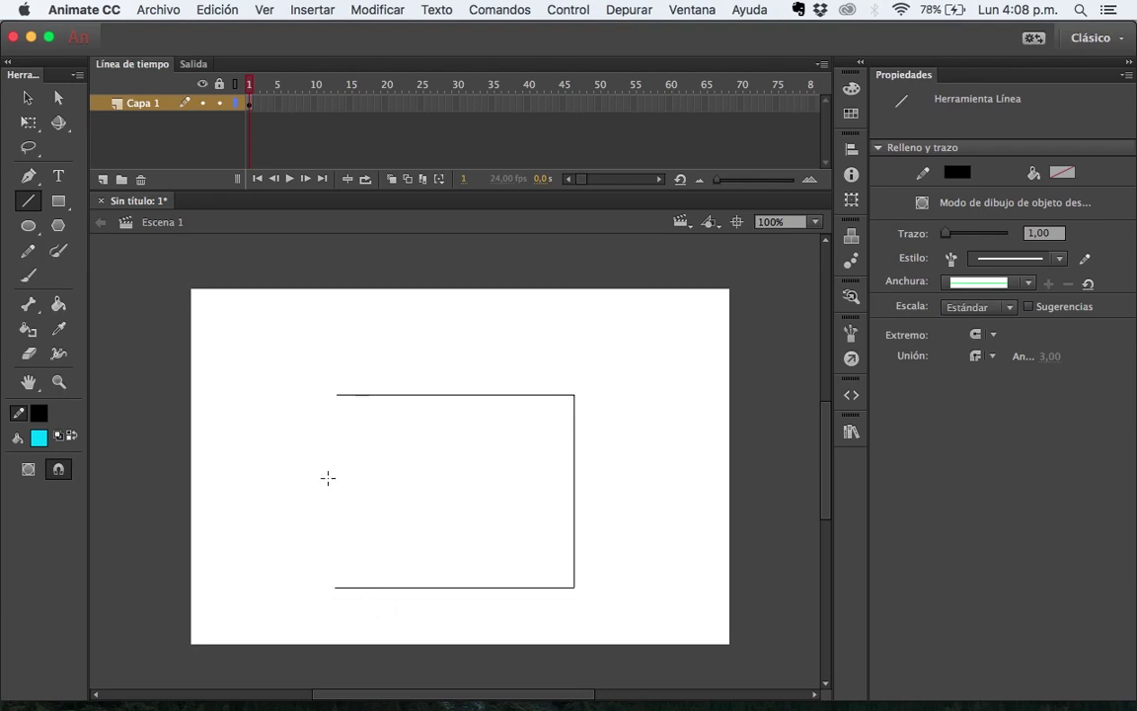
{"action": "left_click_drag", "start_coordinate": [337, 394], "coordinate": [334, 588]}
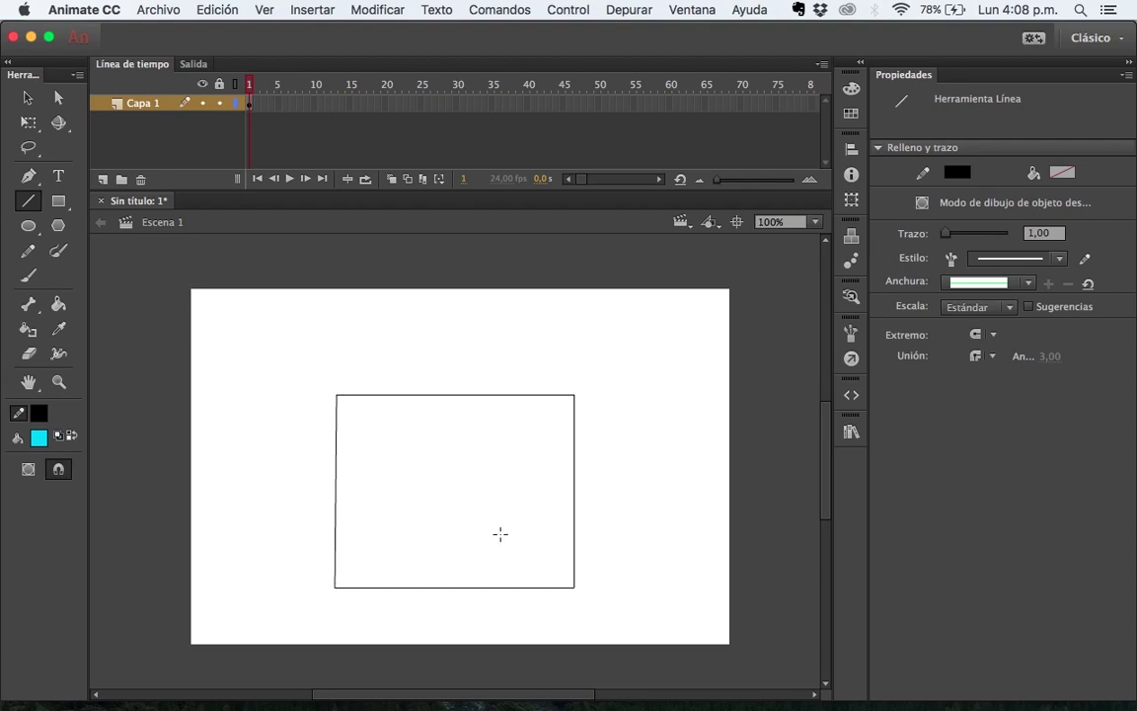
Step: Fill the inside of the box with a turquoise green swatch using the Paint Bucket
{"action": "left_click", "coordinate": [59, 306]}
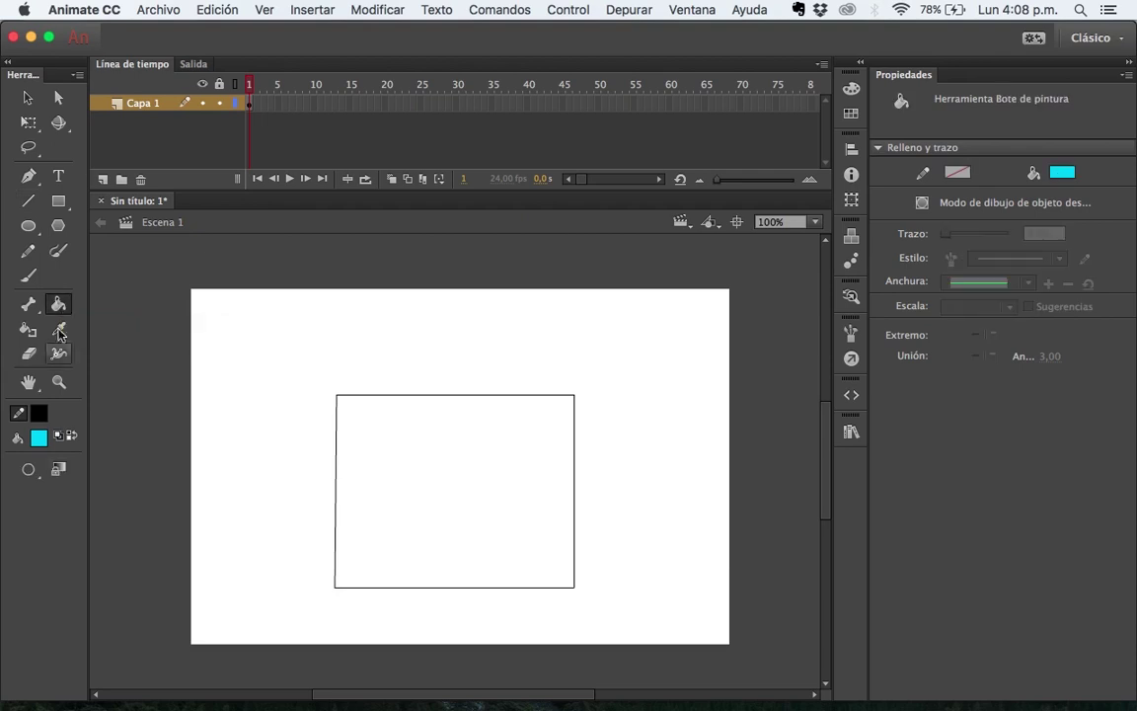
{"action": "left_click", "coordinate": [45, 439]}
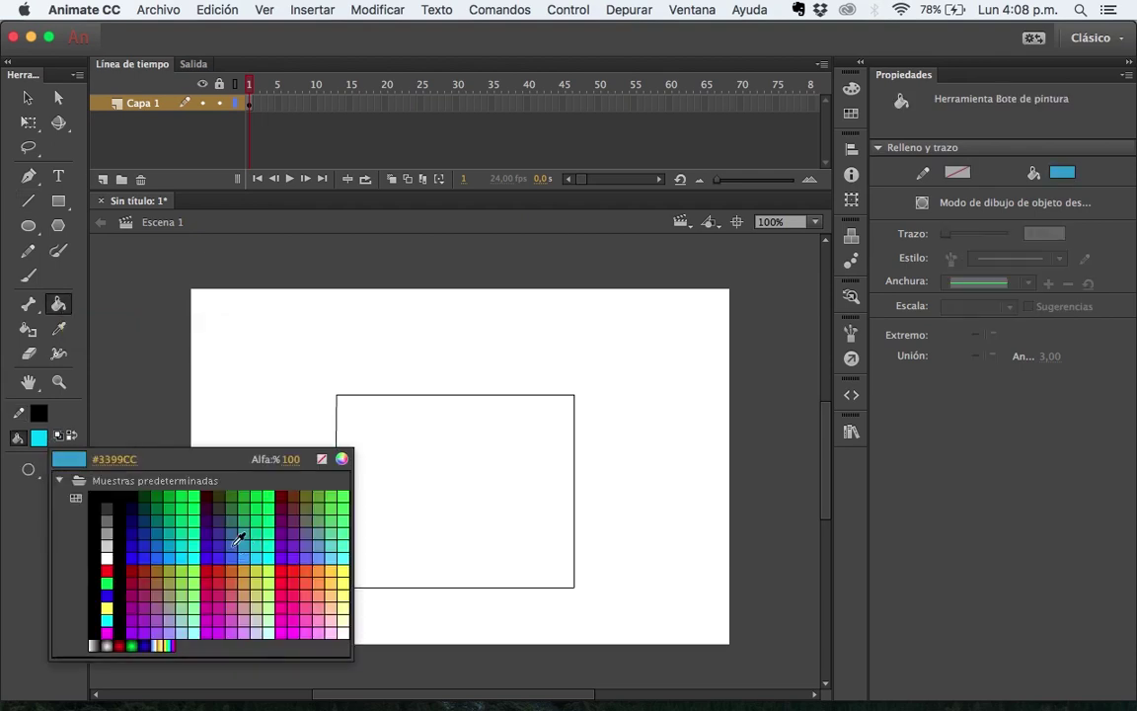
{"action": "left_click", "coordinate": [265, 533]}
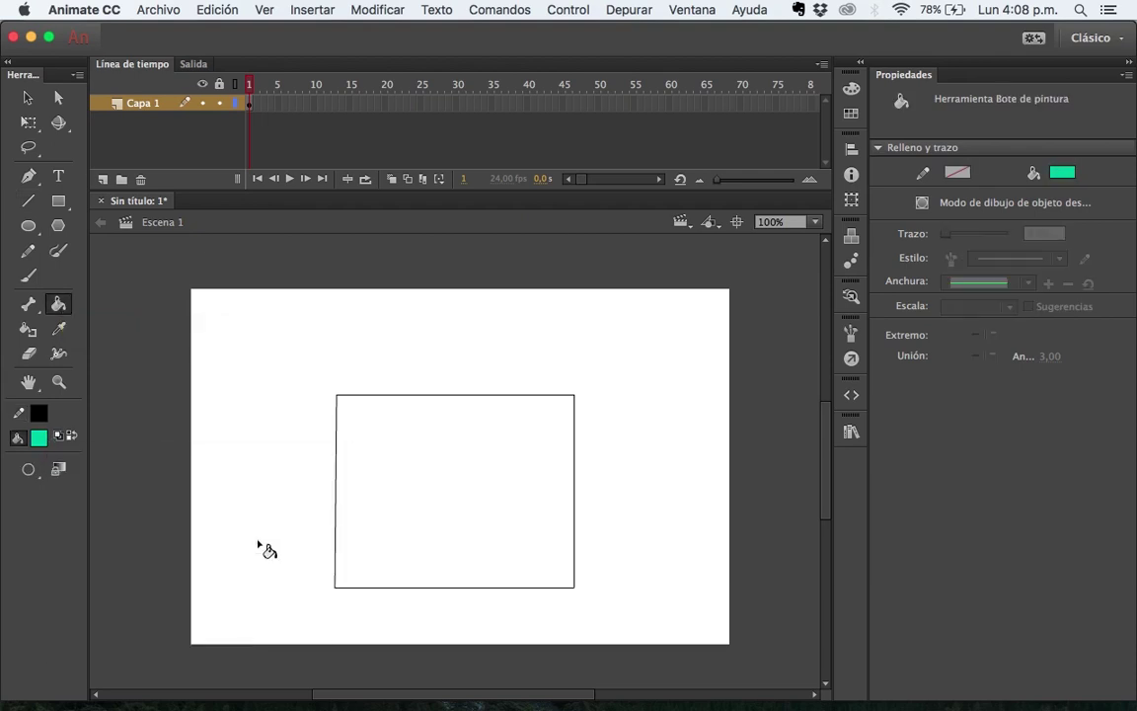
{"action": "left_click", "coordinate": [438, 463]}
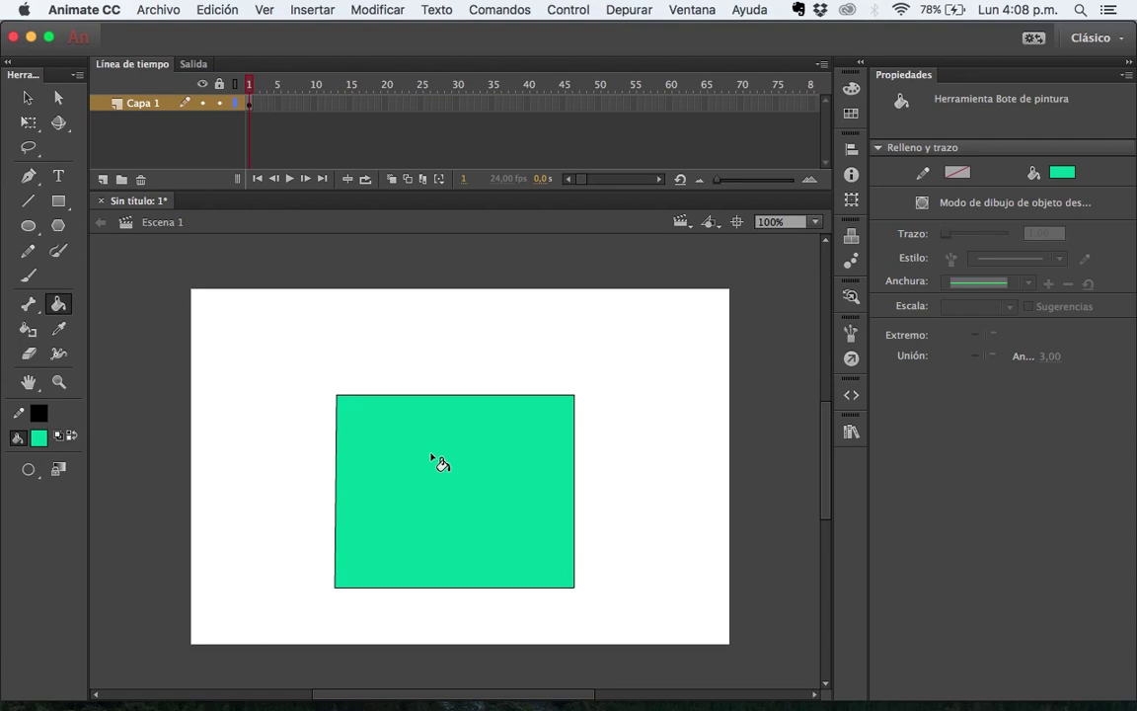
Step: Separate the green fill from its black outline by moving only the fill to the right of the box
{"action": "left_click", "coordinate": [28, 97]}
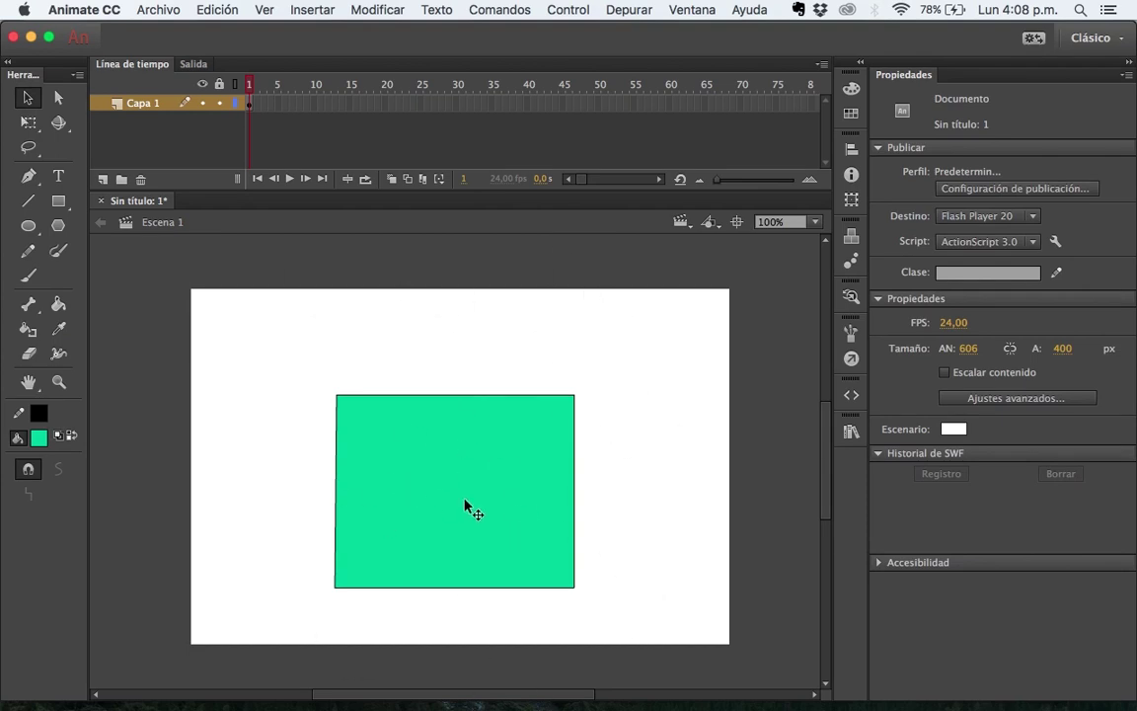
{"action": "left_click_drag", "start_coordinate": [442, 472], "coordinate": [715, 490]}
{"action": "left_click", "coordinate": [343, 495]}
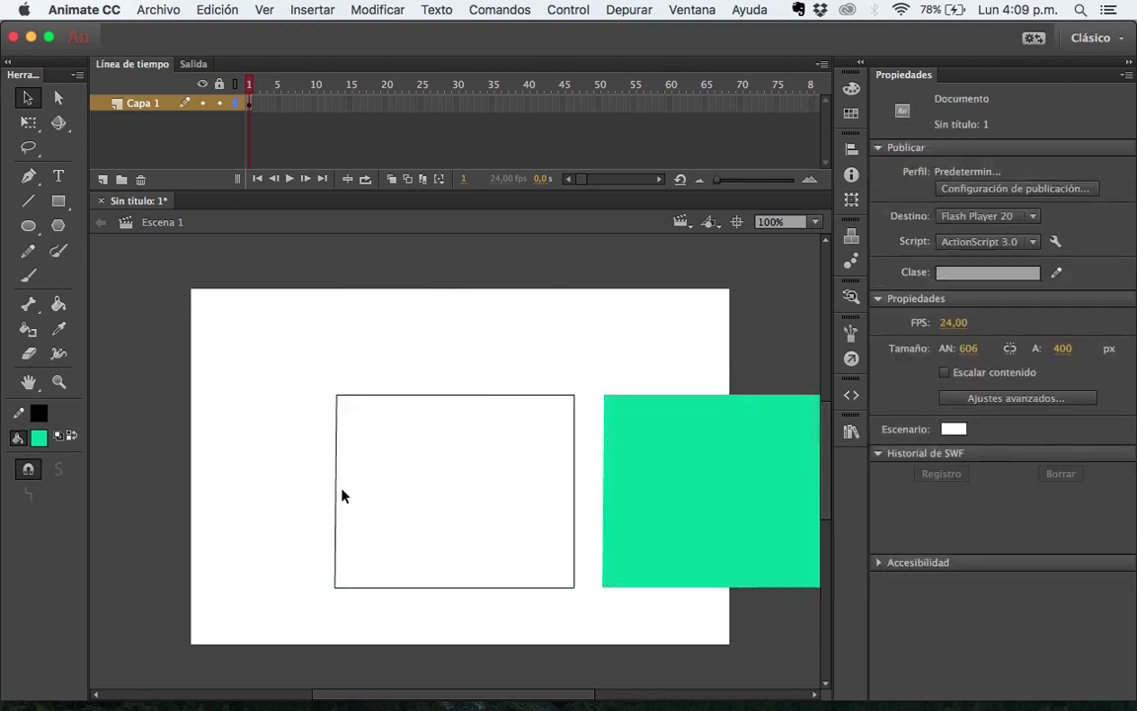
Step: Bend the green fill's top and bottom edges outward and its left and right edges inward
{"action": "scroll", "coordinate": [343, 494], "scroll_direction": "right", "scroll_amount": 5}
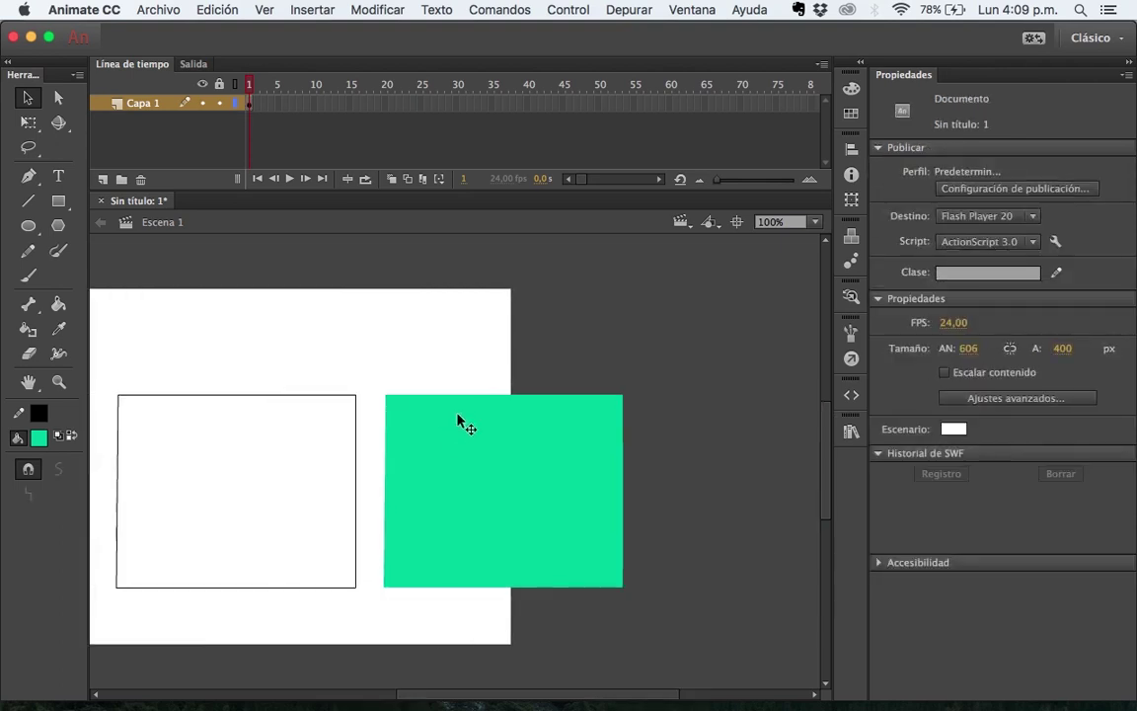
{"action": "left_click_drag", "start_coordinate": [485, 402], "coordinate": [484, 316]}
{"action": "left_click_drag", "start_coordinate": [491, 594], "coordinate": [490, 660]}
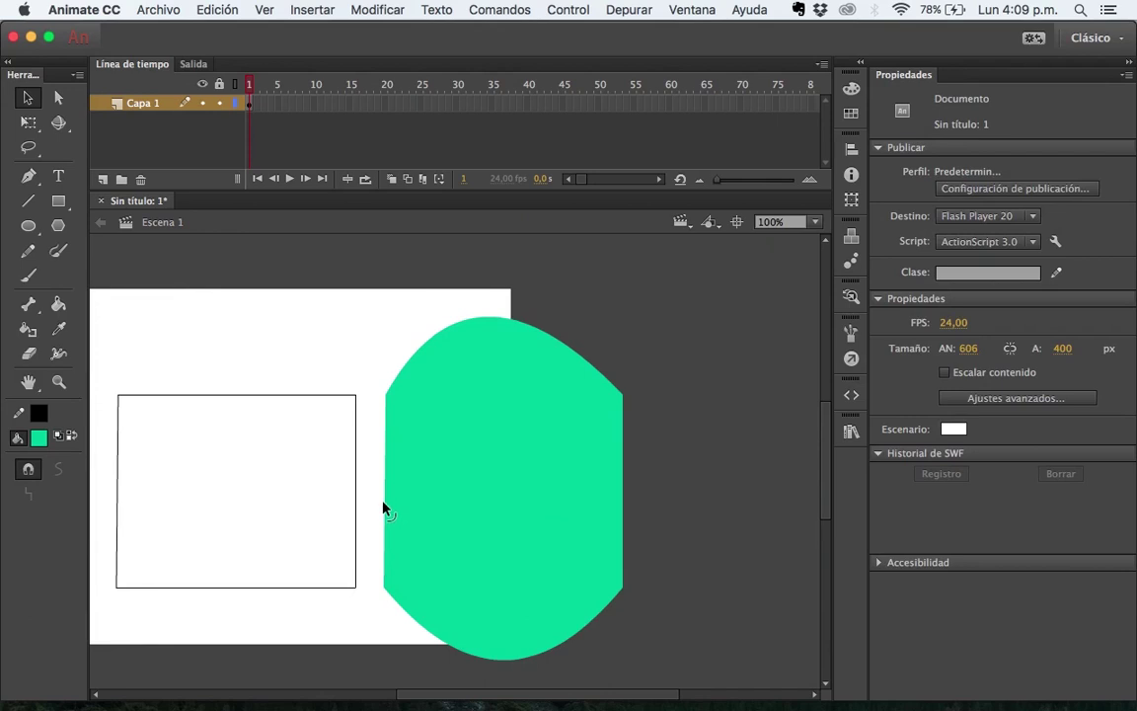
{"action": "left_click_drag", "start_coordinate": [384, 505], "coordinate": [480, 497]}
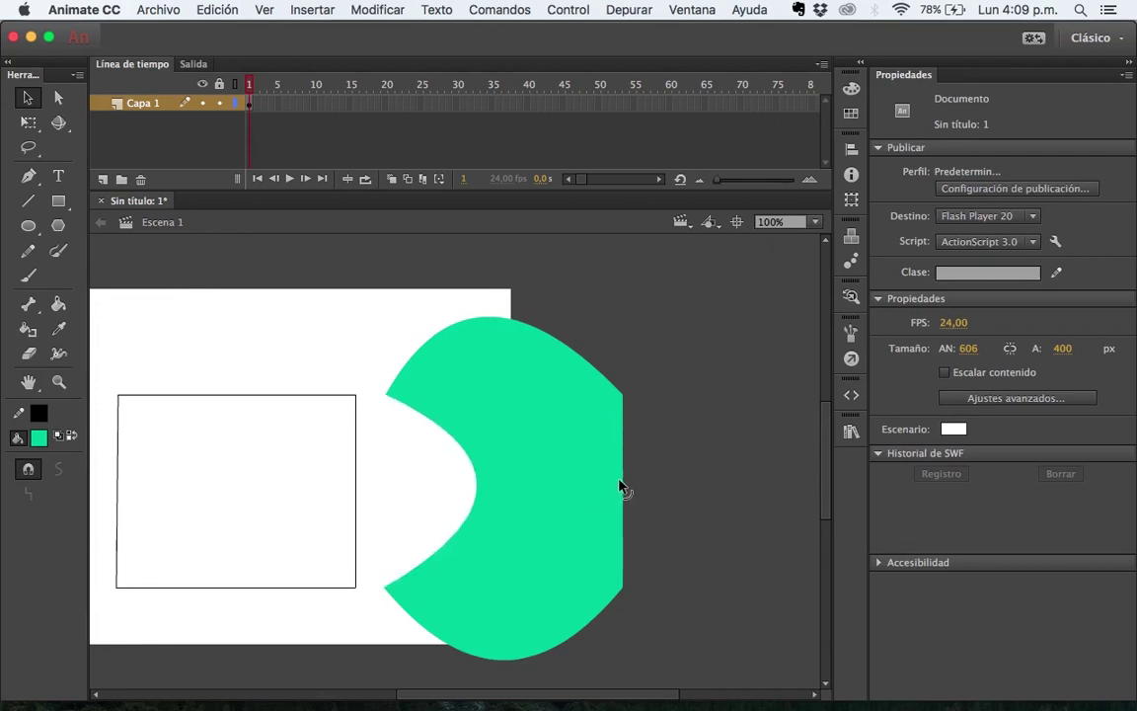
{"action": "left_click_drag", "start_coordinate": [625, 484], "coordinate": [522, 486]}
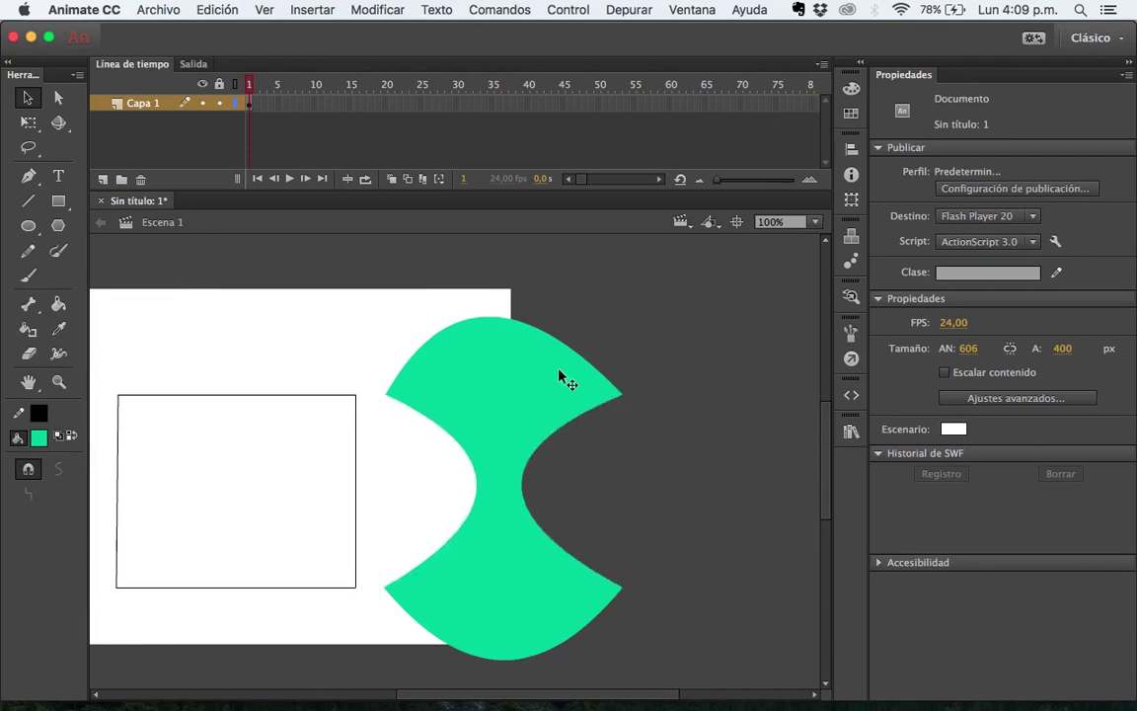
Step: Cut a rectangular piece out of the top of the green shape and move it to the right
{"action": "left_click_drag", "start_coordinate": [437, 261], "coordinate": [546, 393]}
{"action": "left_click_drag", "start_coordinate": [480, 337], "coordinate": [720, 414]}
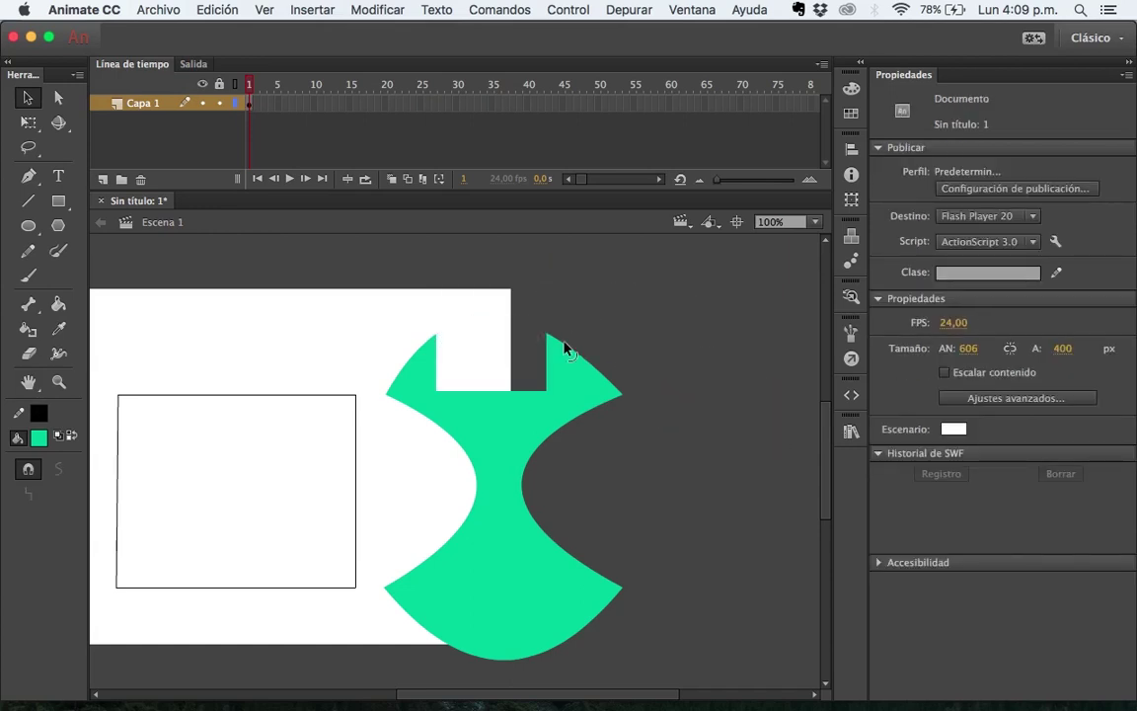
Step: Undo the fill edits back to the green fill sitting inside its outline
{"action": "key", "text": "super+z"}
{"action": "key", "text": "super+z"}
{"action": "key", "text": "super+z"}
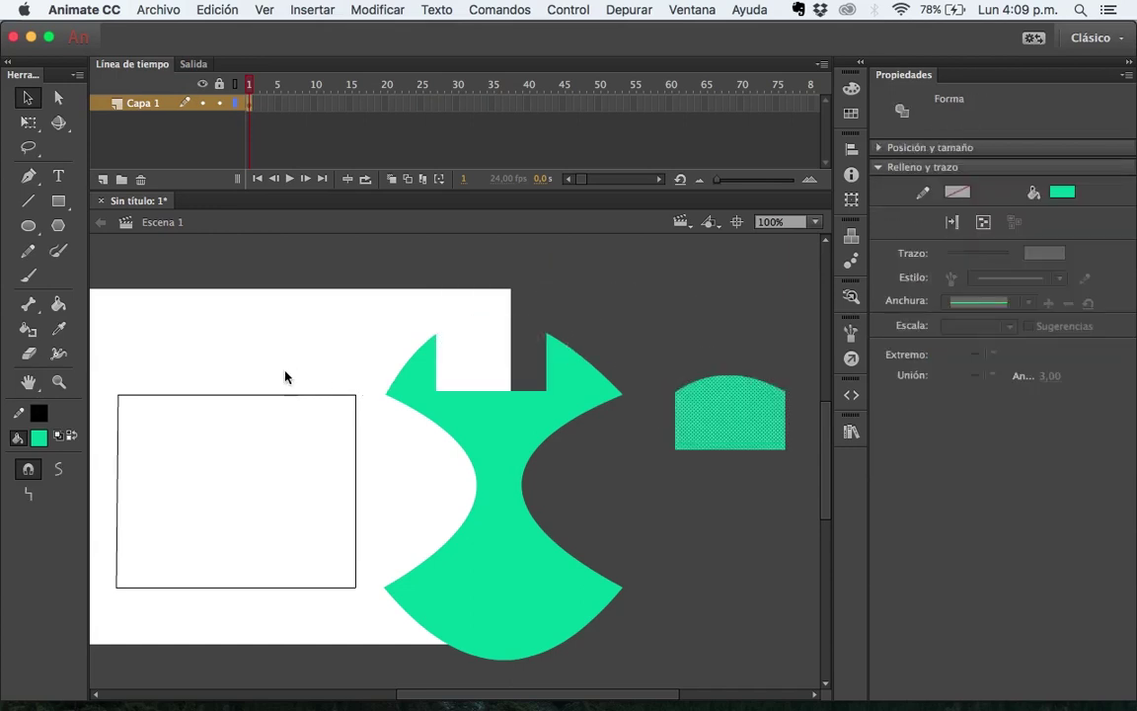
{"action": "key", "text": "super+z"}
{"action": "key", "text": "super+z"}
{"action": "key", "text": "super+z"}
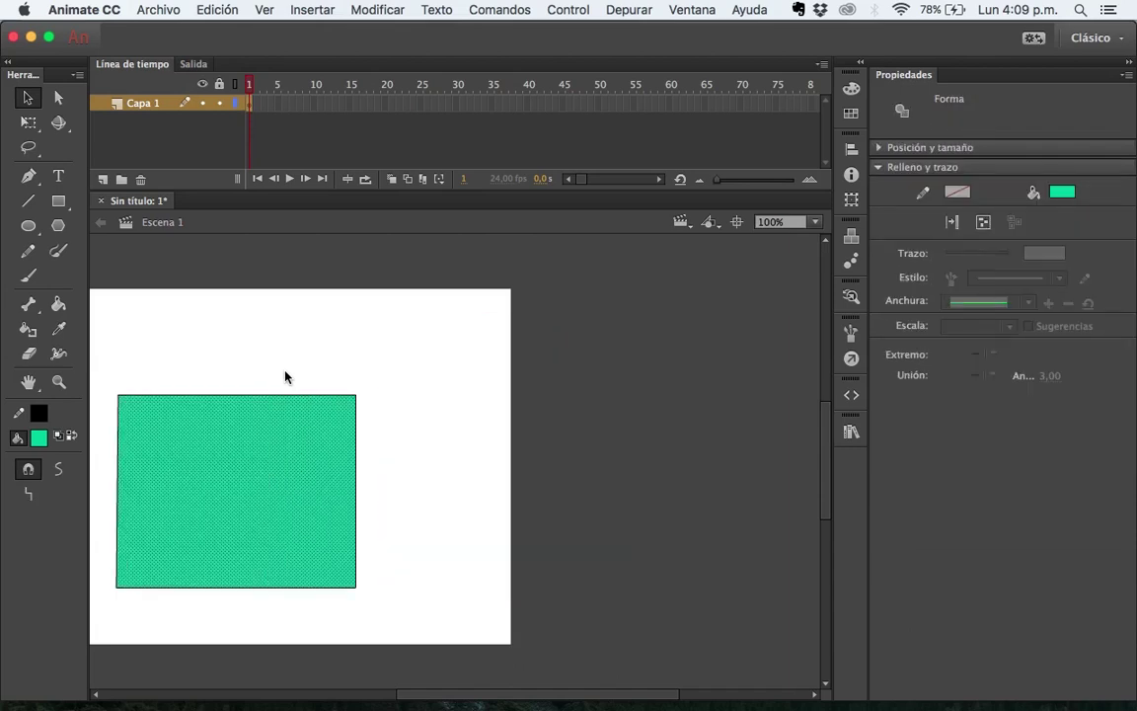
Step: Select the green box together with its whole outline and delete it from the stage
{"action": "scroll", "coordinate": [302, 347], "scroll_direction": "left", "scroll_amount": 6}
{"action": "scroll", "coordinate": [303, 347], "scroll_direction": "right", "scroll_amount": 6}
{"action": "scroll", "coordinate": [304, 348], "scroll_direction": "left", "scroll_amount": 1}
{"action": "scroll", "coordinate": [304, 347], "scroll_direction": "left", "scroll_amount": 3}
{"action": "mouse_move", "coordinate": [241, 351]}
{"action": "left_mouse_down"}
{"action": "mouse_move", "coordinate": [517, 521]}
{"action": "mouse_move", "coordinate": [564, 663]}
{"action": "left_mouse_up"}
{"action": "right_click", "coordinate": [564, 664]}
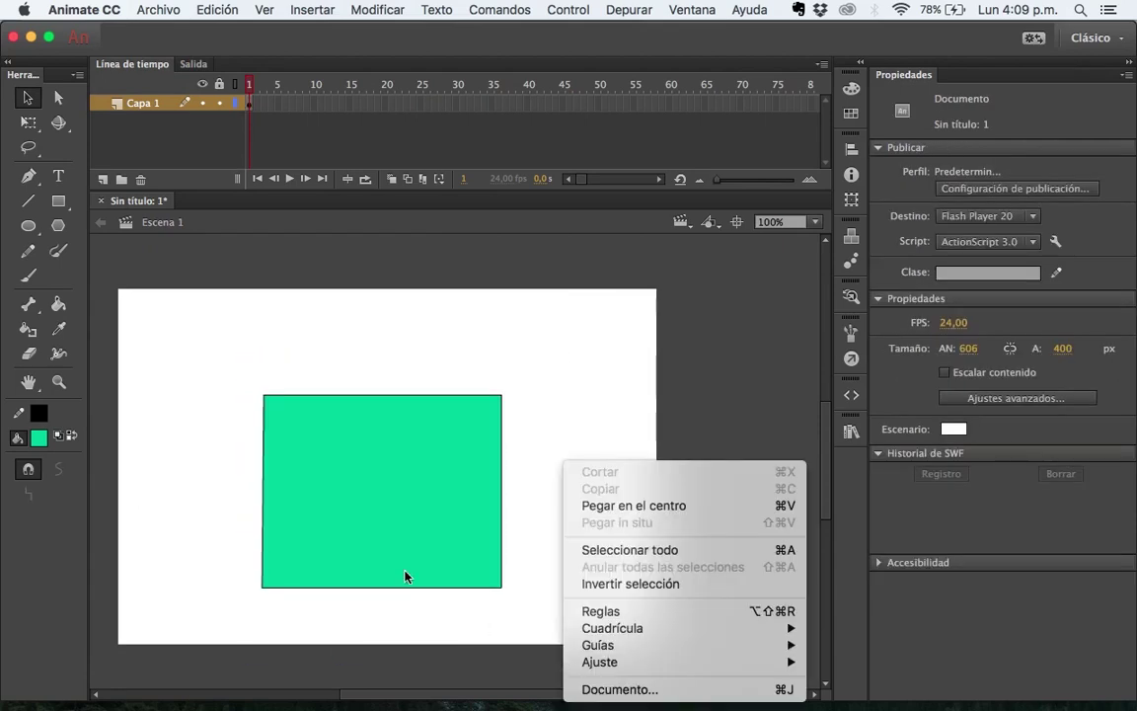
{"action": "left_click", "coordinate": [342, 407]}
{"action": "mouse_move", "coordinate": [251, 341]}
{"action": "left_mouse_down"}
{"action": "mouse_move", "coordinate": [475, 505]}
{"action": "mouse_move", "coordinate": [517, 598]}
{"action": "left_mouse_up"}
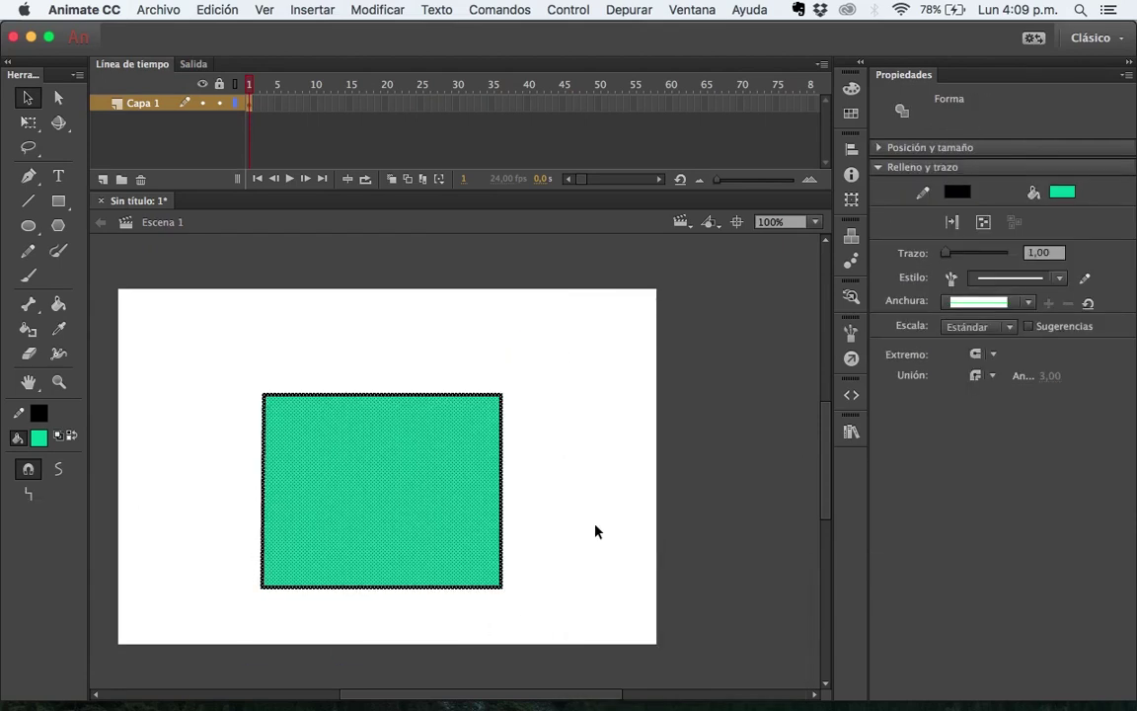
{"action": "key", "text": "Delete"}
Step: Draw a tree's trunk base, right trunk side and the crown's right edge with connected straight lines using the Line tool
{"action": "key", "text": "n"}
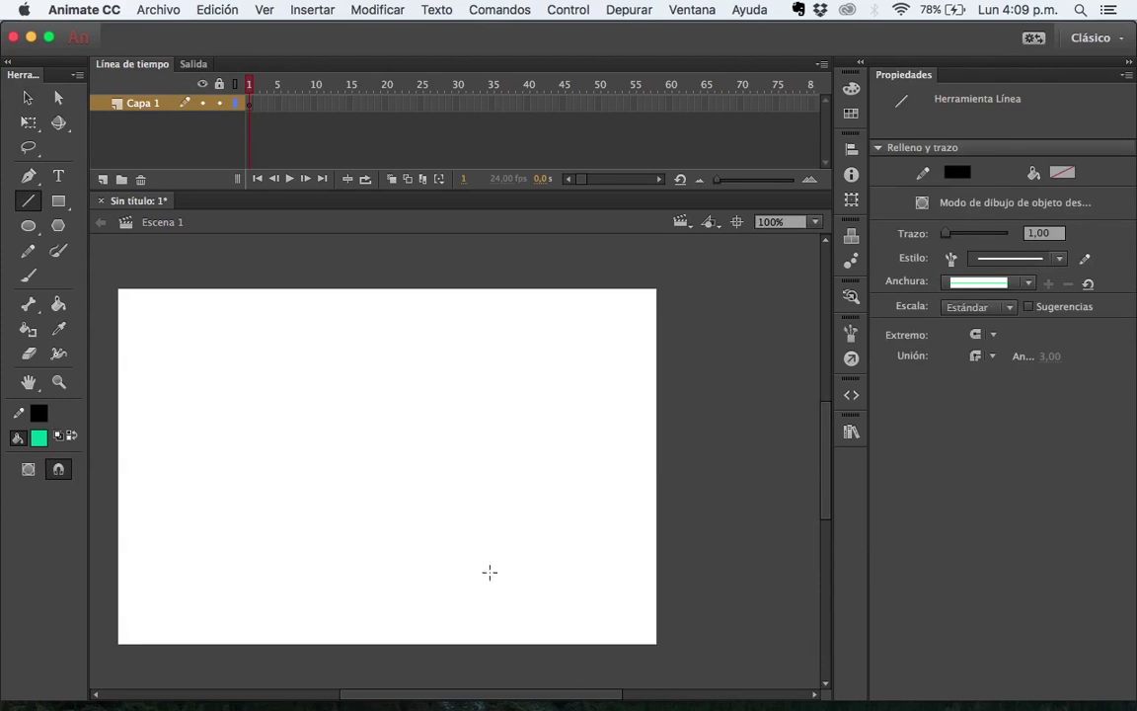
{"action": "mouse_move", "coordinate": [289, 574]}
{"action": "left_mouse_down"}
{"action": "mouse_move", "coordinate": [440, 591]}
{"action": "mouse_move", "coordinate": [381, 475]}
{"action": "mouse_move", "coordinate": [373, 406]}
{"action": "left_mouse_up"}
{"action": "mouse_move", "coordinate": [390, 453]}
{"action": "left_mouse_down"}
{"action": "mouse_move", "coordinate": [470, 417]}
{"action": "mouse_move", "coordinate": [502, 321]}
{"action": "mouse_move", "coordinate": [438, 256]}
{"action": "left_mouse_up"}
Step: Complete the crown's top and left edges with connected straight lines and draw the trunk's left side up into the crown
{"action": "scroll", "coordinate": [421, 296], "scroll_direction": "up", "scroll_amount": 5}
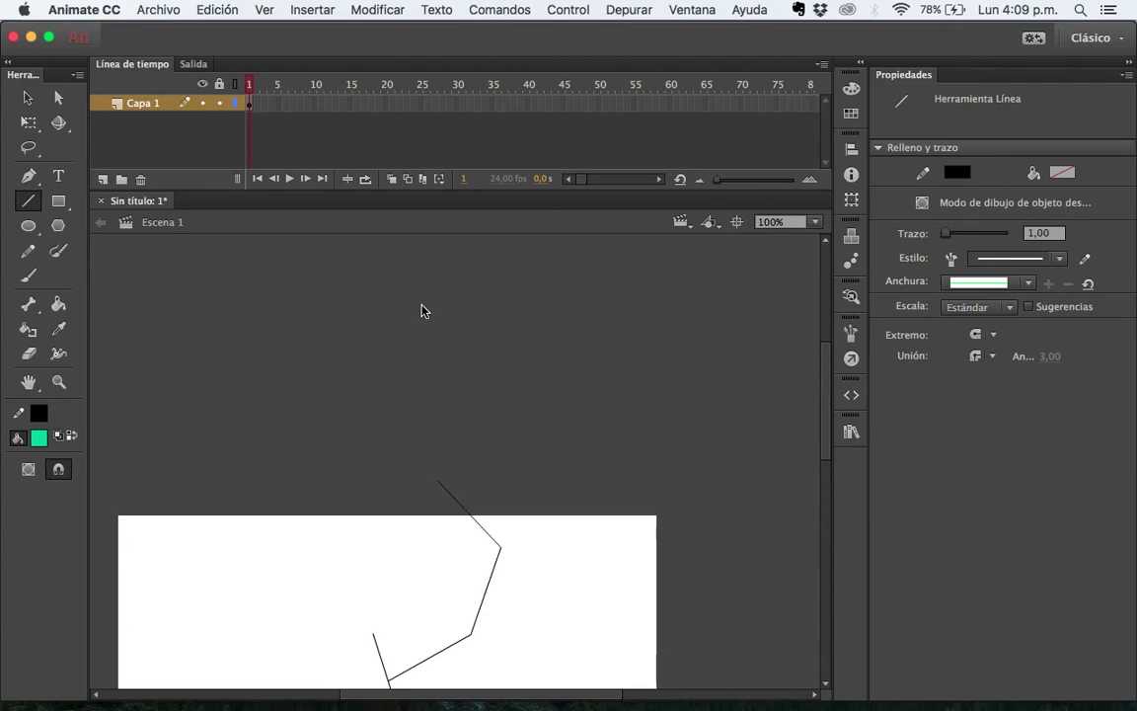
{"action": "mouse_move", "coordinate": [439, 484]}
{"action": "left_mouse_down"}
{"action": "mouse_move", "coordinate": [344, 428]}
{"action": "mouse_move", "coordinate": [197, 438]}
{"action": "mouse_move", "coordinate": [165, 521]}
{"action": "left_mouse_up"}
{"action": "scroll", "coordinate": [221, 599], "scroll_direction": "down", "scroll_amount": 9}
{"action": "scroll", "coordinate": [221, 599], "scroll_direction": "up", "scroll_amount": 1}
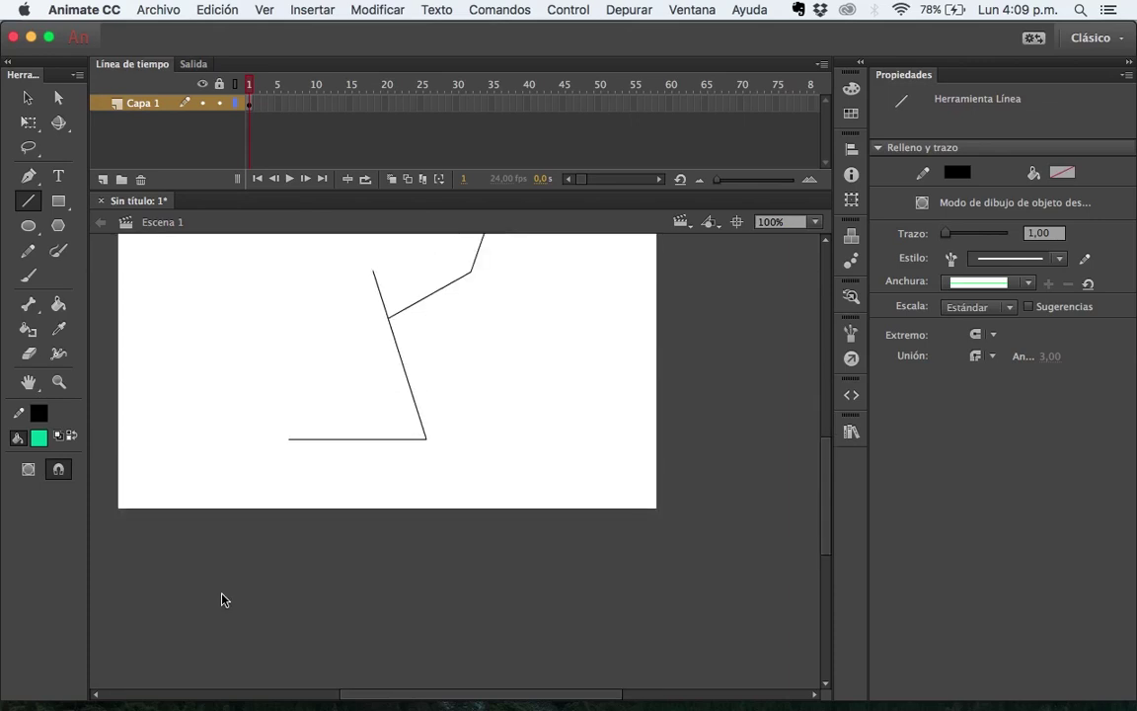
{"action": "scroll", "coordinate": [221, 599], "scroll_direction": "up", "scroll_amount": 5}
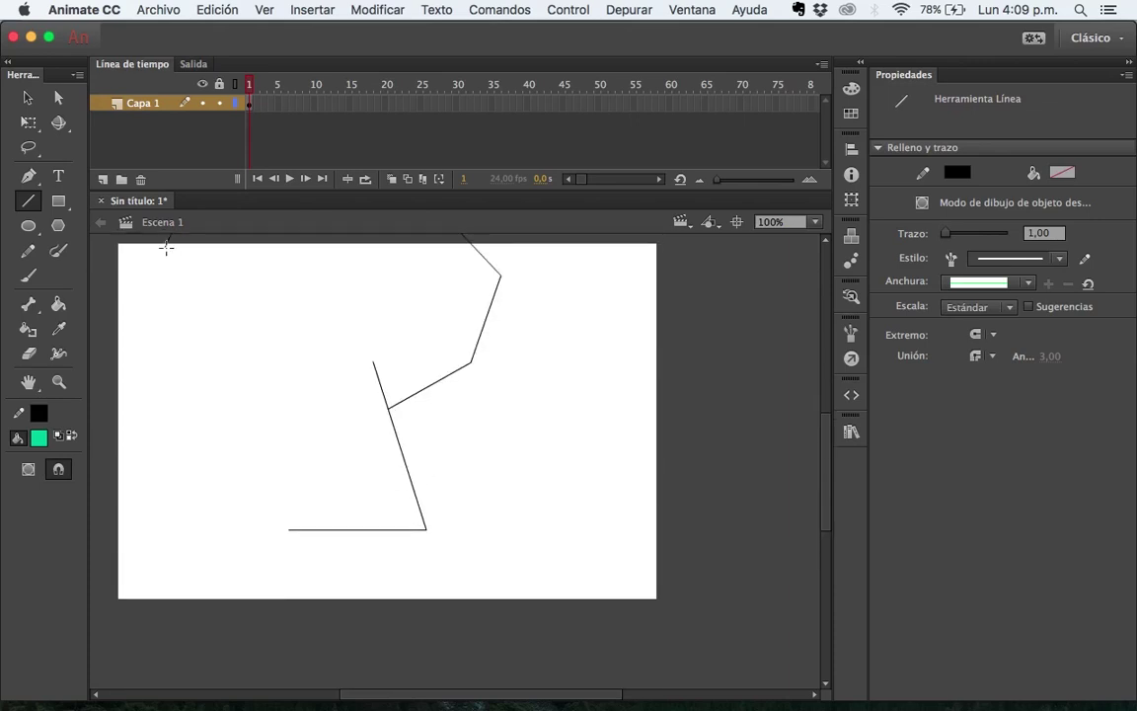
{"action": "mouse_move", "coordinate": [165, 247]}
{"action": "left_mouse_down"}
{"action": "mouse_move", "coordinate": [213, 370]}
{"action": "mouse_move", "coordinate": [266, 420]}
{"action": "mouse_move", "coordinate": [313, 420]}
{"action": "left_mouse_up"}
{"action": "left_click_drag", "start_coordinate": [289, 530], "coordinate": [328, 353]}
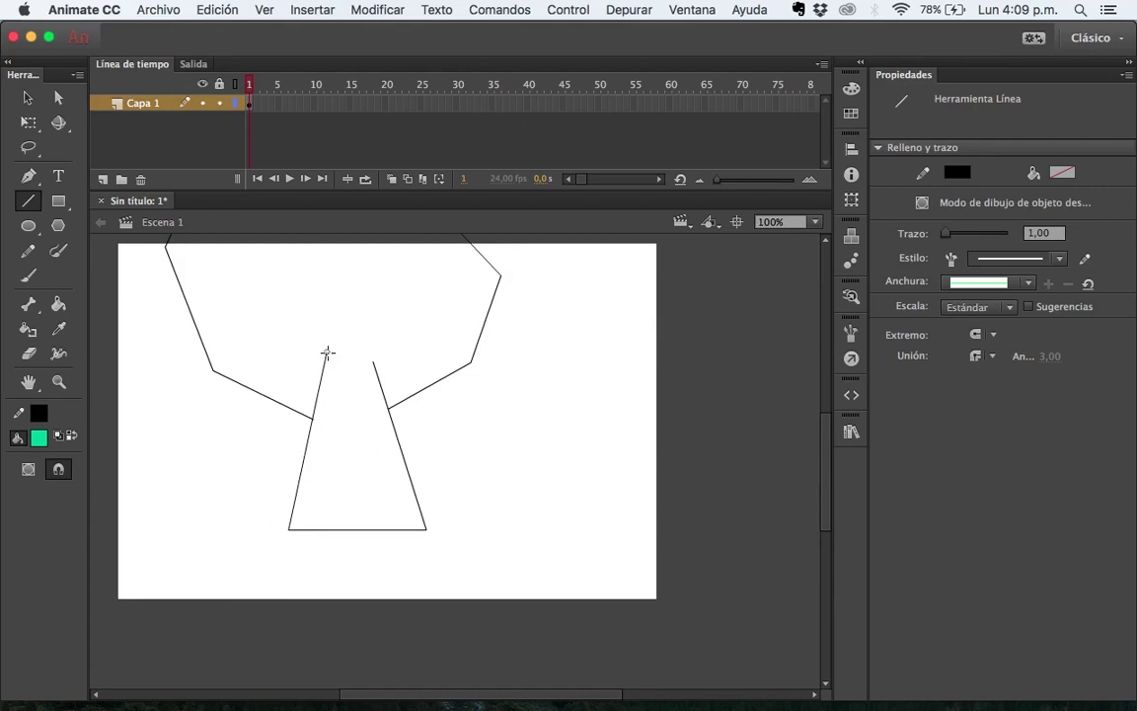
Step: Bend the straight segments along the crown's right side outward into rounded lobes with the Selection tool
{"action": "scroll", "coordinate": [386, 405], "scroll_direction": "up", "scroll_amount": 5}
{"action": "scroll", "coordinate": [390, 401], "scroll_direction": "down", "scroll_amount": 5}
{"action": "scroll", "coordinate": [390, 402], "scroll_direction": "up", "scroll_amount": 5}
{"action": "scroll", "coordinate": [390, 401], "scroll_direction": "down", "scroll_amount": 3}
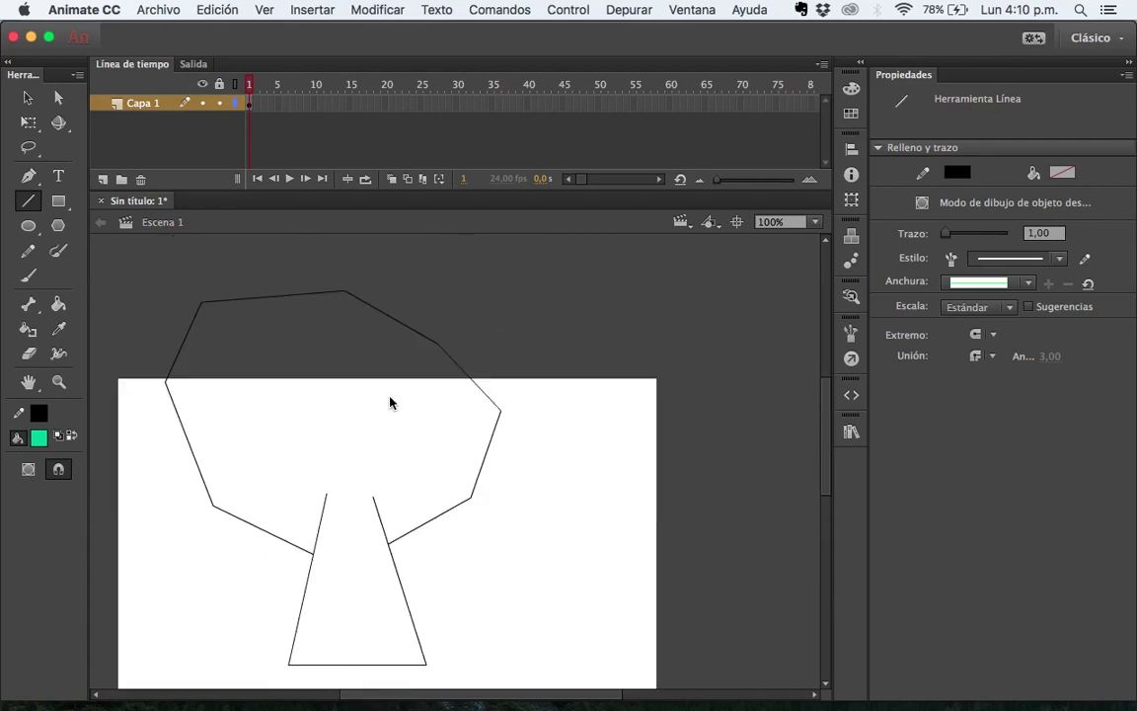
{"action": "left_click", "coordinate": [27, 98]}
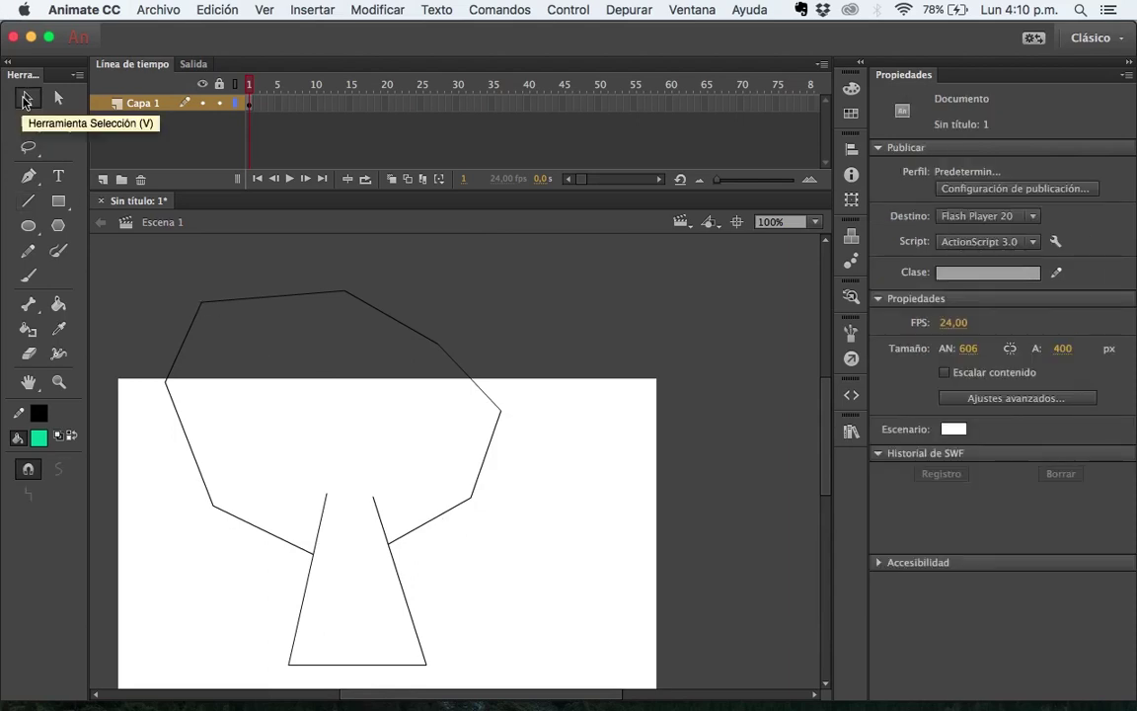
{"action": "left_click_drag", "start_coordinate": [428, 530], "coordinate": [441, 545]}
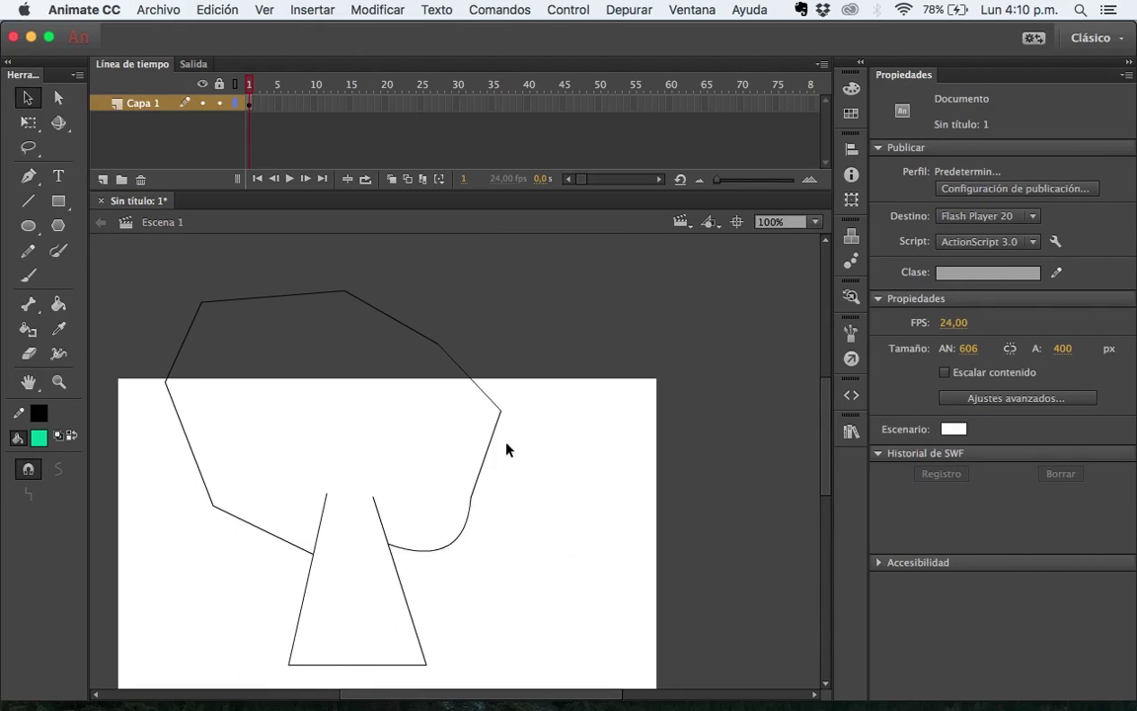
{"action": "left_click_drag", "start_coordinate": [493, 449], "coordinate": [528, 460]}
{"action": "left_click_drag", "start_coordinate": [468, 376], "coordinate": [492, 341]}
{"action": "left_click_drag", "start_coordinate": [392, 320], "coordinate": [430, 284]}
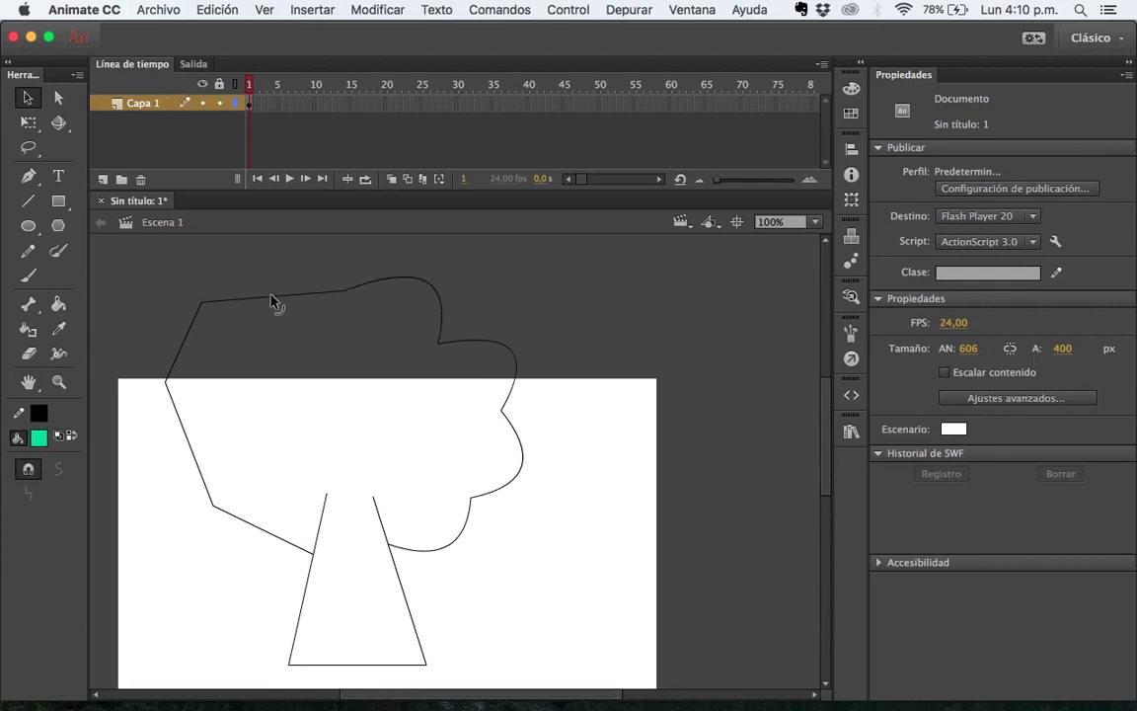
Step: Bend the crown's remaining top and left segments outward into rounded lobes
{"action": "left_click_drag", "start_coordinate": [271, 301], "coordinate": [261, 261]}
{"action": "left_click_drag", "start_coordinate": [178, 353], "coordinate": [136, 352]}
{"action": "left_click_drag", "start_coordinate": [173, 435], "coordinate": [144, 459]}
{"action": "left_click_drag", "start_coordinate": [254, 531], "coordinate": [261, 563]}
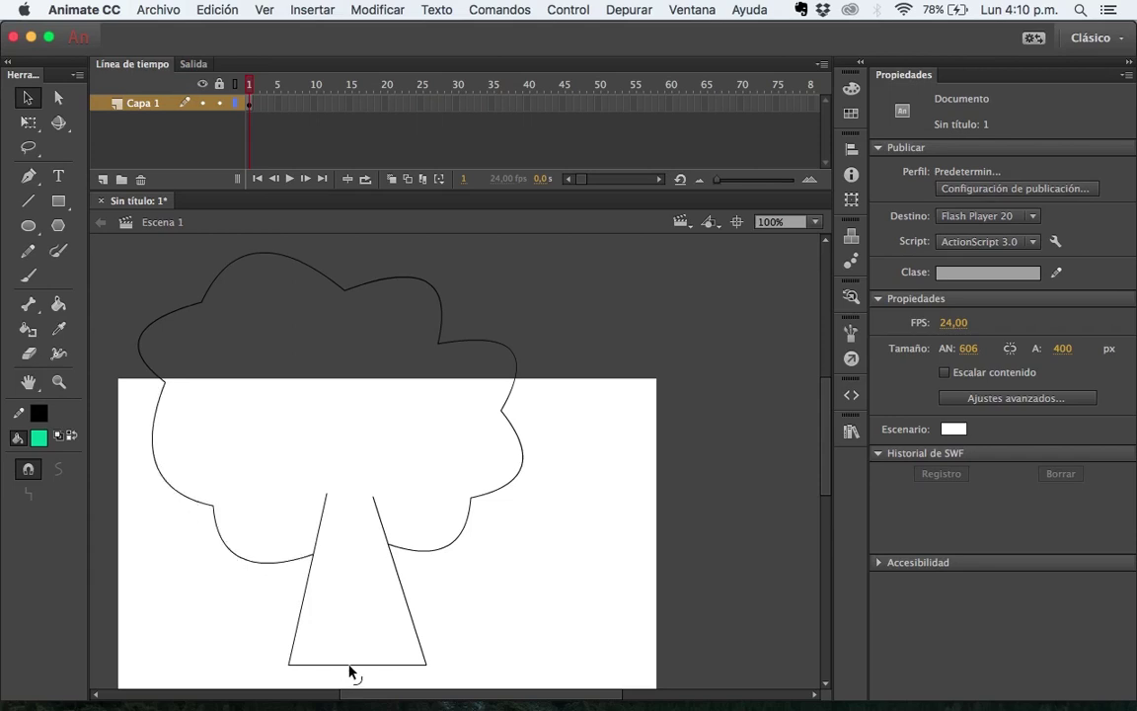
Step: Curve the trunk's base upward and bend both trunk sides inward below the crown
{"action": "left_click_drag", "start_coordinate": [349, 670], "coordinate": [353, 647]}
{"action": "left_click_drag", "start_coordinate": [401, 594], "coordinate": [386, 596]}
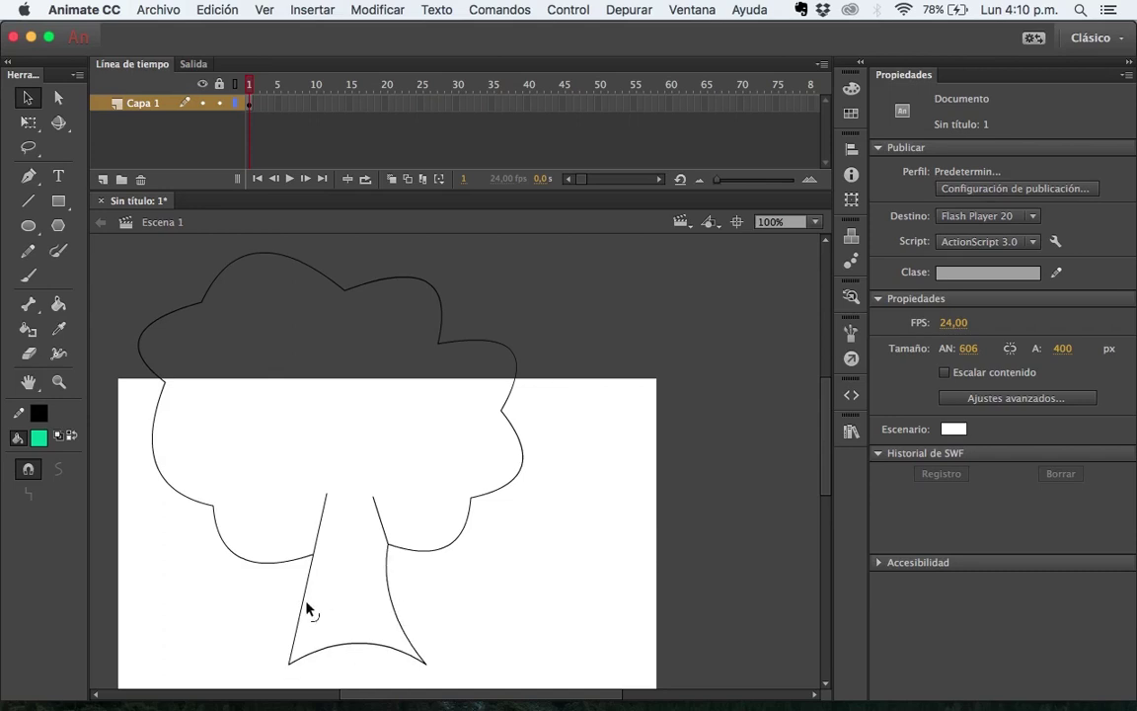
{"action": "left_click_drag", "start_coordinate": [306, 609], "coordinate": [332, 606]}
Step: Select the trunk line segments inside the crown individually to check where they are split, and clear the selection
{"action": "double_click", "coordinate": [328, 522]}
{"action": "left_click", "coordinate": [366, 526]}
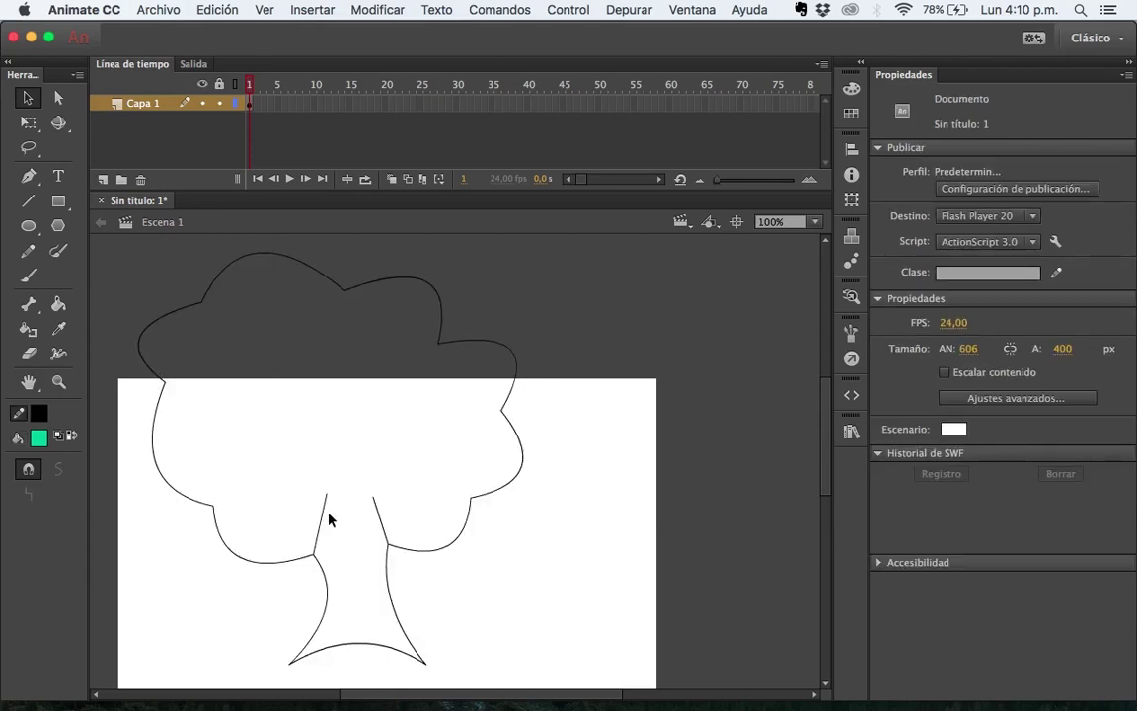
{"action": "left_click", "coordinate": [329, 519]}
{"action": "left_click", "coordinate": [379, 516]}
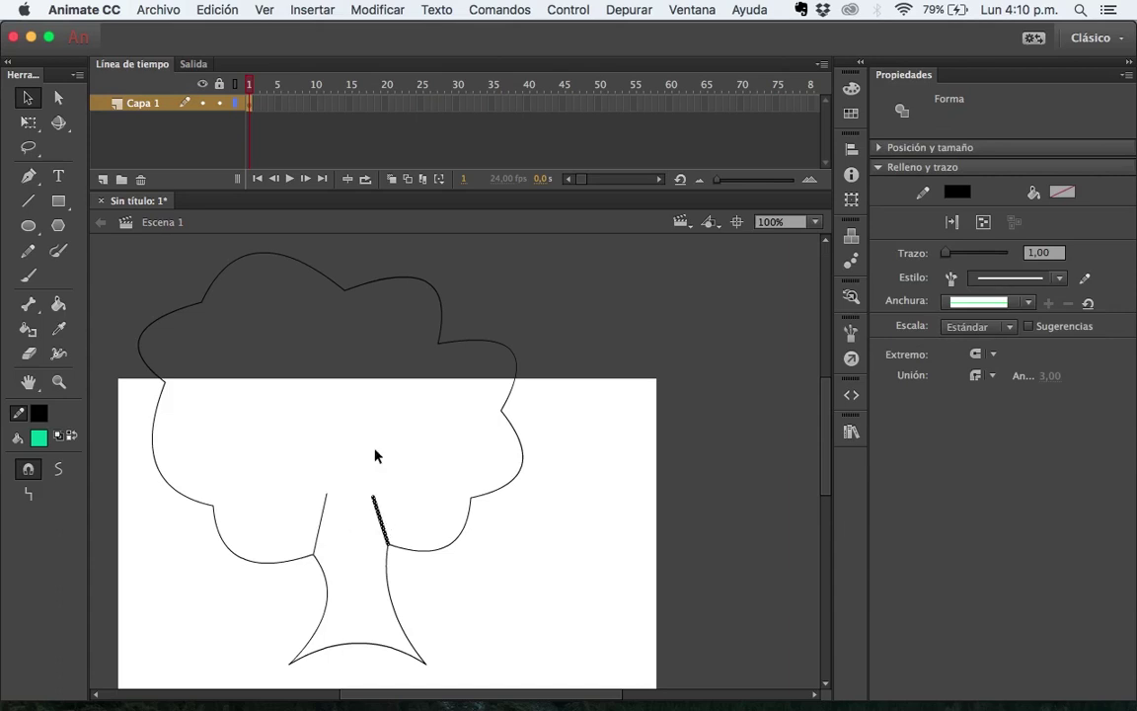
{"action": "left_click", "coordinate": [393, 411]}
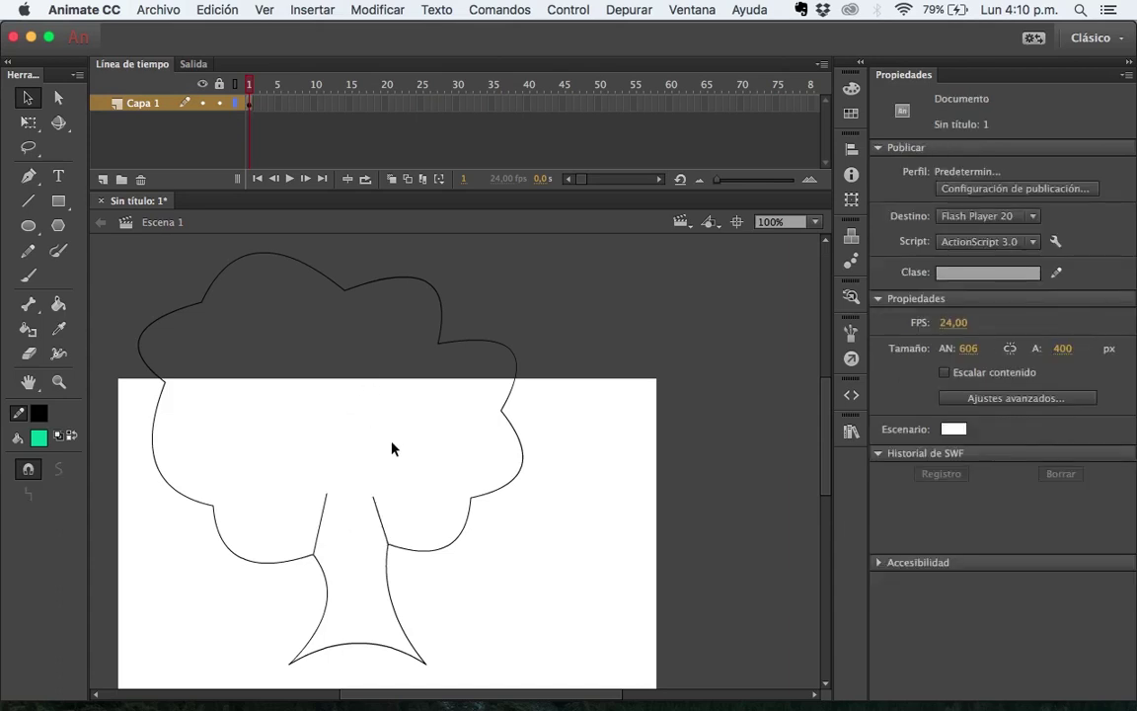
Step: Draw a diagonal line across the crown's lower right edge and select the outline segments split at the intersection
{"action": "key", "text": "n"}
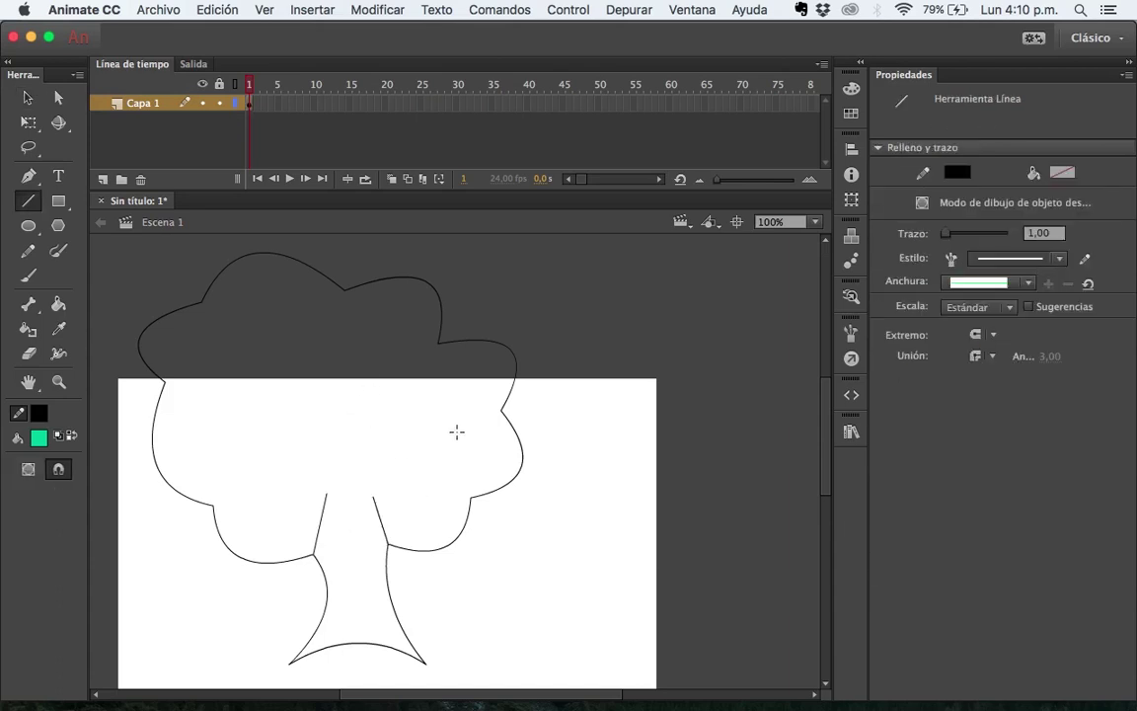
{"action": "left_click_drag", "start_coordinate": [456, 431], "coordinate": [554, 529]}
{"action": "key", "text": "v"}
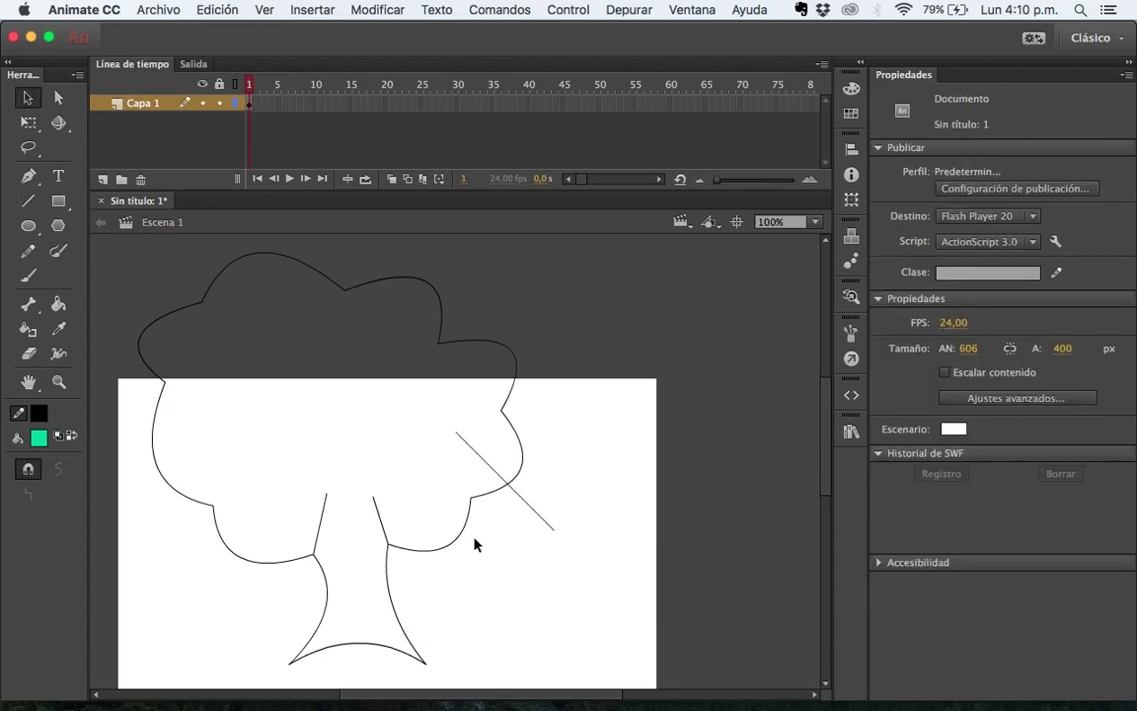
{"action": "left_click", "coordinate": [504, 483]}
{"action": "left_click", "coordinate": [521, 459]}
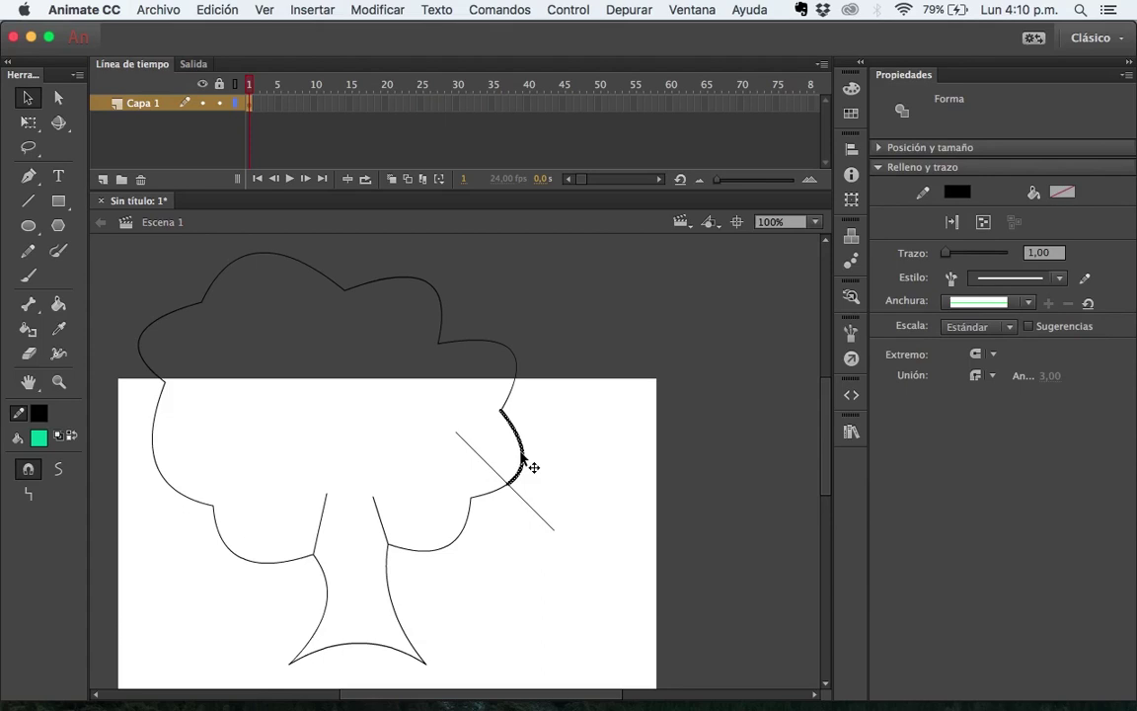
Step: Delete the inner and outer parts of the diagonal line crossing the crown
{"action": "left_click", "coordinate": [458, 436]}
{"action": "key", "text": "Delete"}
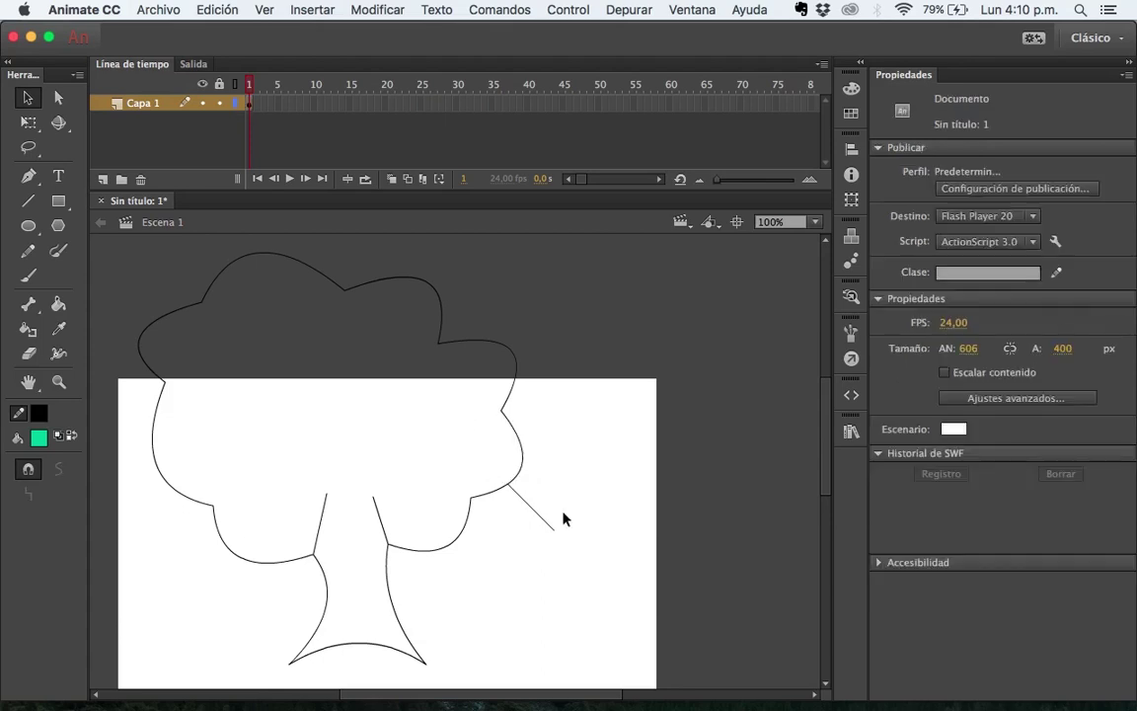
{"action": "left_click", "coordinate": [533, 509]}
{"action": "key", "text": "Delete"}
Step: Close the top of the trunk by joining its two upper ends with a V-shaped notch of straight lines
{"action": "key", "text": "n"}
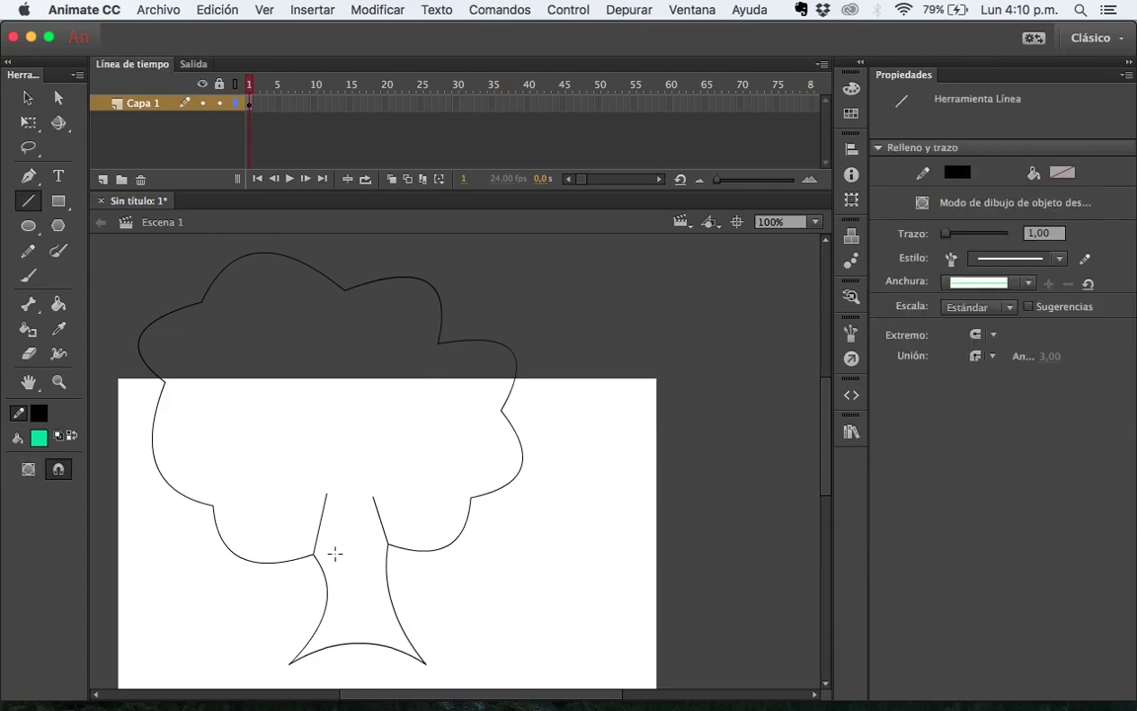
{"action": "scroll", "coordinate": [326, 493], "scroll_direction": "left", "scroll_amount": 3}
{"action": "scroll", "coordinate": [325, 494], "scroll_direction": "up", "scroll_amount": 5}
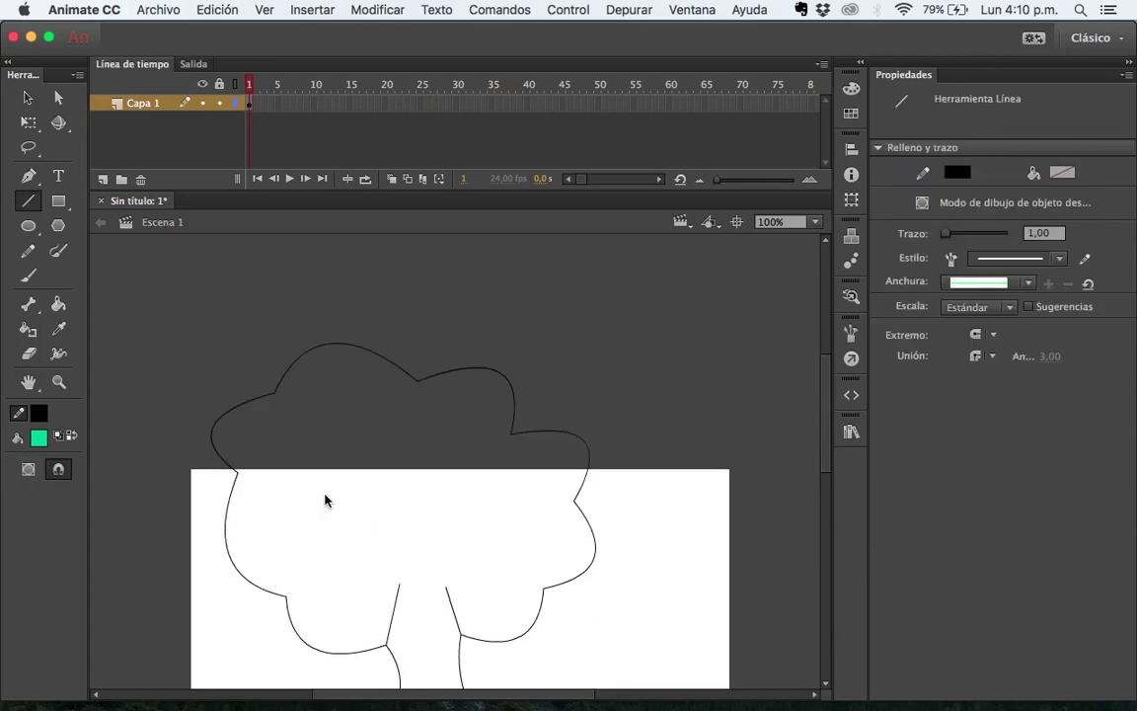
{"action": "scroll", "coordinate": [325, 497], "scroll_direction": "down", "scroll_amount": 8}
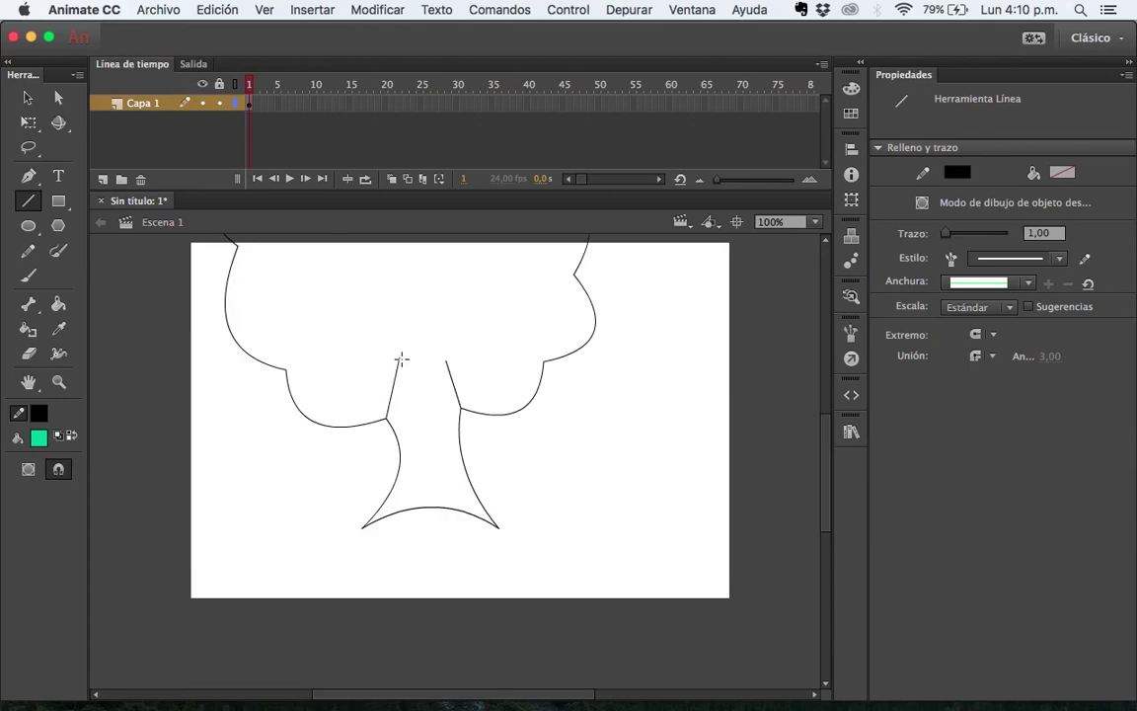
{"action": "mouse_move", "coordinate": [400, 358]}
{"action": "left_mouse_down"}
{"action": "mouse_move", "coordinate": [437, 431]}
{"action": "mouse_move", "coordinate": [453, 361]}
{"action": "left_mouse_up"}
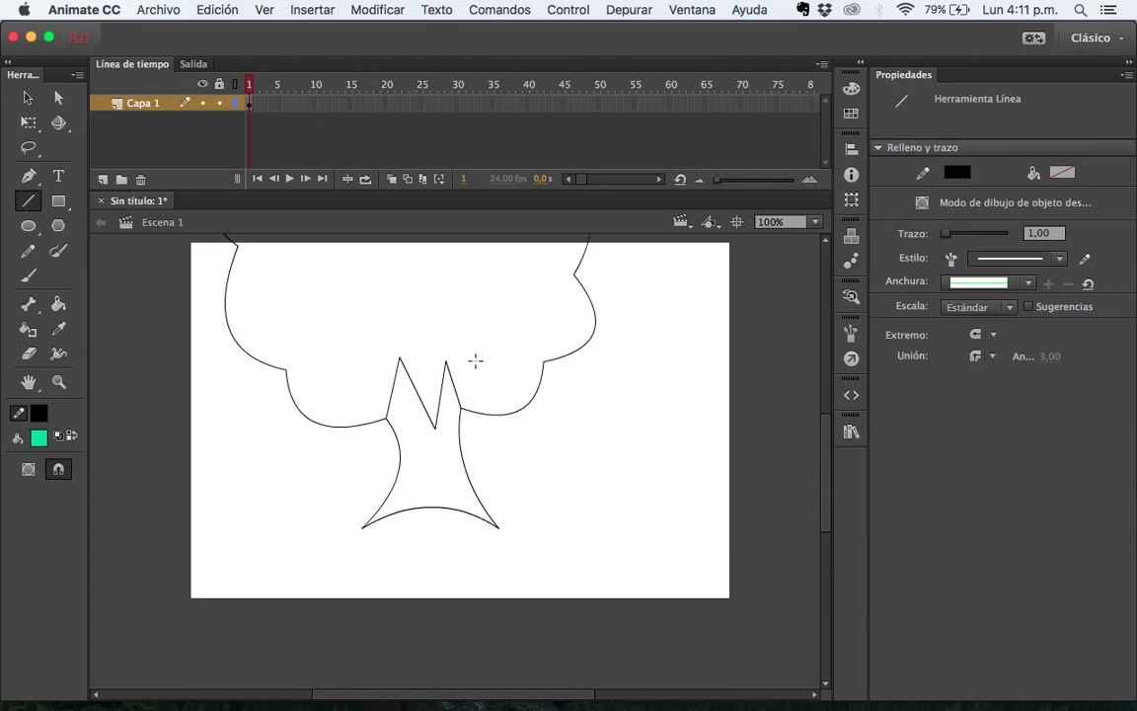
Step: Magnify the notch at the top of the trunk with the Zoom tool and zoom back out
{"action": "key", "text": "z"}
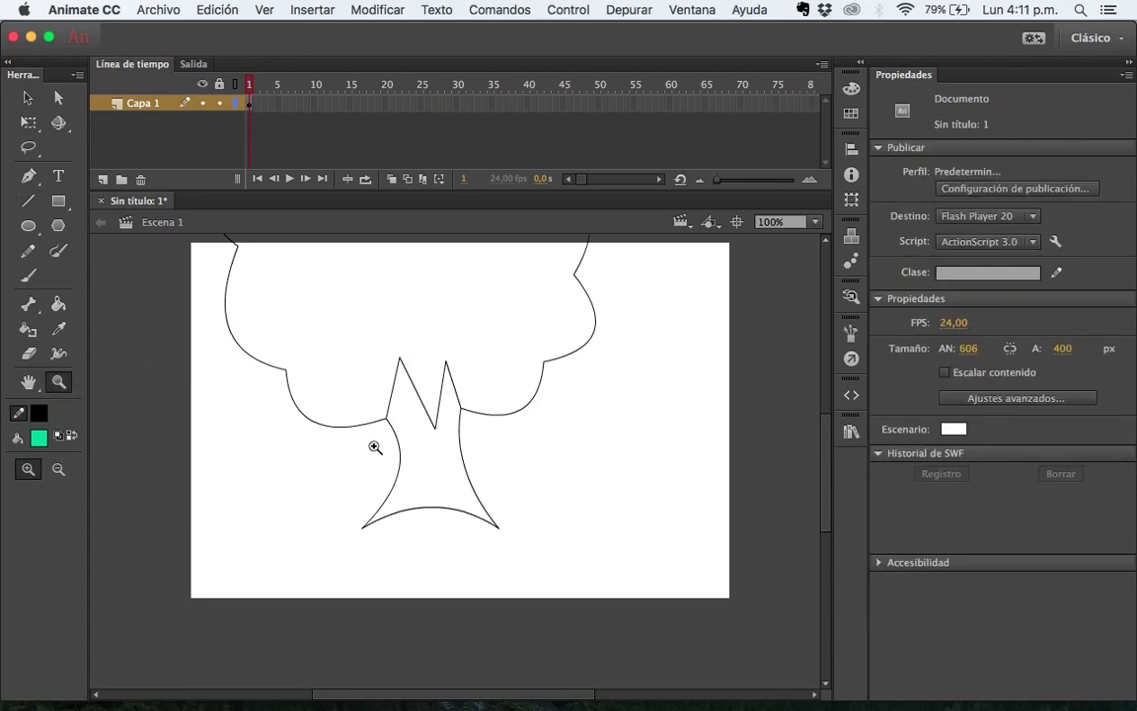
{"action": "left_click_drag", "start_coordinate": [314, 339], "coordinate": [495, 433]}
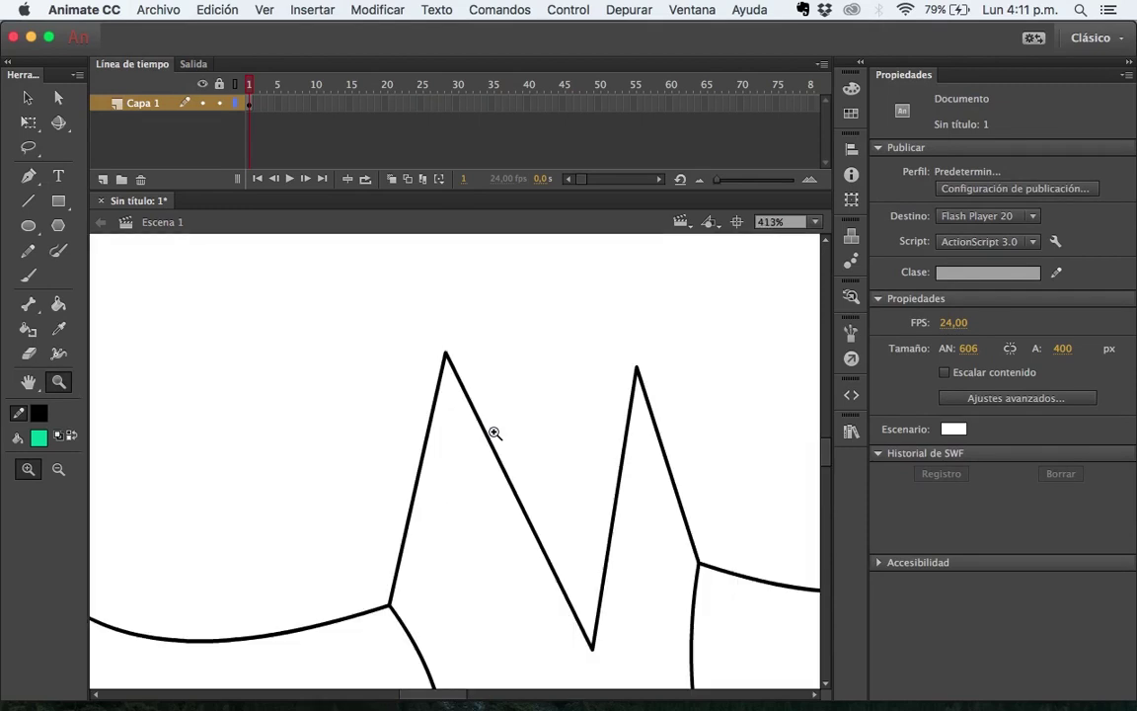
{"action": "left_click", "coordinate": [495, 433], "text": "alt"}
{"action": "left_click", "coordinate": [494, 432], "text": "alt"}
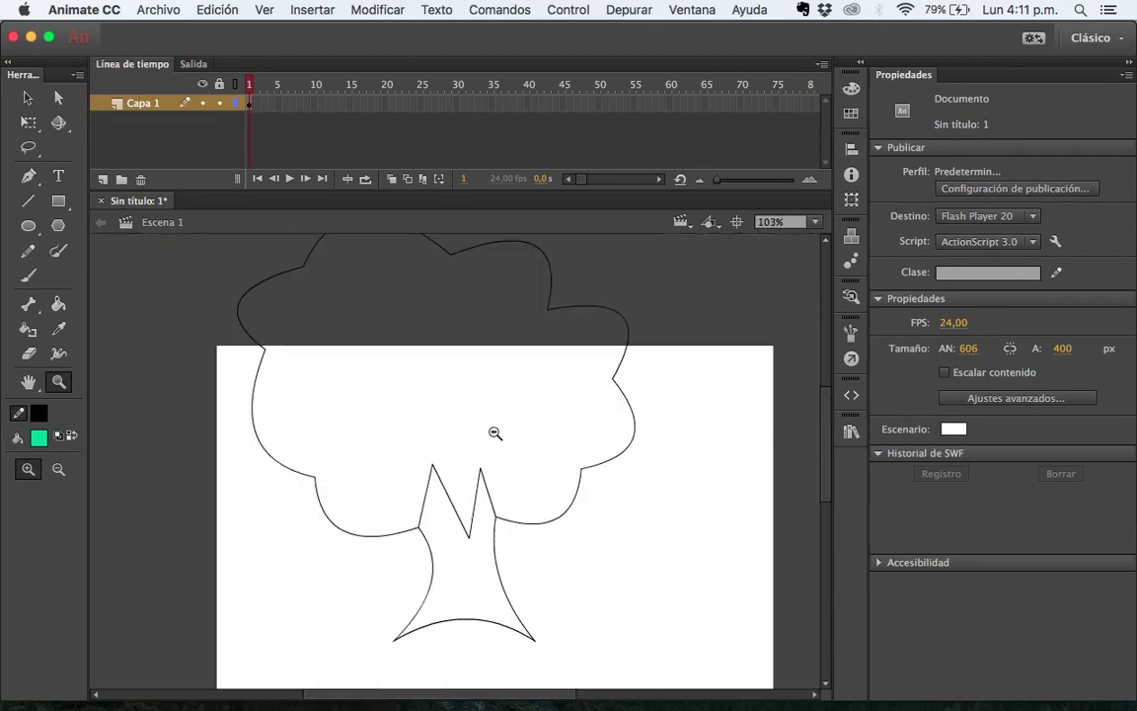
{"action": "left_click", "coordinate": [495, 432], "text": "alt"}
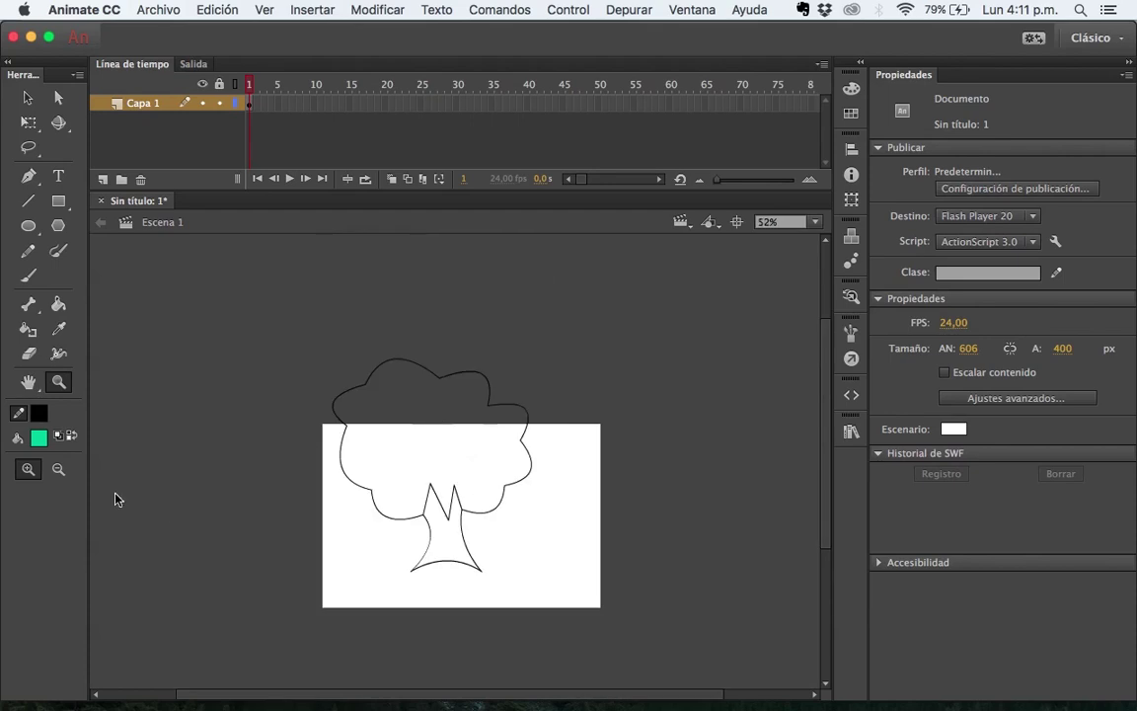
Step: Try the Zoom tool's reduce and enlarge modes, ending with the whole tree framed in the view
{"action": "left_click_drag", "start_coordinate": [357, 421], "coordinate": [587, 528]}
{"action": "left_click", "coordinate": [59, 468]}
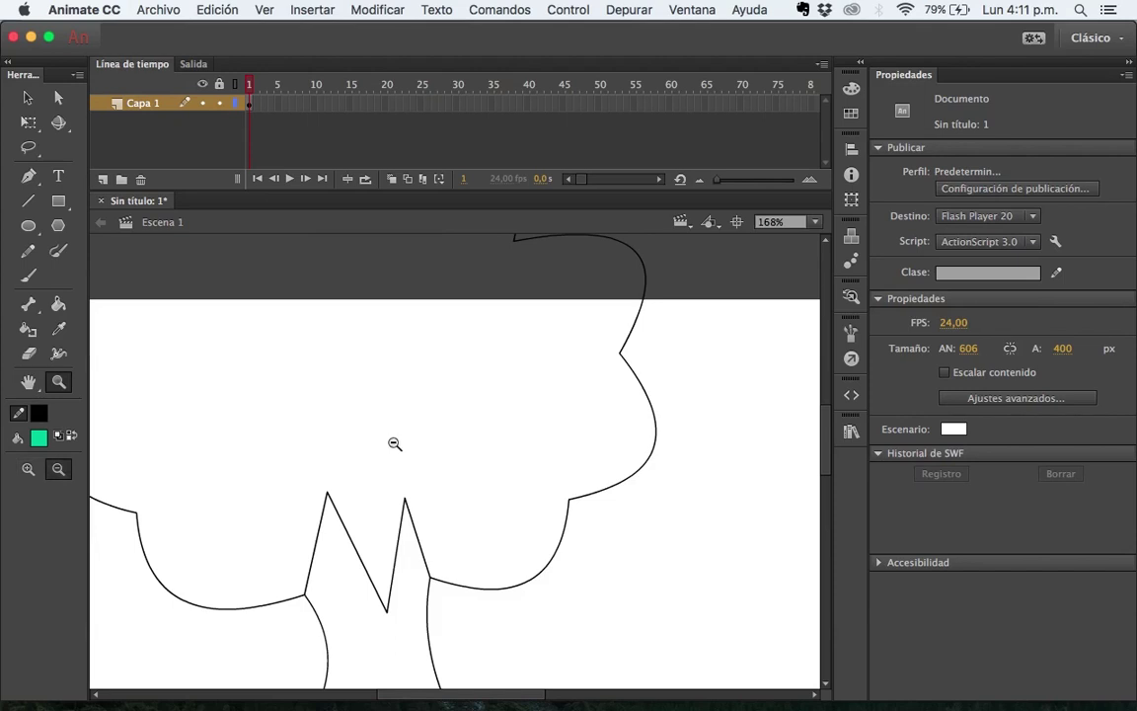
{"action": "left_click", "coordinate": [394, 444]}
{"action": "left_click", "coordinate": [394, 444]}
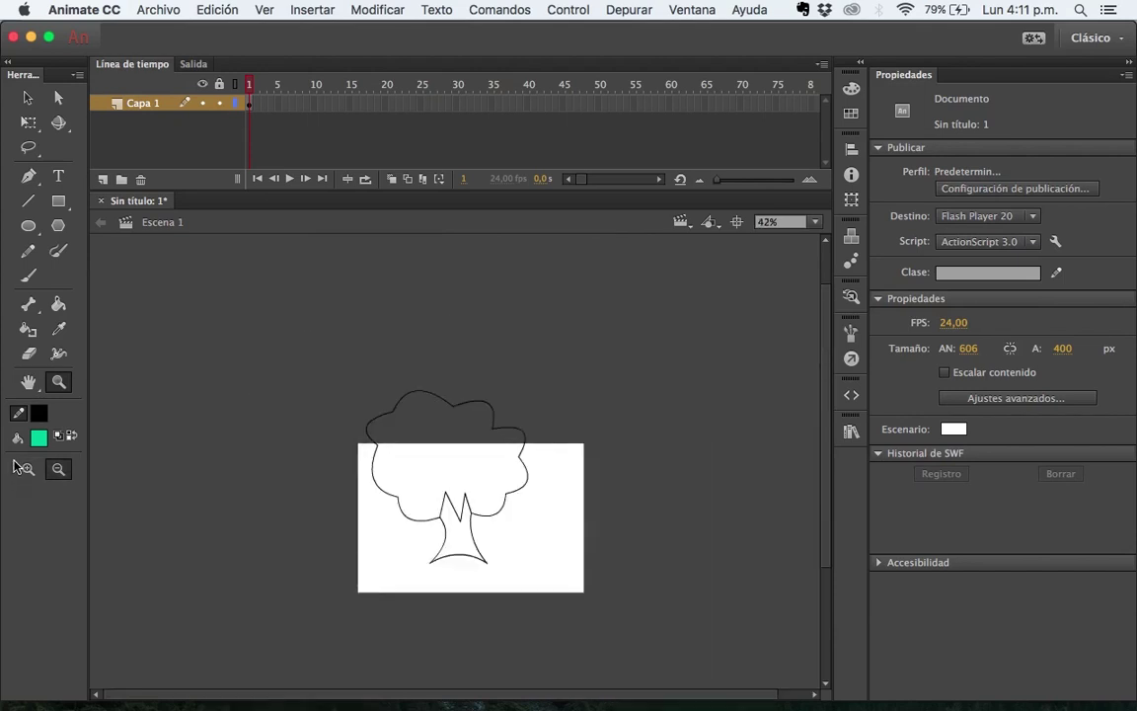
{"action": "left_click", "coordinate": [26, 468]}
{"action": "left_click_drag", "start_coordinate": [294, 366], "coordinate": [604, 602]}
{"action": "key", "text": "v"}
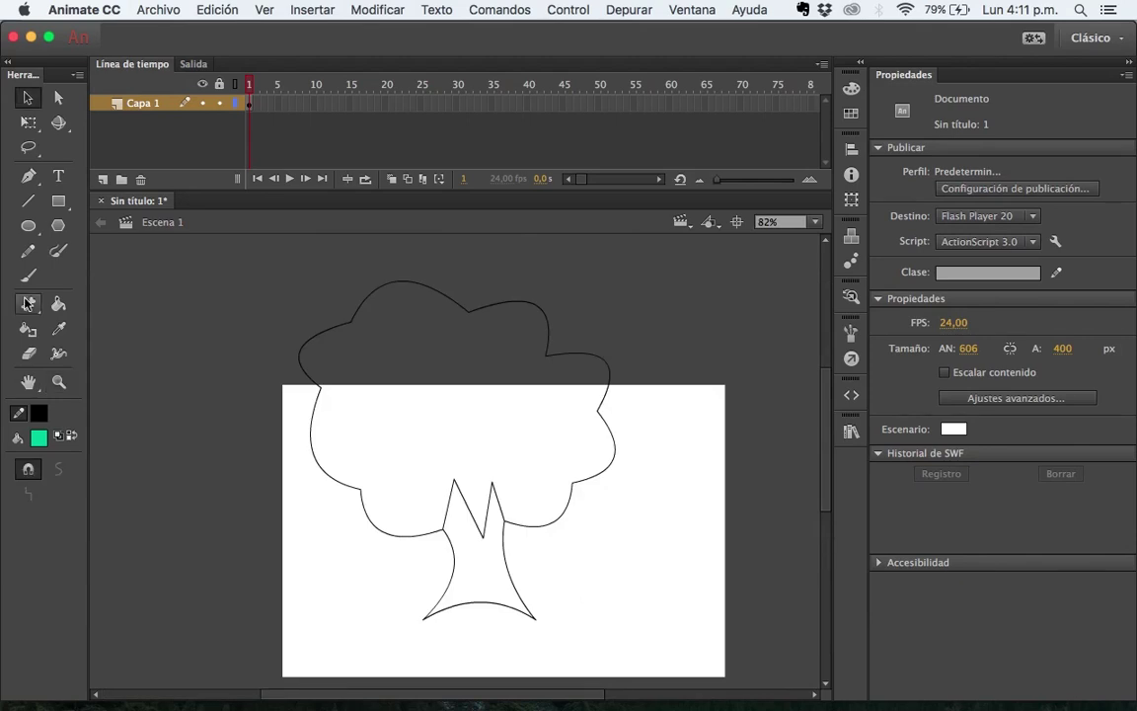
Step: Fill the trunk with a golden brown using the Paint Bucket tool
{"action": "left_click", "coordinate": [57, 304]}
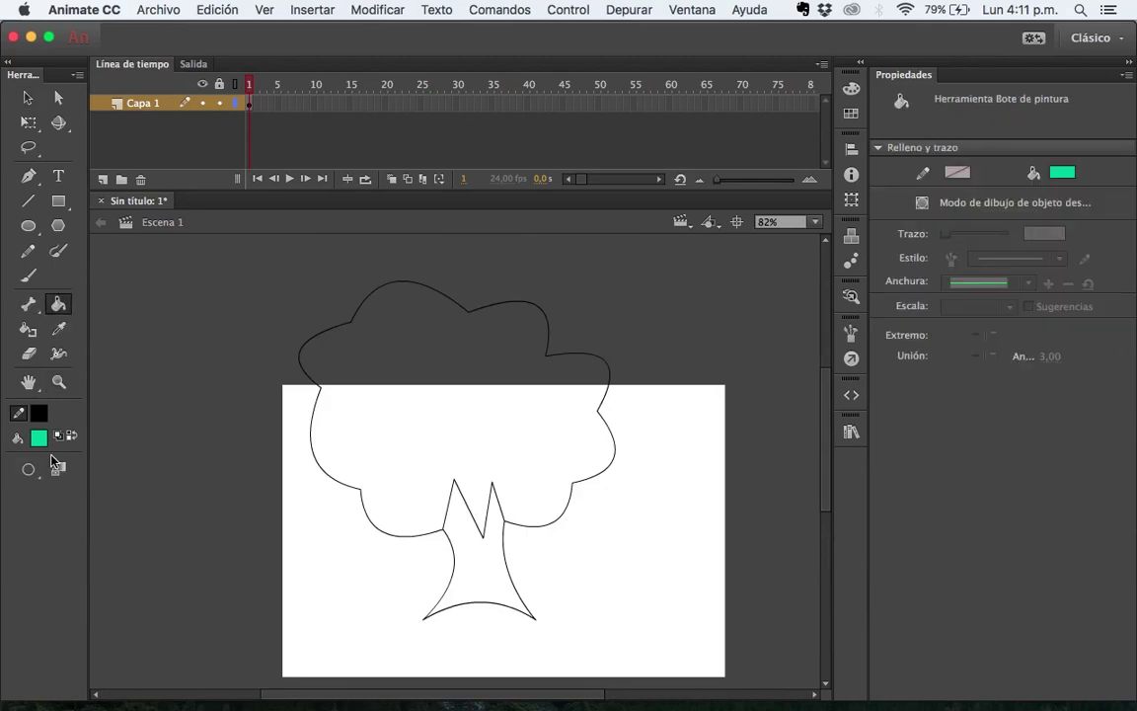
{"action": "left_click", "coordinate": [39, 443]}
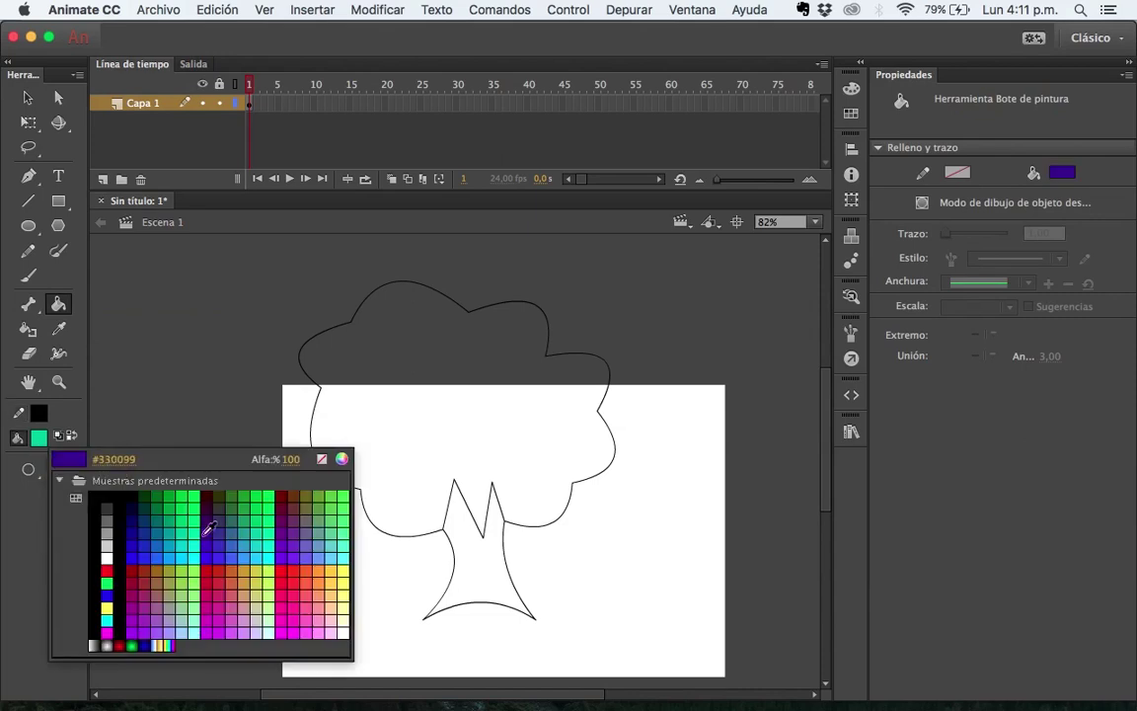
{"action": "left_click", "coordinate": [246, 567]}
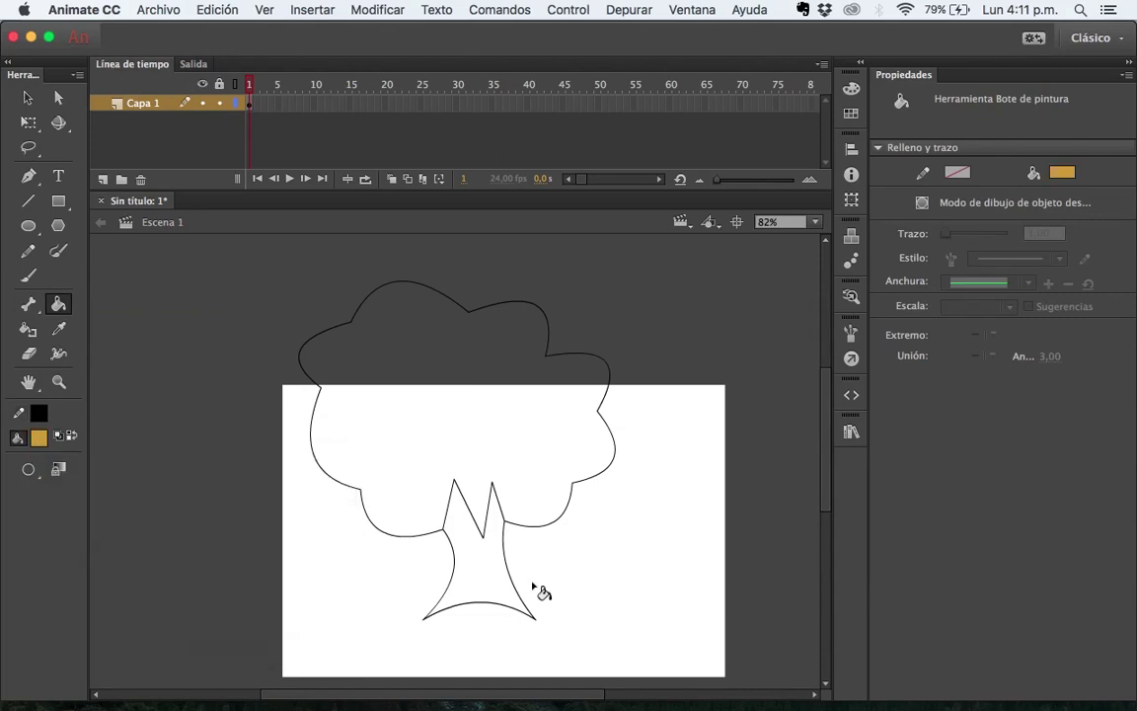
{"action": "left_click", "coordinate": [492, 579]}
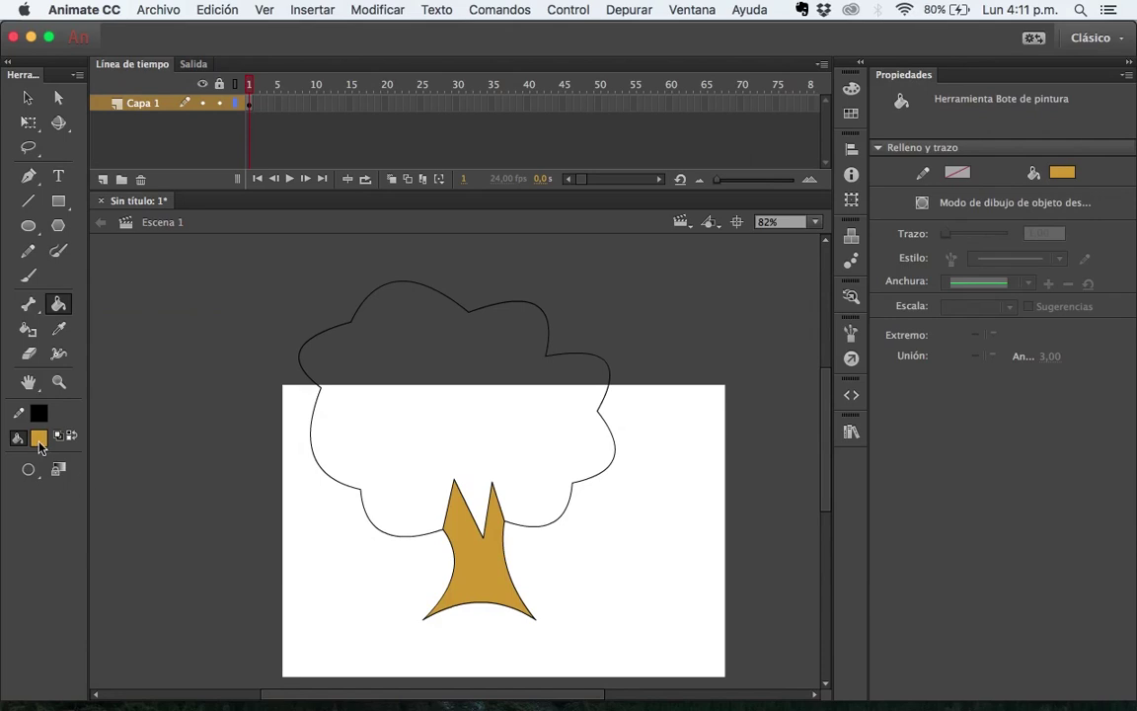
Step: Fill the tree's crown with bright green
{"action": "left_click", "coordinate": [39, 438]}
{"action": "left_click", "coordinate": [184, 491]}
{"action": "left_click", "coordinate": [470, 374]}
Step: Try moving the outline segment on the crown's right lobe away and deleting it, undoing each change
{"action": "key", "text": "v"}
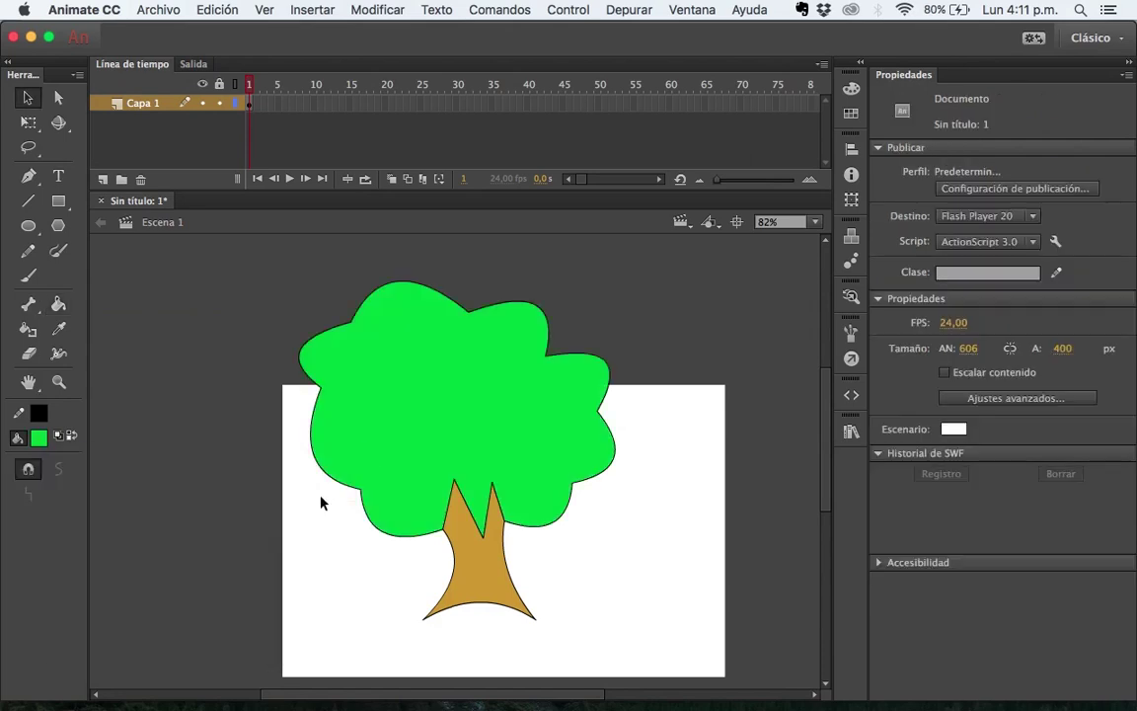
{"action": "left_click", "coordinate": [611, 437]}
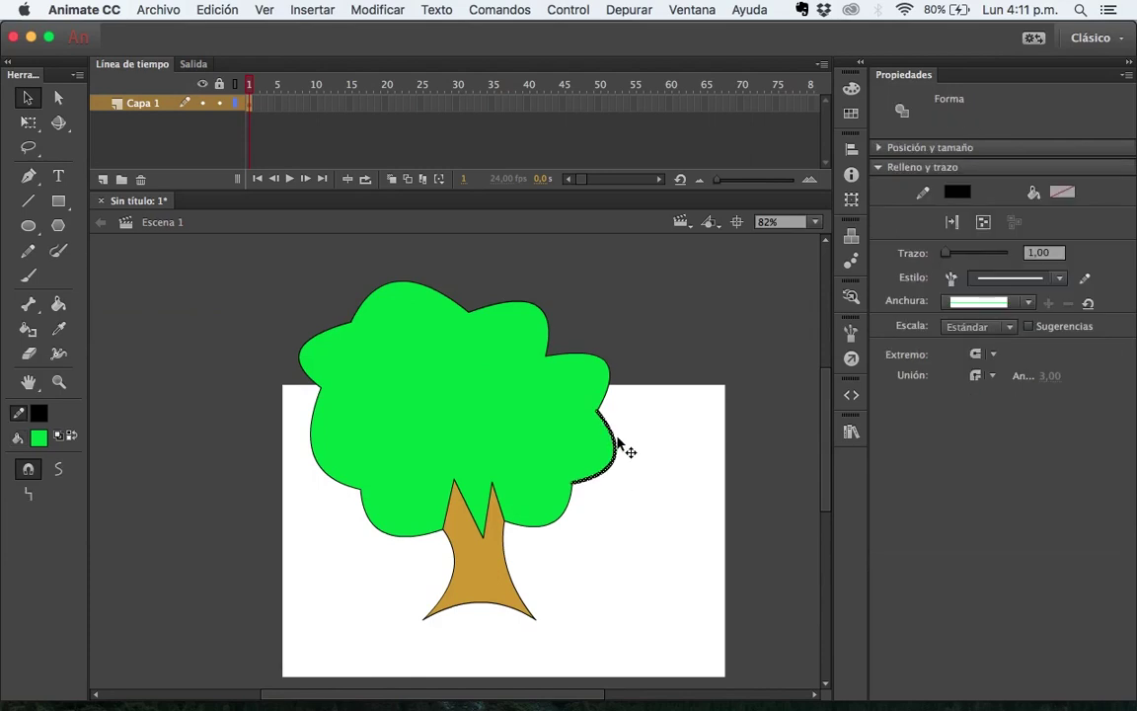
{"action": "left_click_drag", "start_coordinate": [625, 450], "coordinate": [712, 476]}
{"action": "mouse_move", "coordinate": [837, 703]}
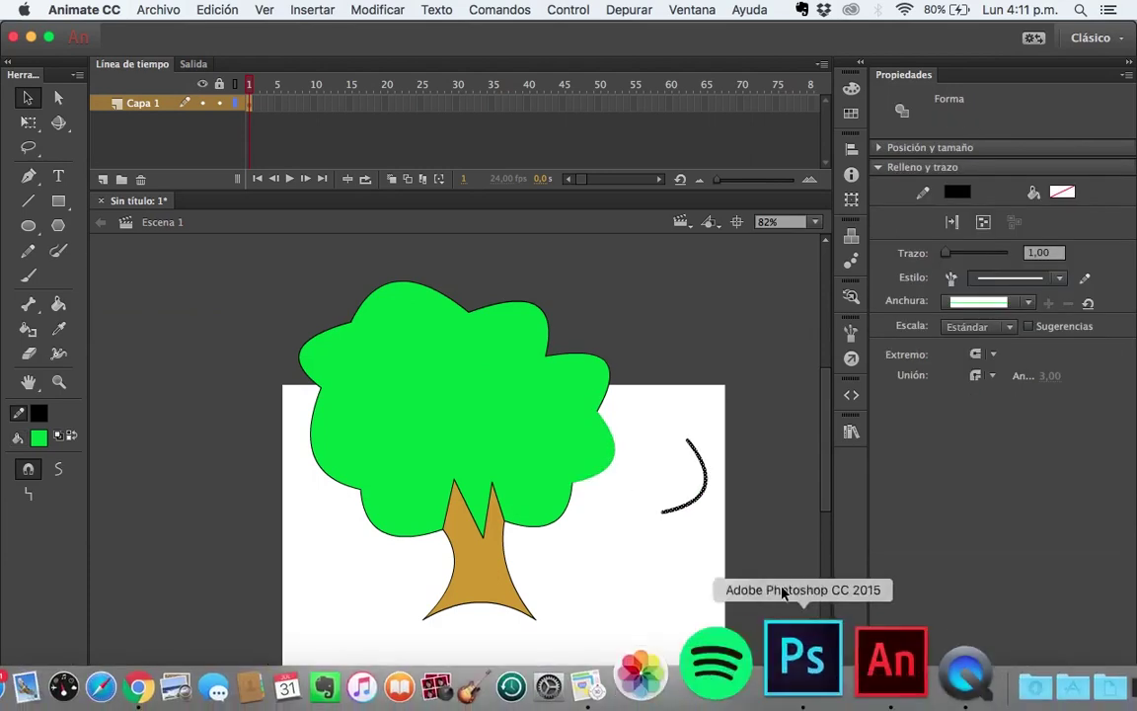
{"action": "key", "text": "Delete"}
{"action": "key", "text": "ctrl+z"}
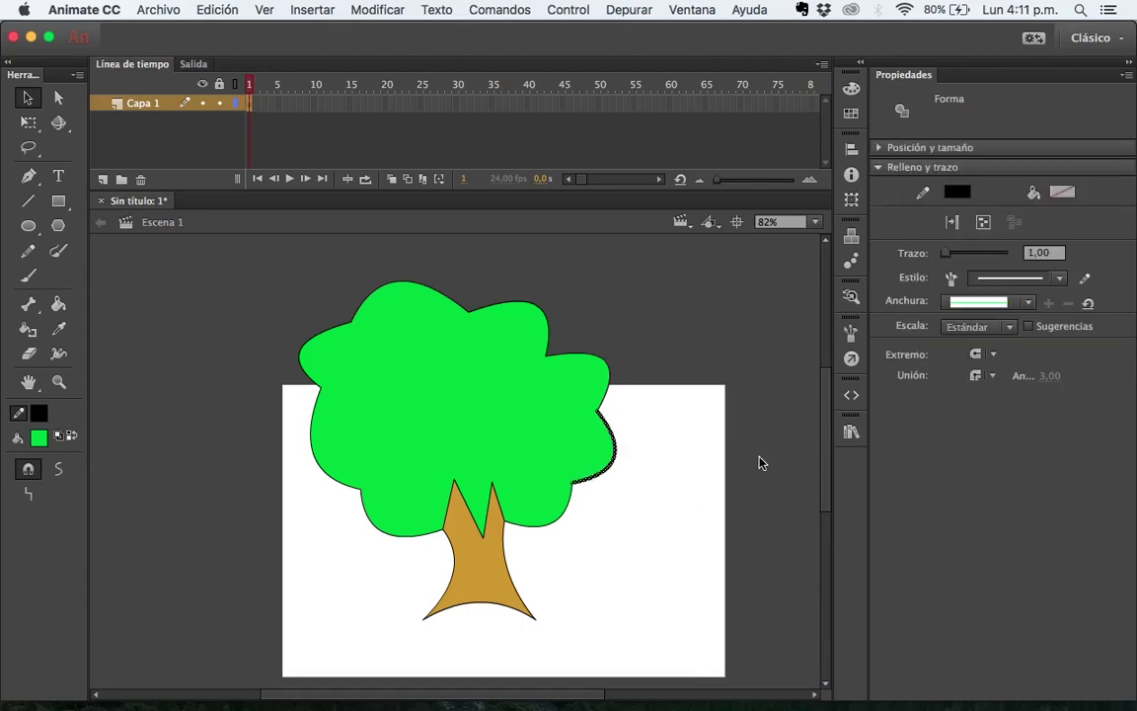
{"action": "key", "text": "Delete"}
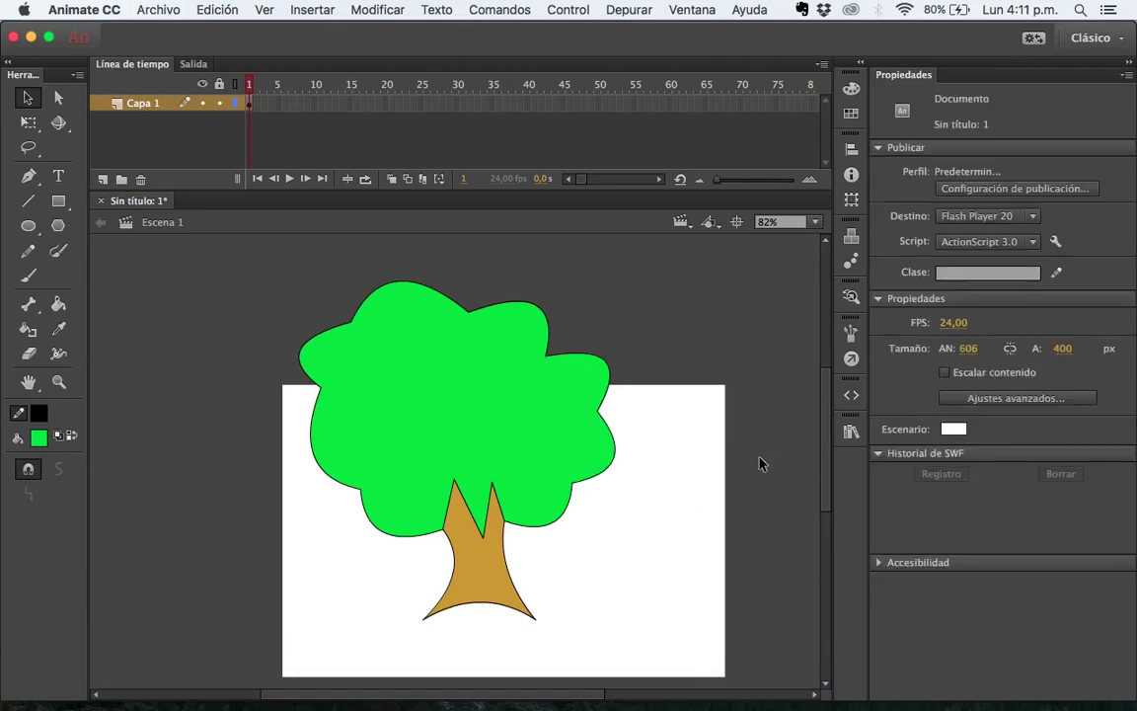
{"action": "key", "text": "ctrl+z"}
Step: Select the tree's entire connected black outline and delete it, leaving only the fills
{"action": "double_click", "coordinate": [611, 425]}
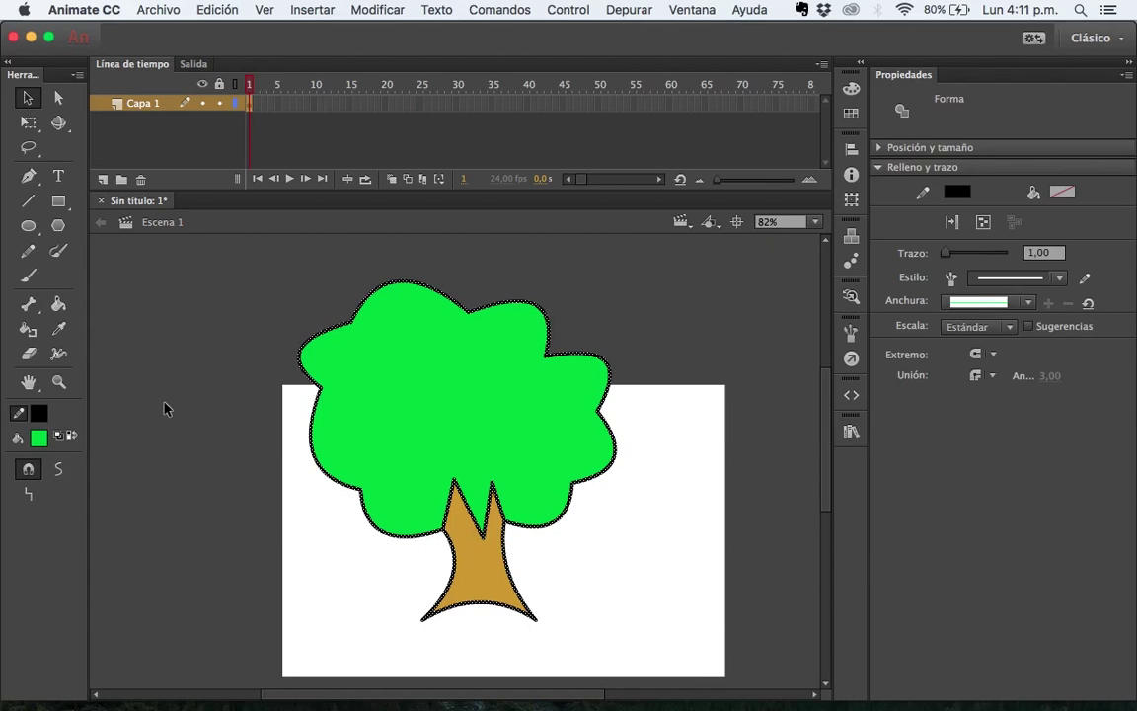
{"action": "key", "text": "Delete"}
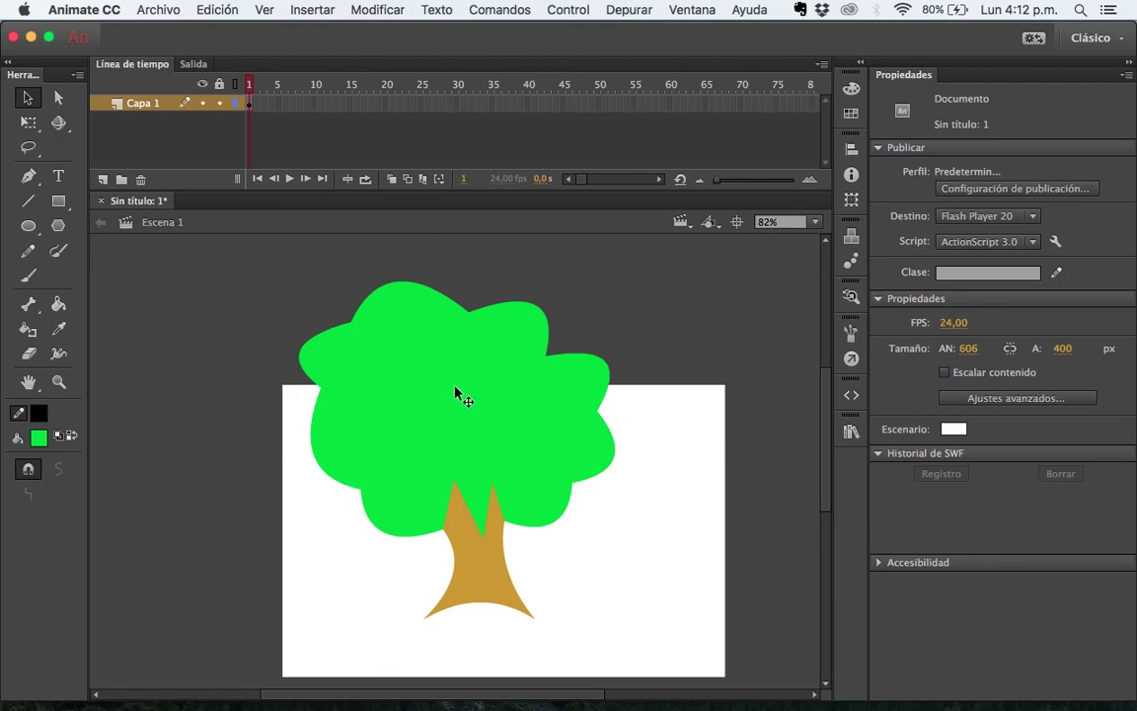
Step: Move the green crown away from the trunk to the left, and undo the move
{"action": "left_click_drag", "start_coordinate": [456, 392], "coordinate": [195, 392]}
{"action": "left_click", "coordinate": [494, 329]}
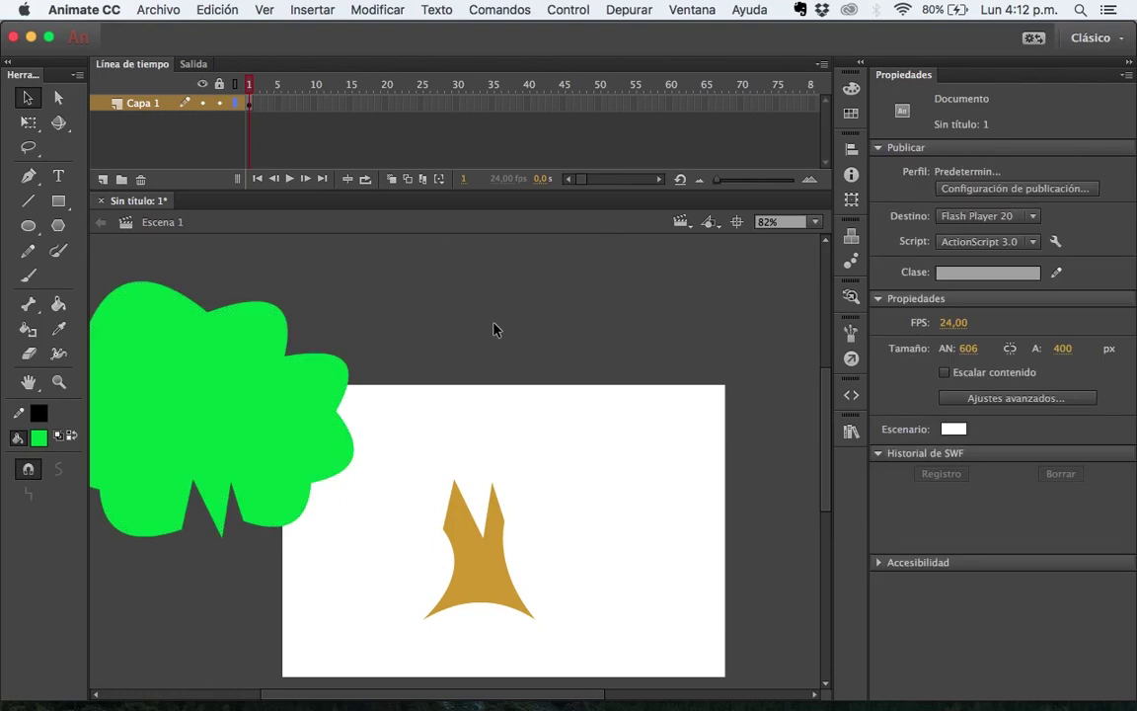
{"action": "scroll", "coordinate": [470, 379], "scroll_direction": "left", "scroll_amount": 3}
{"action": "key", "text": "ctrl+z"}
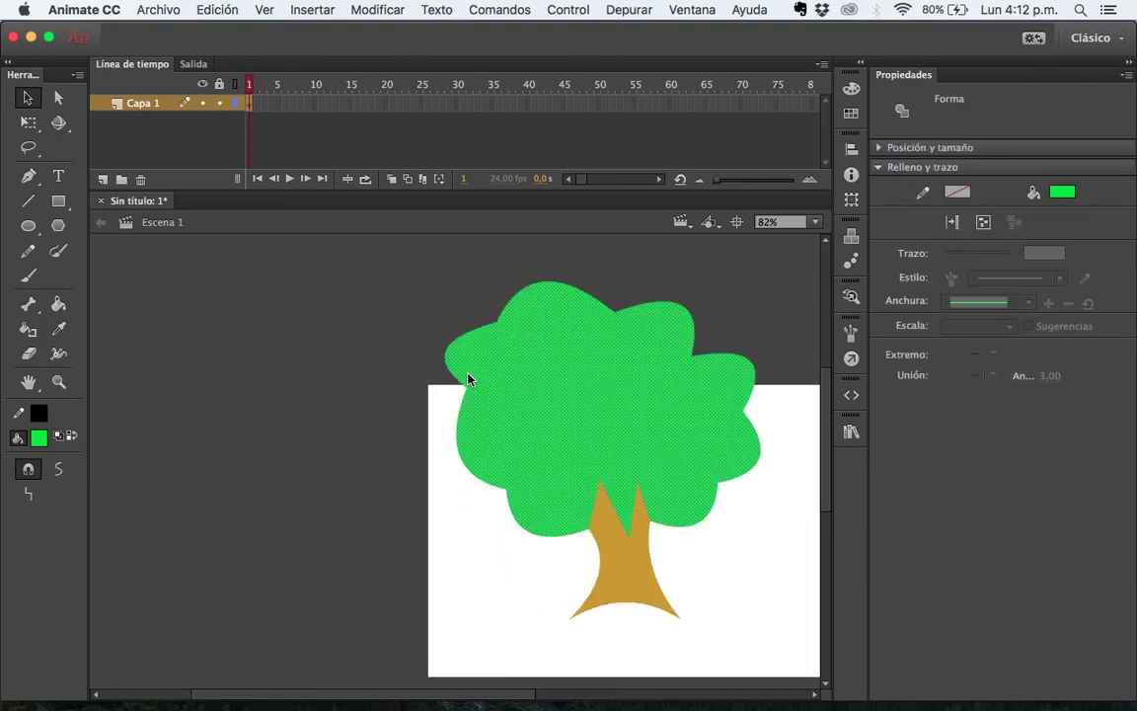
Step: Select the crown and trunk together, move them off the stage to the left, and undo the move
{"action": "left_click", "coordinate": [317, 406]}
{"action": "left_click", "coordinate": [541, 431]}
{"action": "left_click", "coordinate": [631, 564], "text": "shift"}
{"action": "left_click_drag", "start_coordinate": [617, 454], "coordinate": [285, 568]}
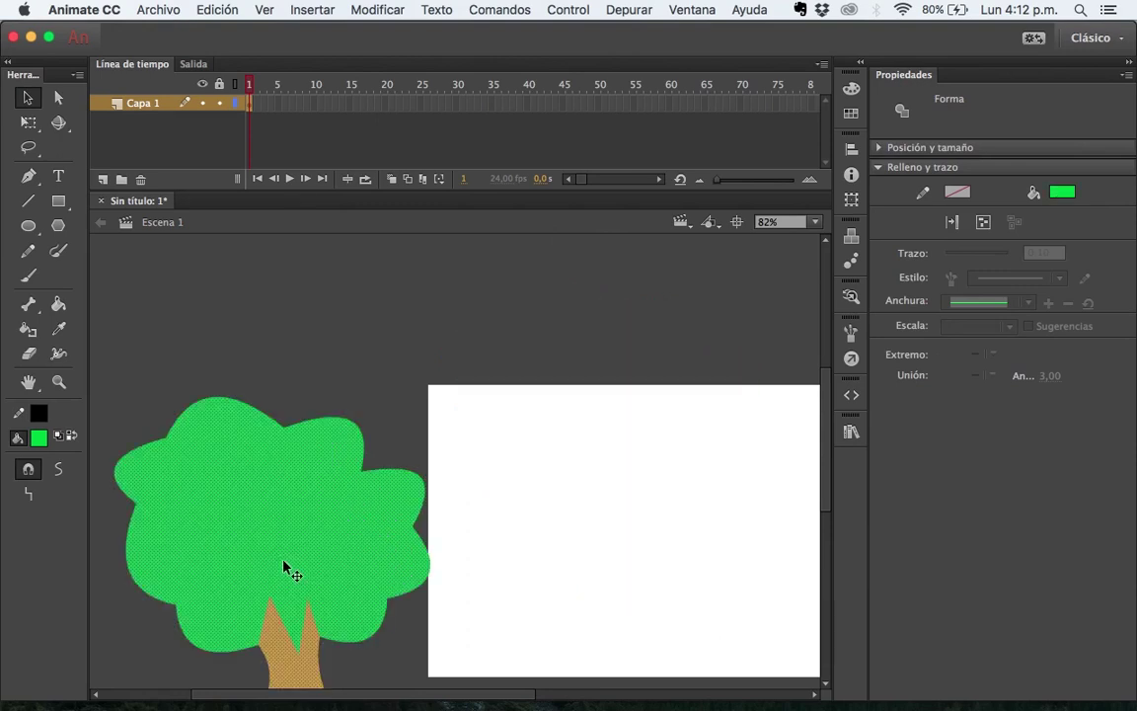
{"action": "key", "text": "ctrl+z"}
Step: Select the whole tree with a marquee, move it slightly lower on the stage, and activate Free Transform on it
{"action": "left_click", "coordinate": [293, 484]}
{"action": "left_click_drag", "start_coordinate": [277, 268], "coordinate": [806, 654]}
{"action": "left_click_drag", "start_coordinate": [581, 413], "coordinate": [595, 482]}
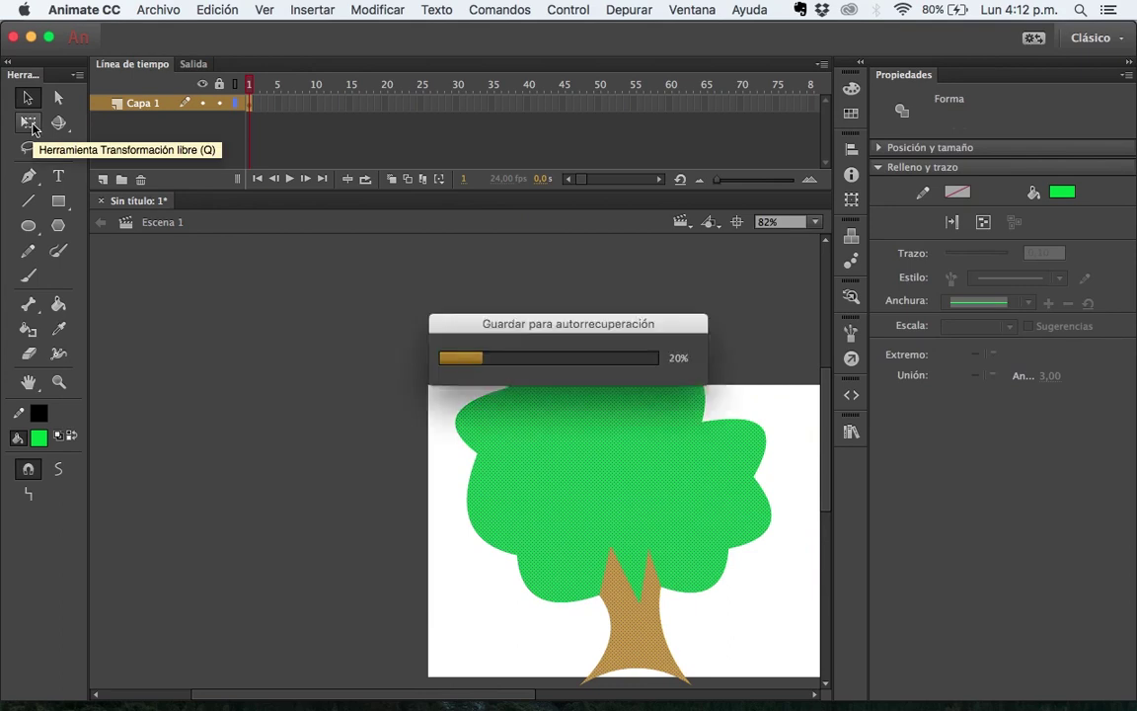
{"action": "scroll", "coordinate": [334, 344], "scroll_direction": "down", "scroll_amount": 4}
{"action": "scroll", "coordinate": [445, 348], "scroll_direction": "up", "scroll_amount": 6}
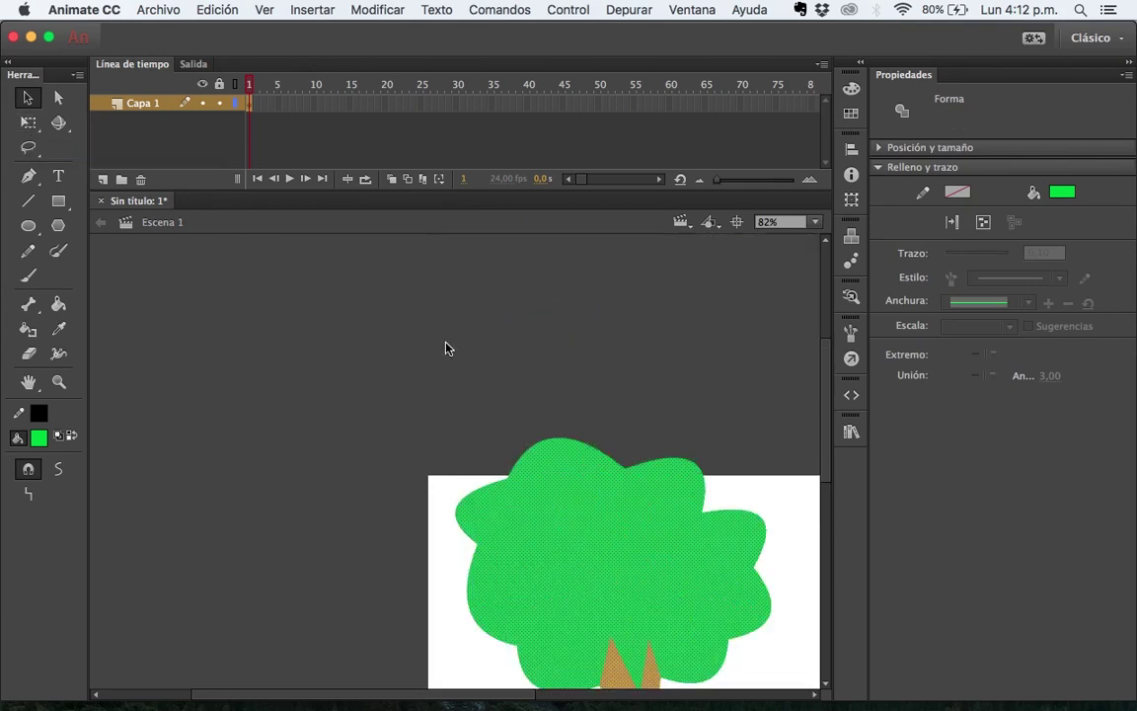
{"action": "scroll", "coordinate": [445, 348], "scroll_direction": "down", "scroll_amount": 1}
{"action": "key", "text": "q"}
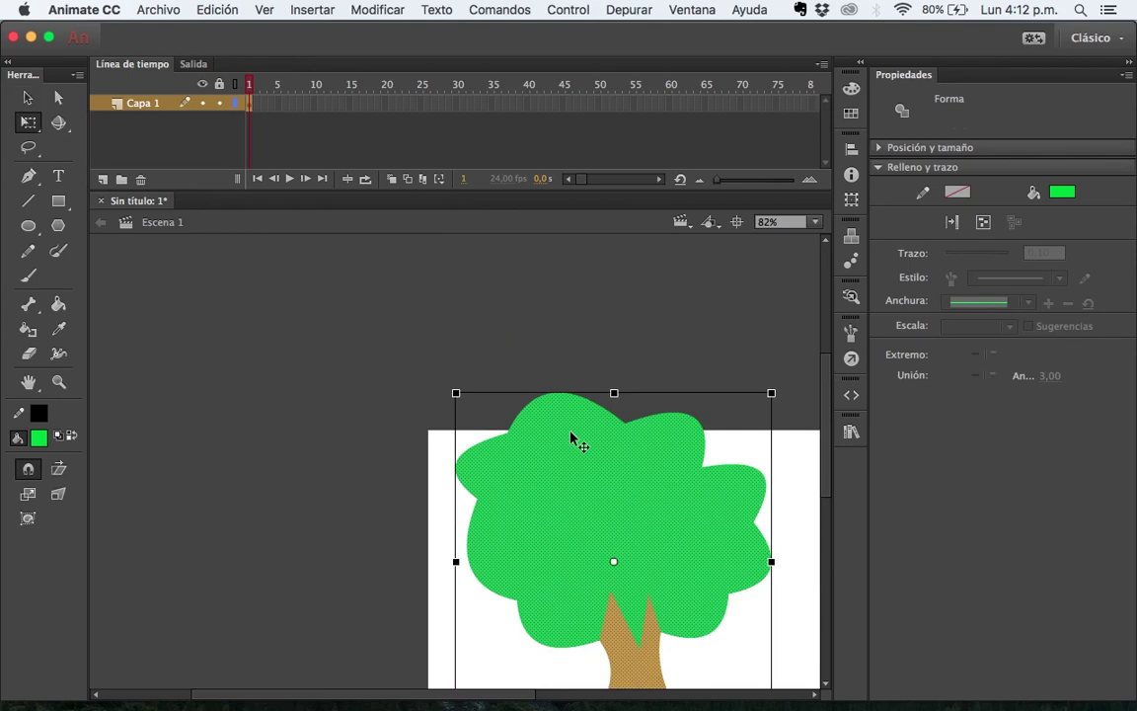
{"action": "scroll", "coordinate": [570, 437], "scroll_direction": "down", "scroll_amount": 4}
{"action": "scroll", "coordinate": [570, 435], "scroll_direction": "up", "scroll_amount": 2}
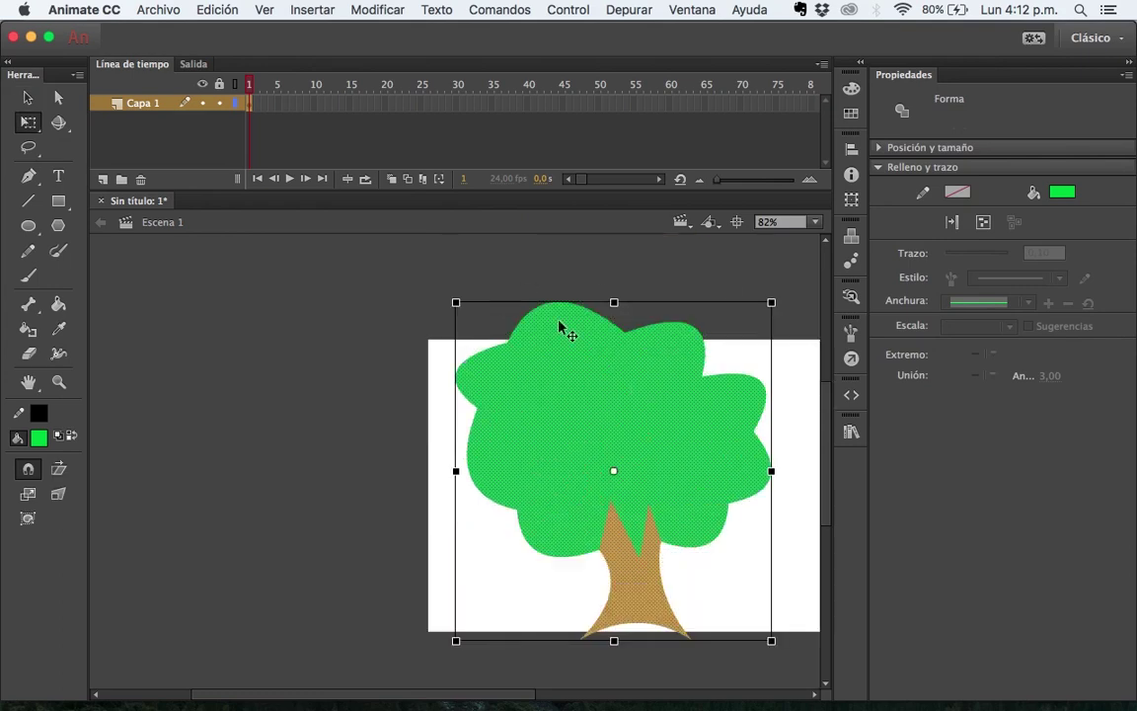
Step: Try transforming the tree from its upper-right corner and shifting it, restoring its original state
{"action": "left_click_drag", "start_coordinate": [770, 301], "coordinate": [756, 279]}
{"action": "left_click_drag", "start_coordinate": [609, 353], "coordinate": [721, 392]}
{"action": "key", "text": "super+z"}
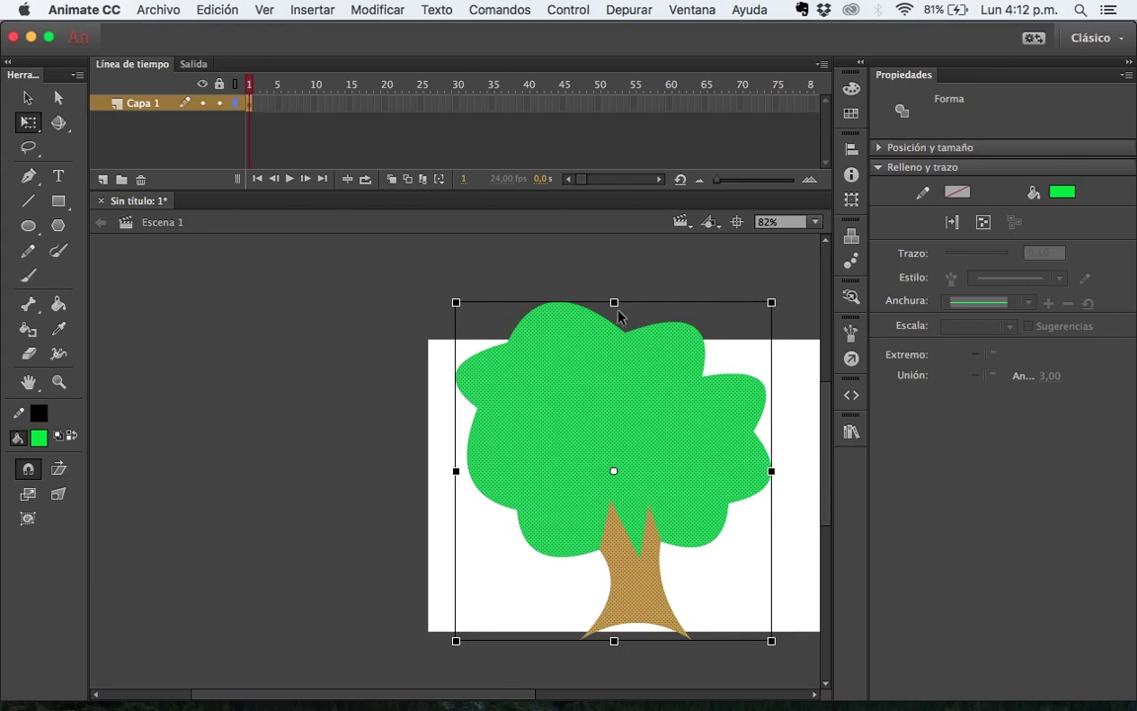
Step: Try squashing the tree vertically and narrowing it horizontally with Free Transform, and undo both changes
{"action": "left_click_drag", "start_coordinate": [619, 302], "coordinate": [631, 366]}
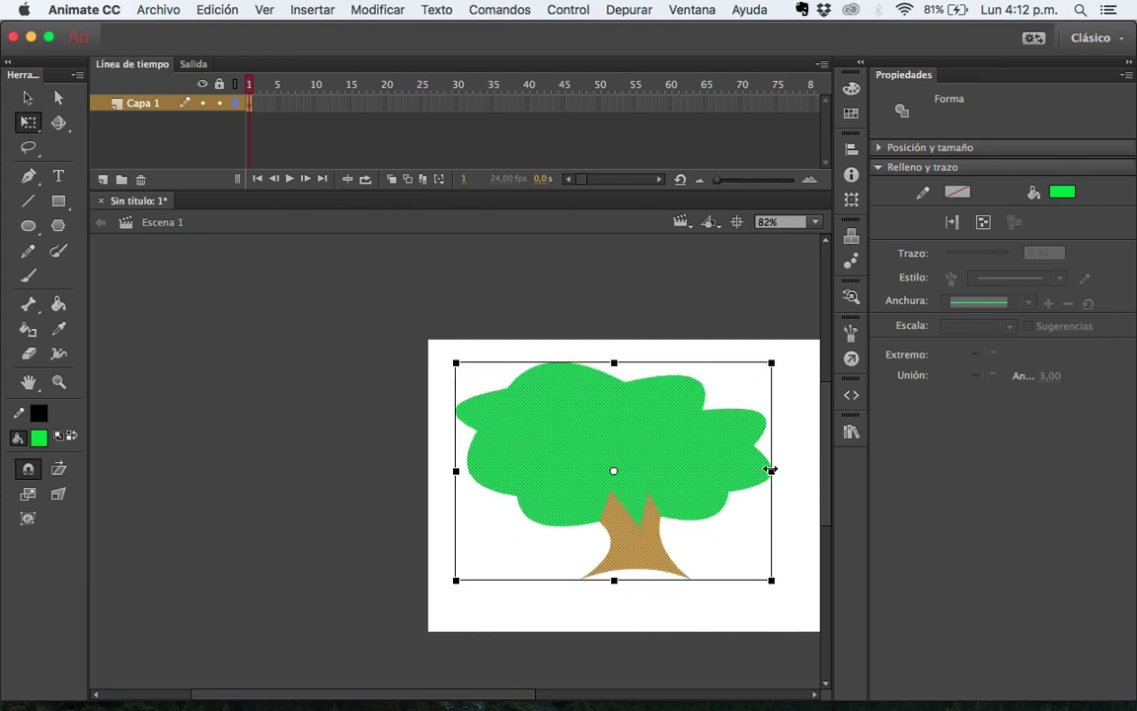
{"action": "left_click_drag", "start_coordinate": [771, 471], "coordinate": [725, 472]}
{"action": "key", "text": "super+z"}
{"action": "key", "text": "super+z"}
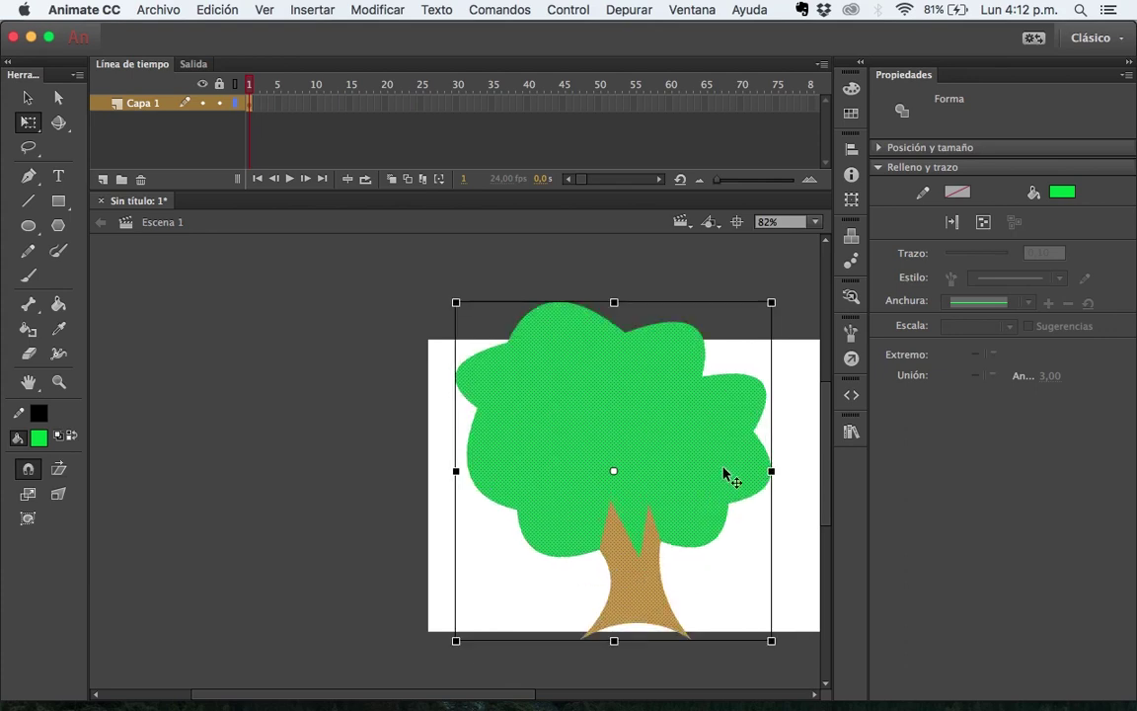
Step: Shrink the whole tree proportionally to a small size and move it to the lower-left part of the stage
{"action": "left_click_drag", "start_coordinate": [771, 304], "coordinate": [687, 435]}
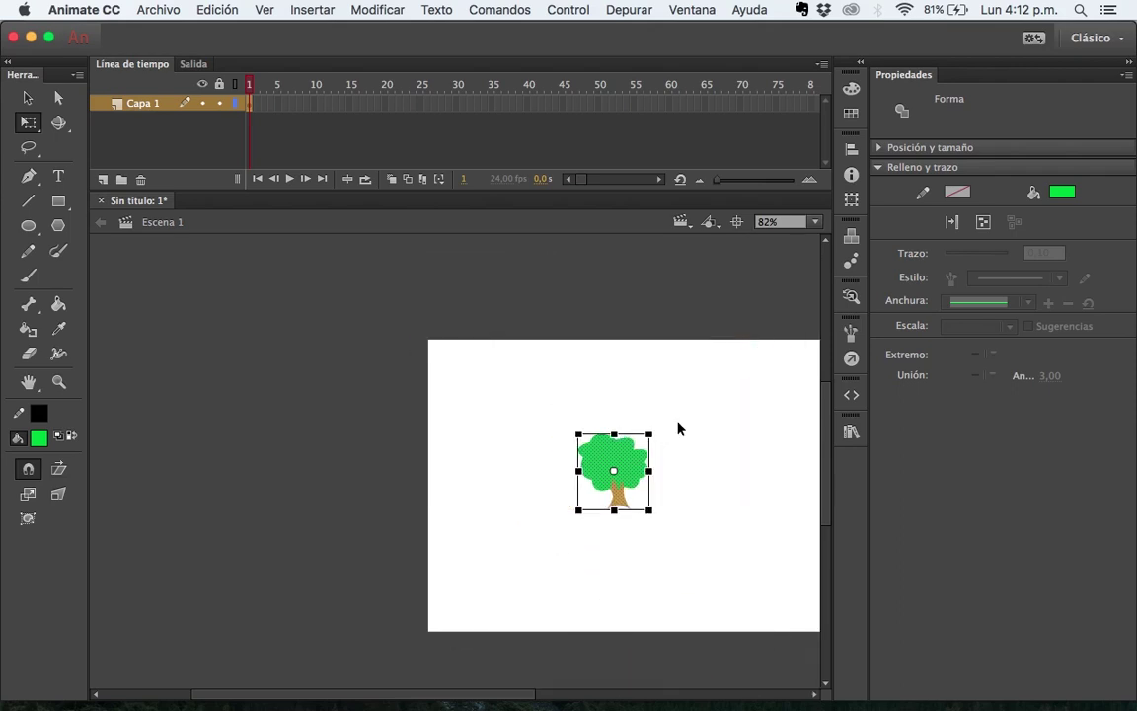
{"action": "key", "text": "v"}
{"action": "scroll", "coordinate": [517, 422], "scroll_direction": "right", "scroll_amount": 6}
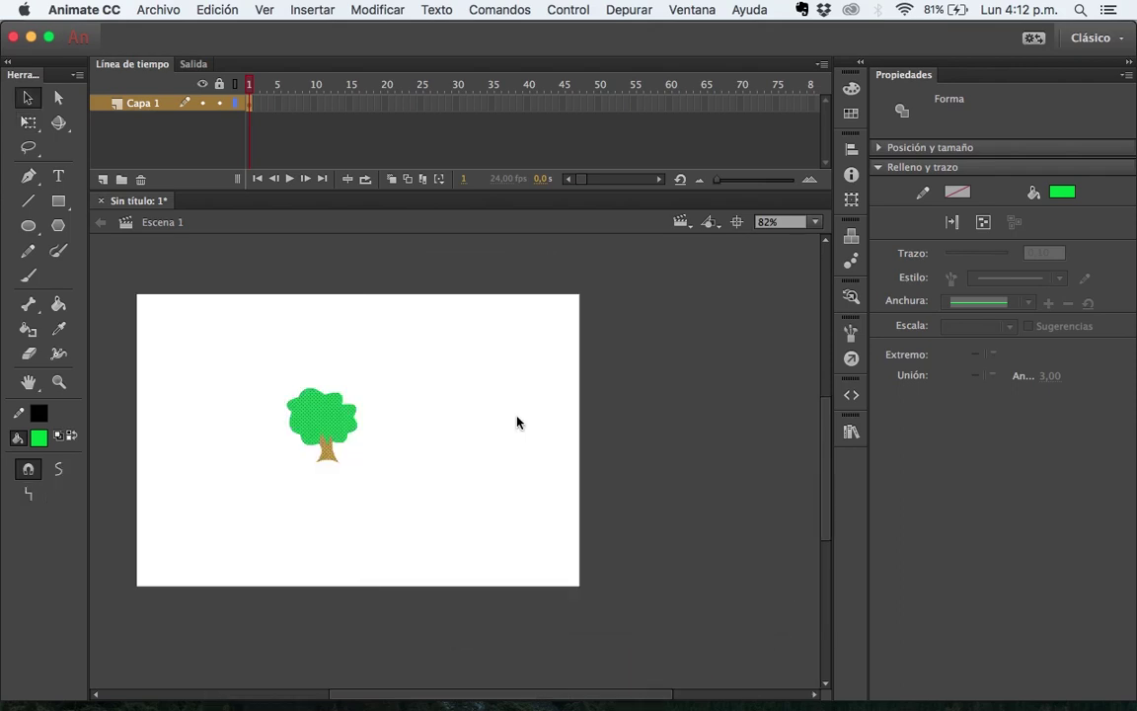
{"action": "scroll", "coordinate": [517, 422], "scroll_direction": "left", "scroll_amount": 6}
{"action": "left_click_drag", "start_coordinate": [354, 315], "coordinate": [569, 528]}
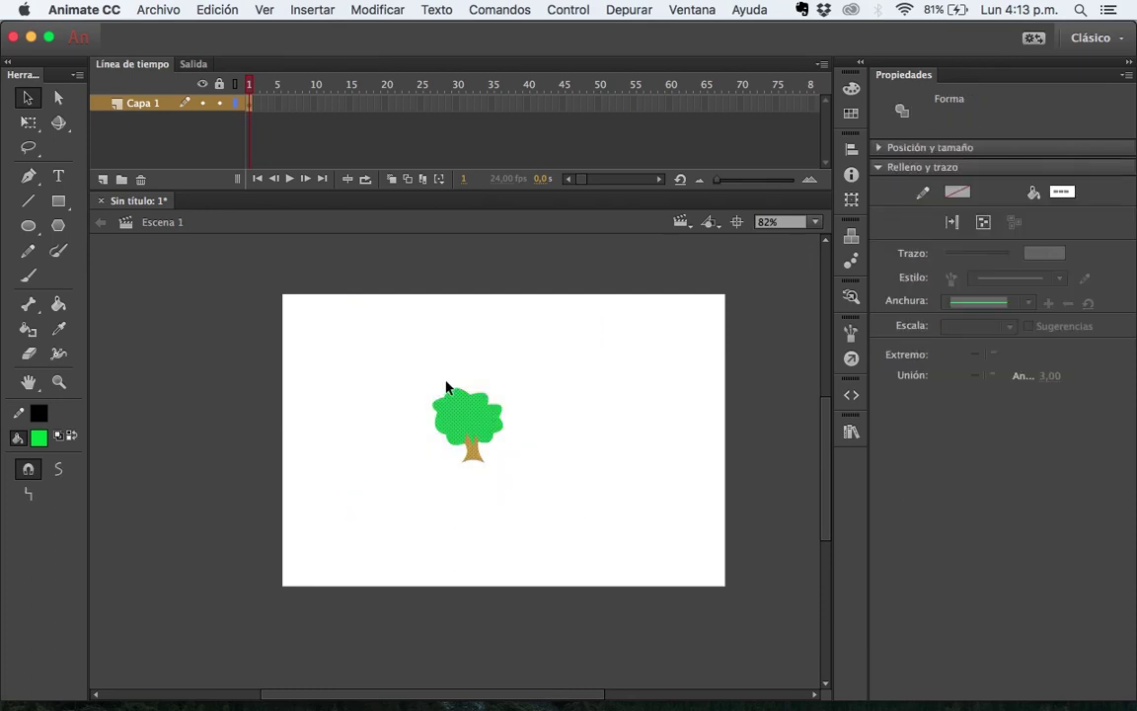
{"action": "left_click_drag", "start_coordinate": [485, 423], "coordinate": [352, 520]}
{"action": "left_click", "coordinate": [280, 538]}
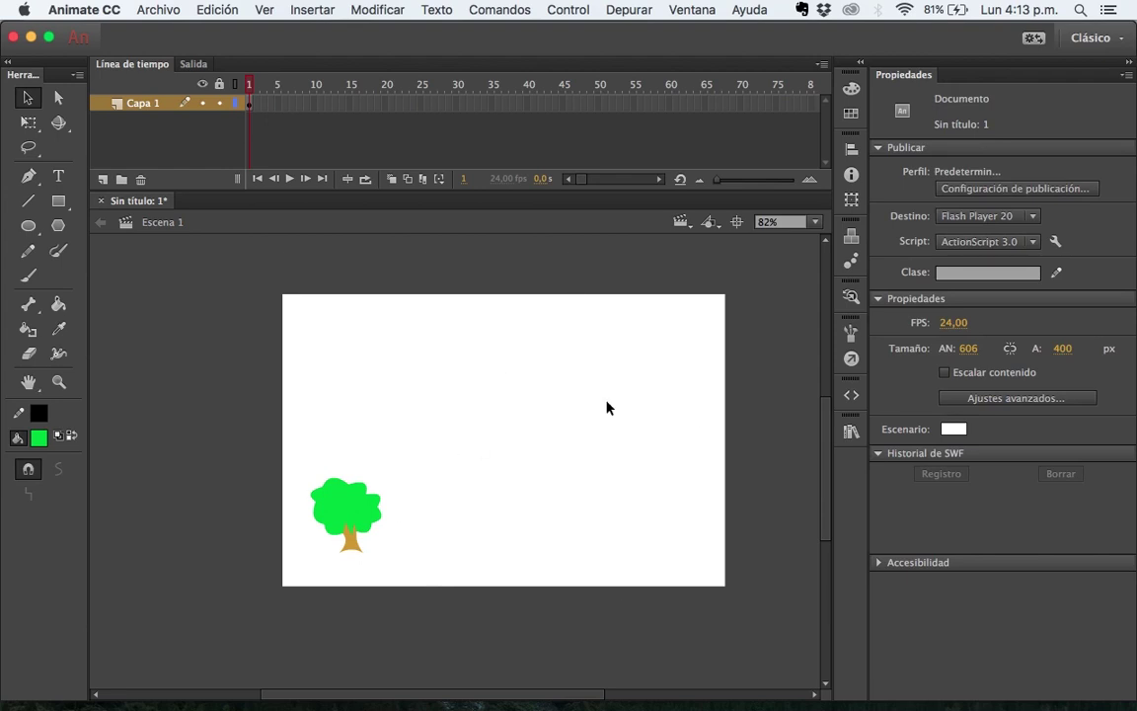
Step: Select the whole small tree with a marquee and move it a short distance to the right
{"action": "mouse_move", "coordinate": [245, 439]}
{"action": "left_mouse_down"}
{"action": "mouse_move", "coordinate": [393, 476]}
{"action": "mouse_move", "coordinate": [426, 567]}
{"action": "left_mouse_up"}
{"action": "left_click_drag", "start_coordinate": [335, 508], "coordinate": [390, 505]}
{"action": "left_click", "coordinate": [434, 460]}
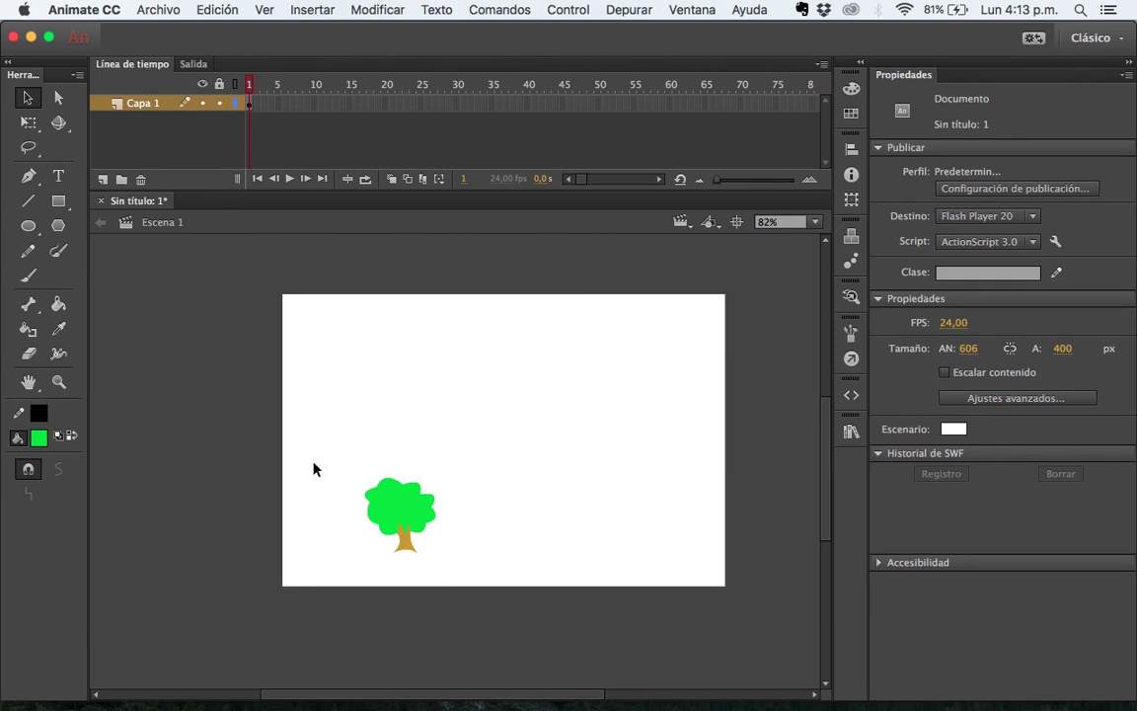
{"action": "left_click_drag", "start_coordinate": [306, 432], "coordinate": [523, 612]}
{"action": "left_click", "coordinate": [561, 456]}
Step: Enlarge the selected tree proportionally with Free Transform and move it near the center of the stage
{"action": "left_click_drag", "start_coordinate": [318, 414], "coordinate": [444, 559]}
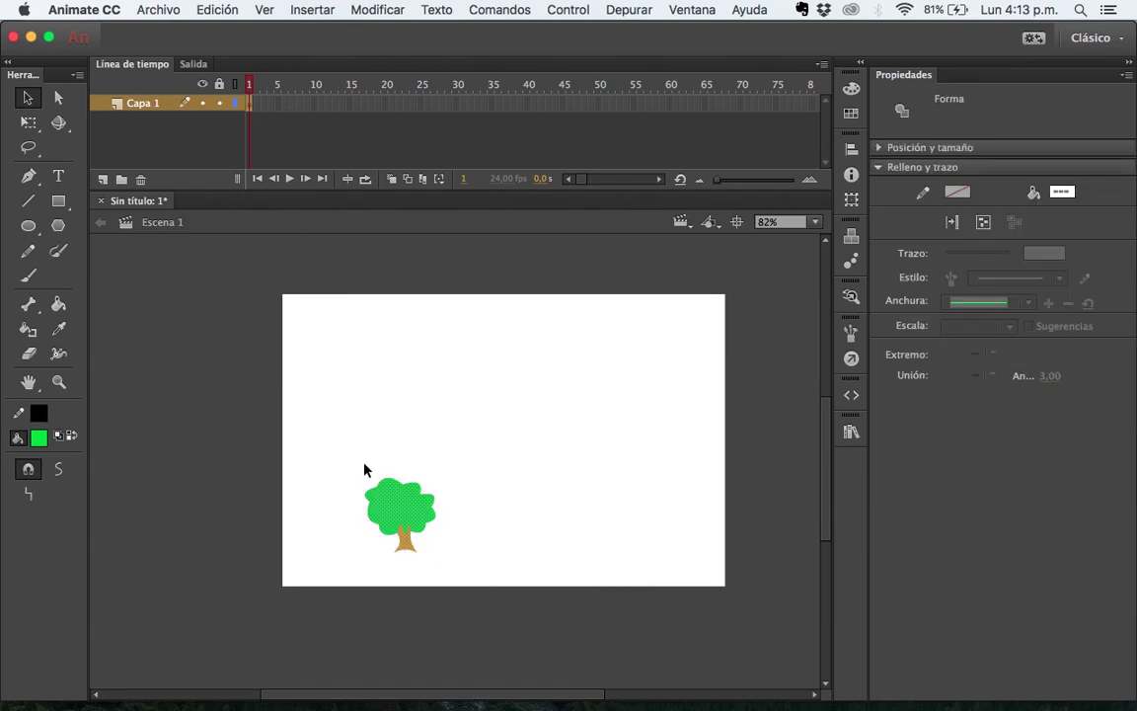
{"action": "key", "text": "q"}
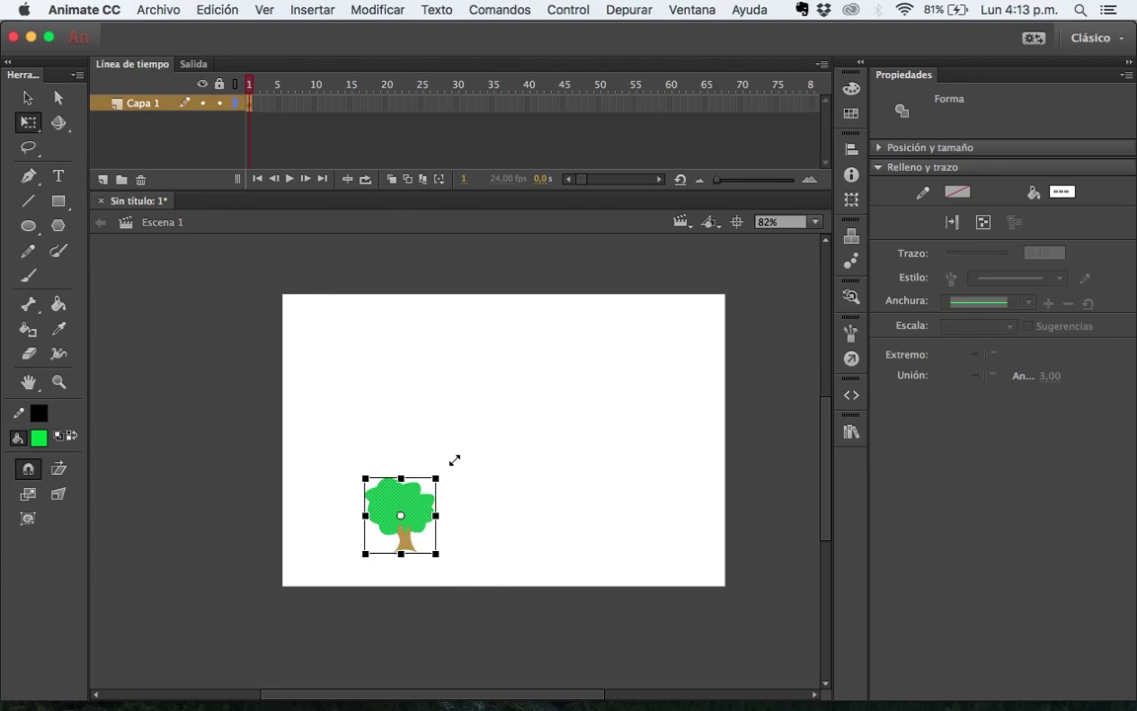
{"action": "left_click_drag", "start_coordinate": [434, 474], "coordinate": [499, 410]}
{"action": "left_click_drag", "start_coordinate": [414, 508], "coordinate": [521, 446]}
{"action": "left_click", "coordinate": [698, 499]}
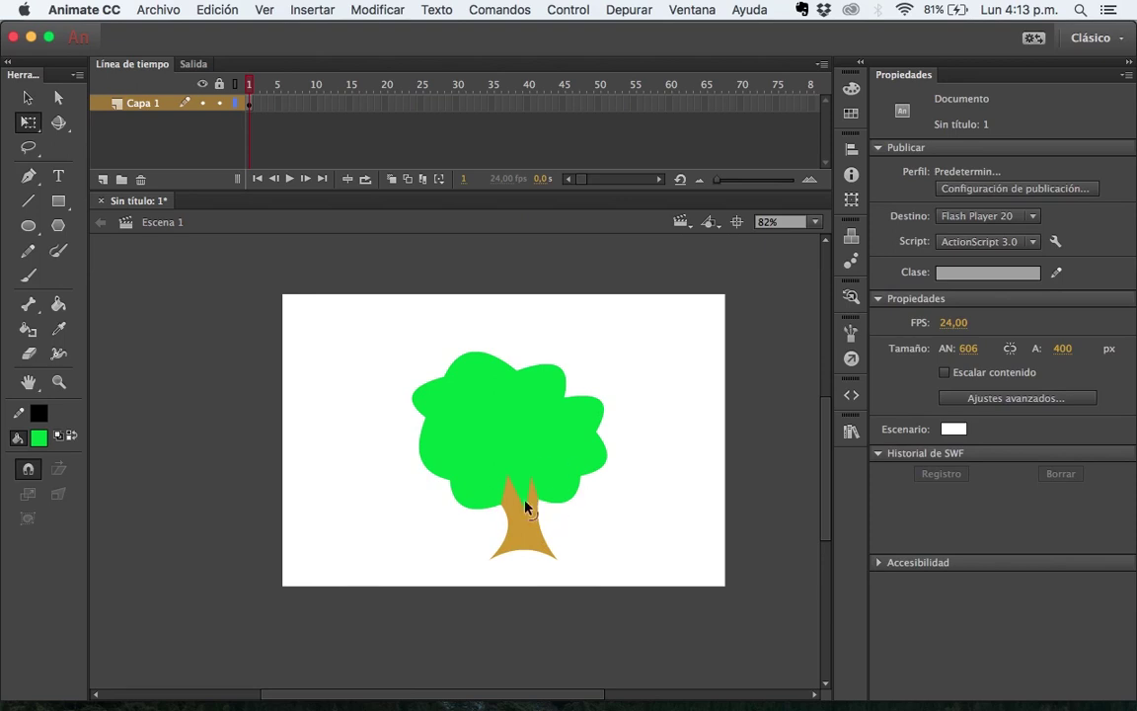
Step: Draw a straight horizontal black line across the full stage width, crossing the lower part of the crown
{"action": "key", "text": "n"}
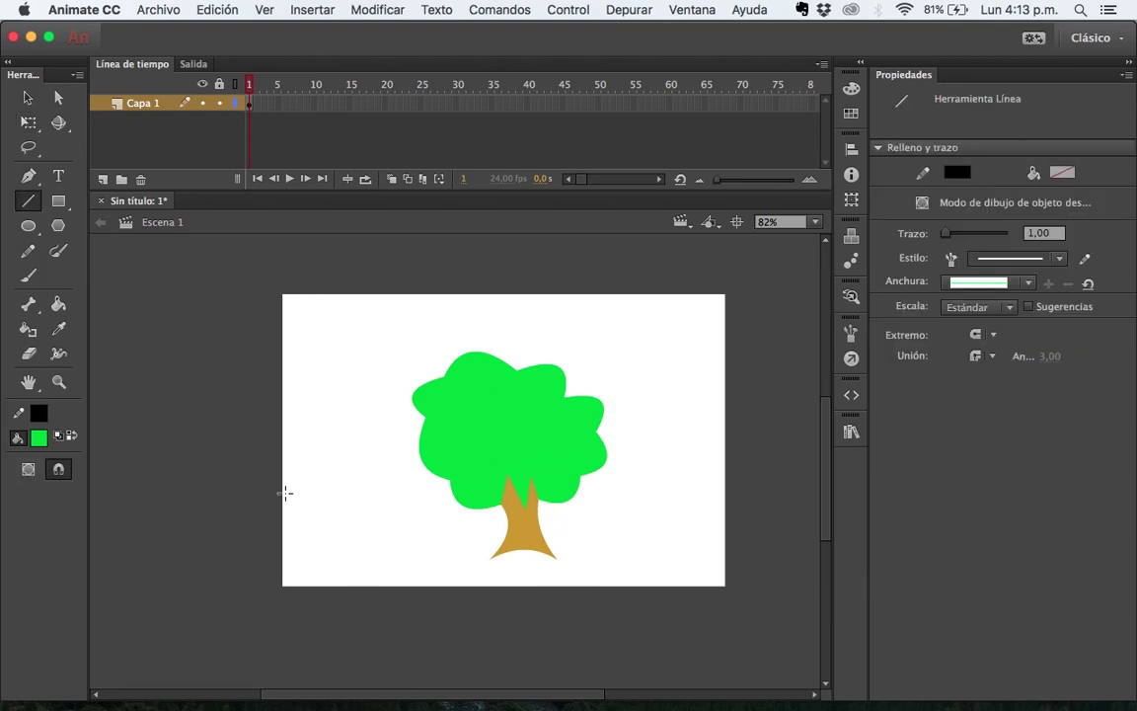
{"action": "left_click_drag", "start_coordinate": [281, 491], "coordinate": [727, 490]}
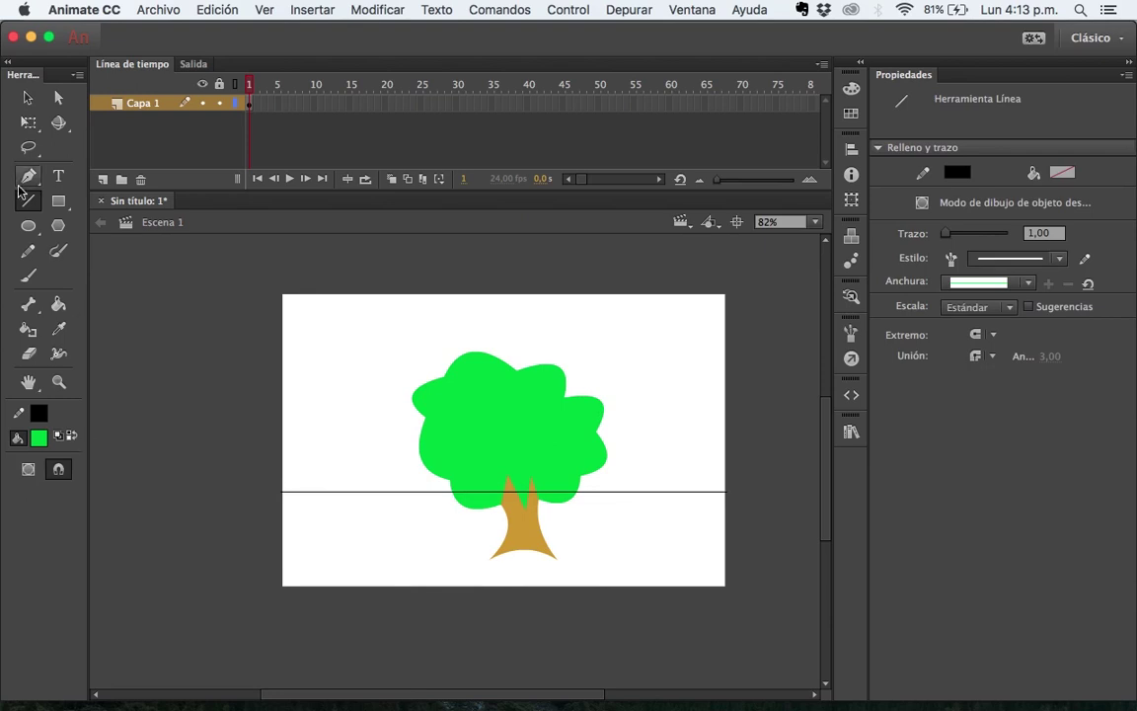
Step: Set the Paint Bucket's fill color to a lighter green than the tree's crown
{"action": "left_click", "coordinate": [54, 304]}
{"action": "left_click", "coordinate": [38, 437]}
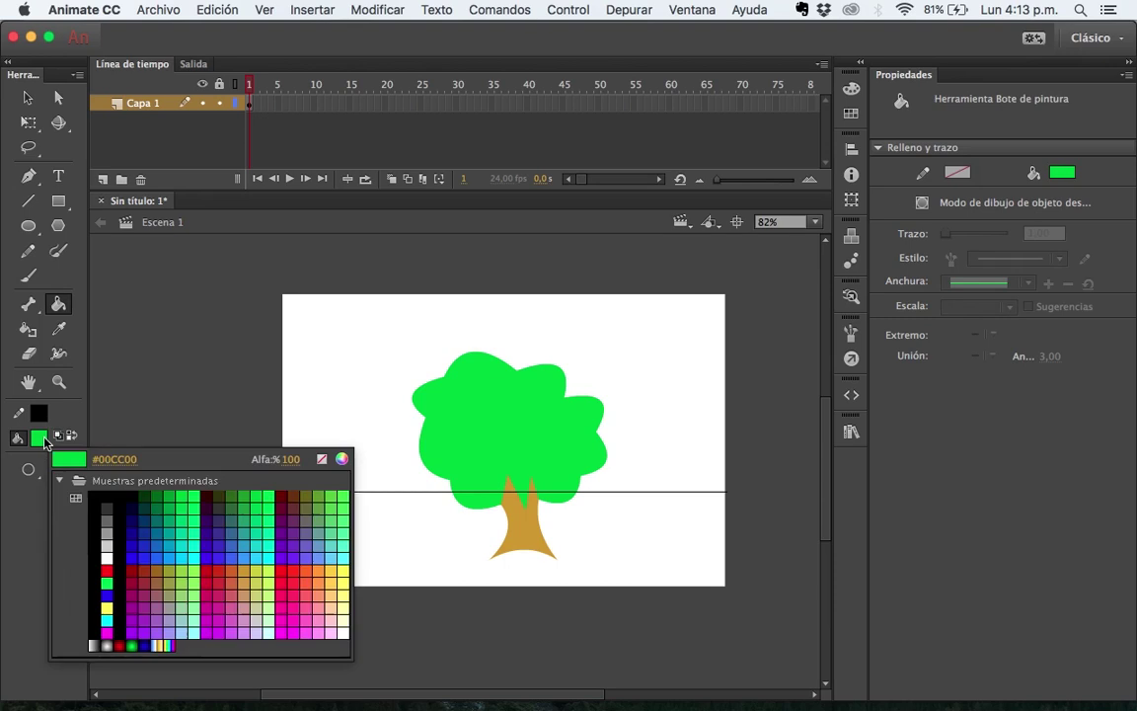
{"action": "left_click", "coordinate": [339, 483]}
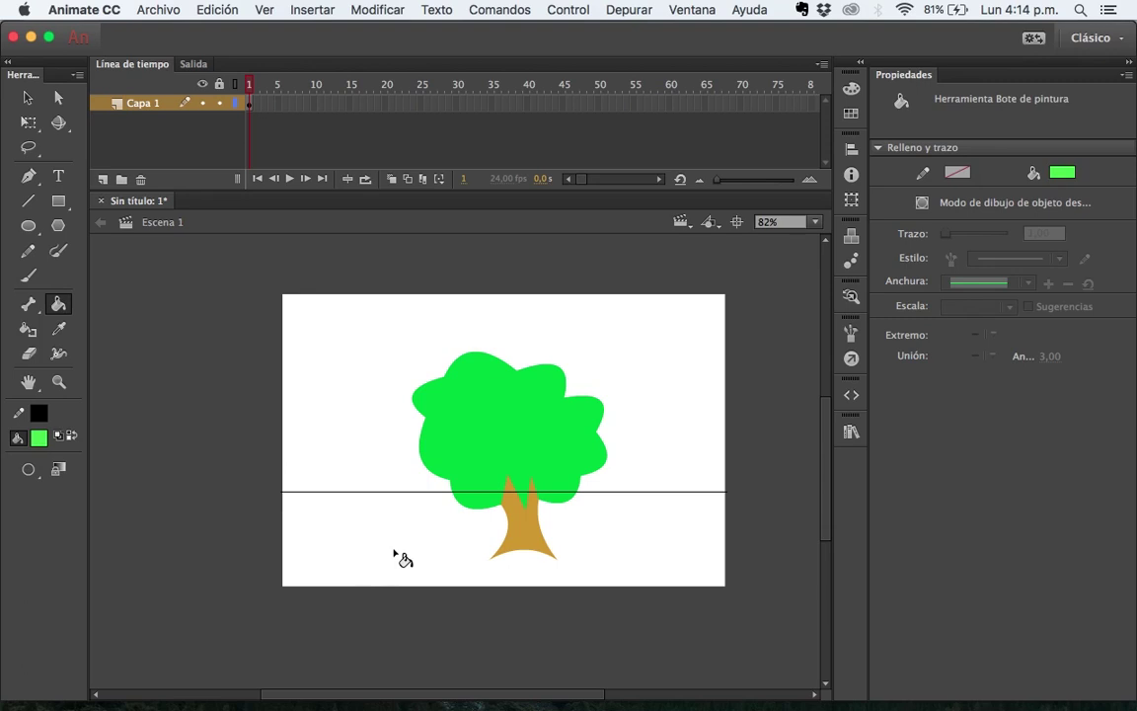
Step: Change the stage color to the dark gray of the surrounding workspace, and set it back to white
{"action": "key", "text": "v"}
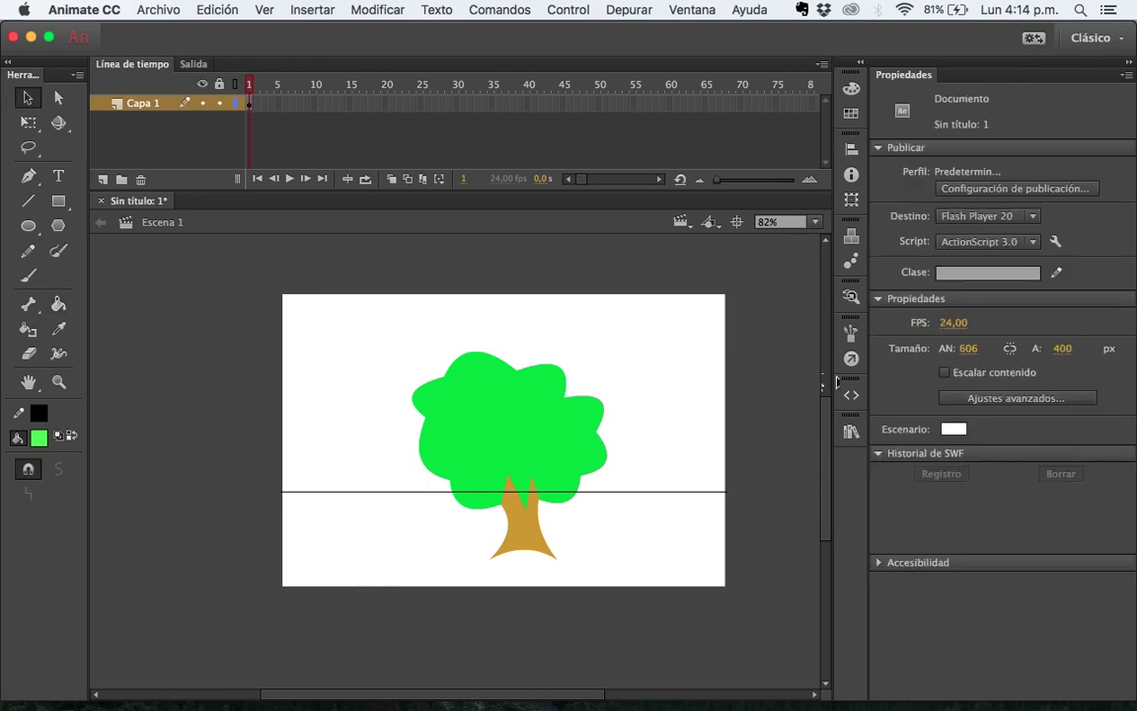
{"action": "left_click", "coordinate": [953, 429]}
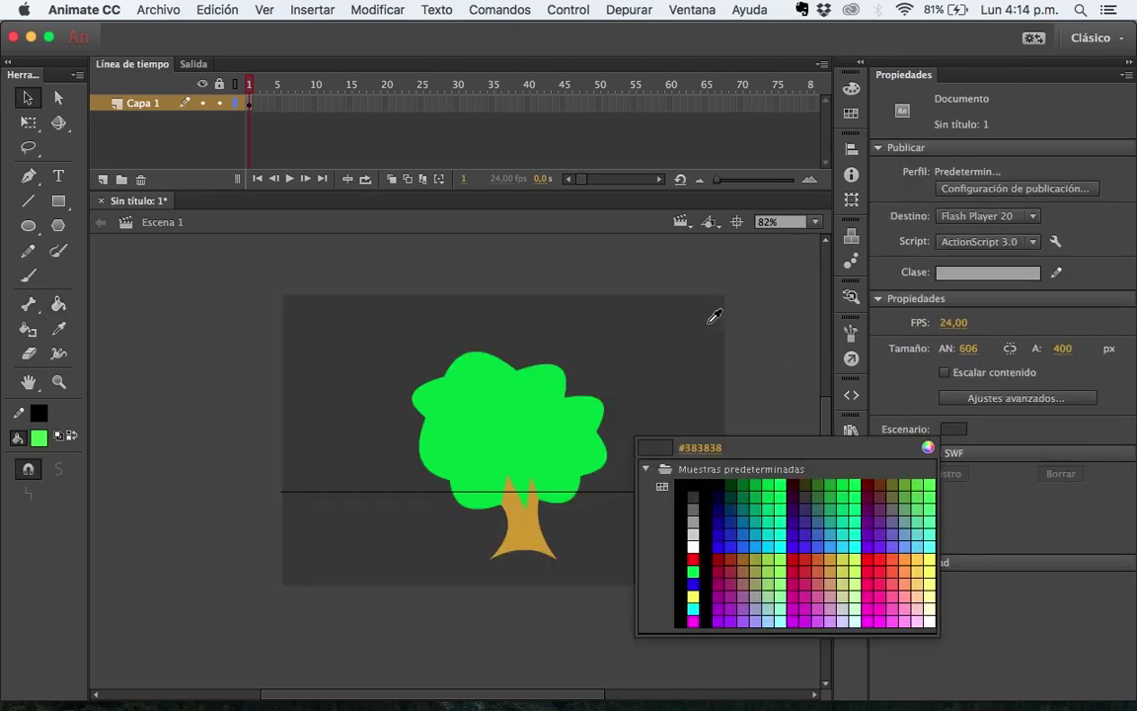
{"action": "key", "text": "Escape"}
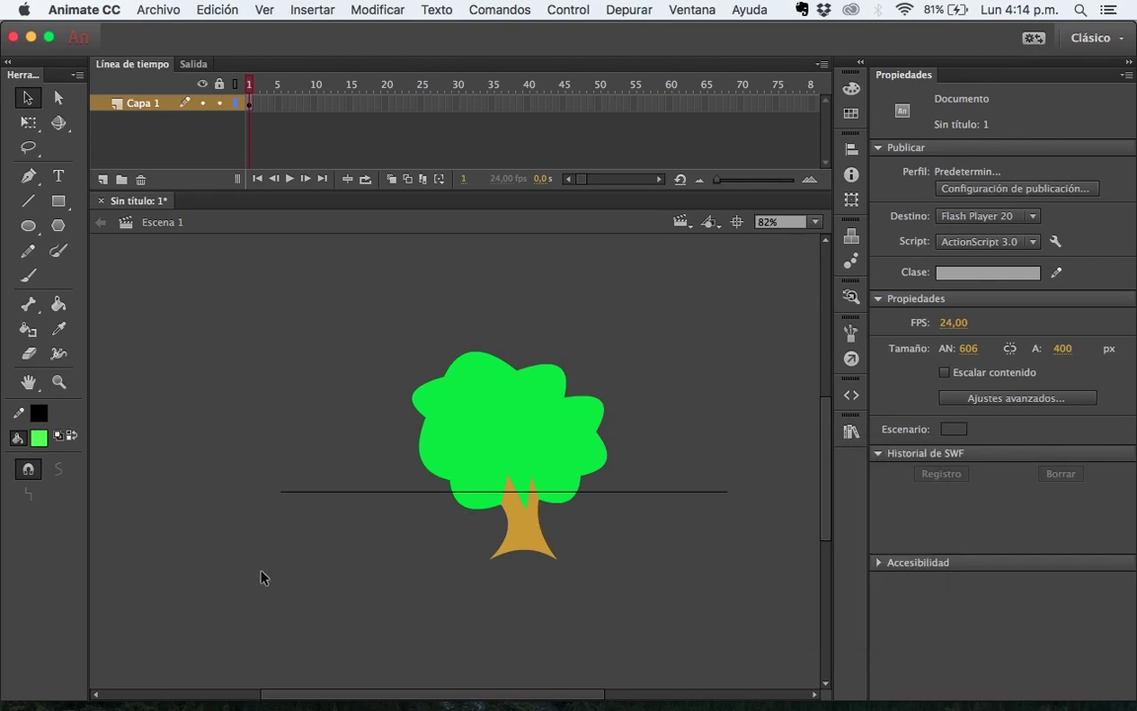
{"action": "left_click", "coordinate": [952, 430]}
{"action": "left_click", "coordinate": [693, 545]}
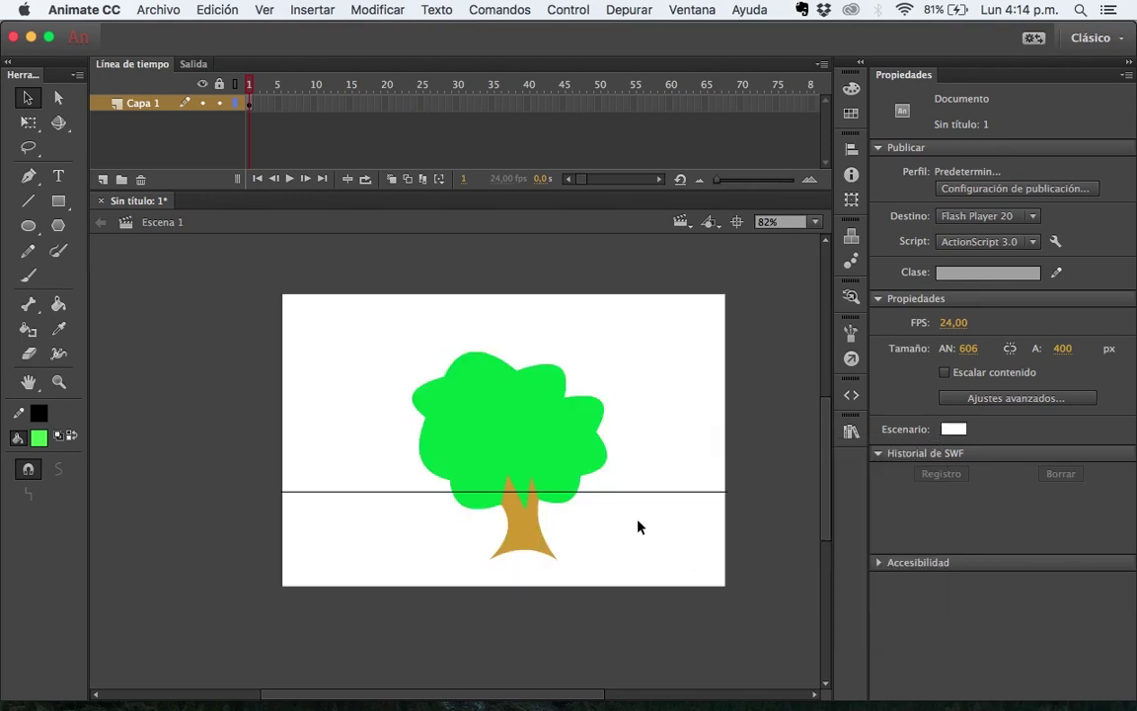
Step: Draw lines along the stage's right, bottom and left edges to close the ground area below the horizontal line
{"action": "key", "text": "n"}
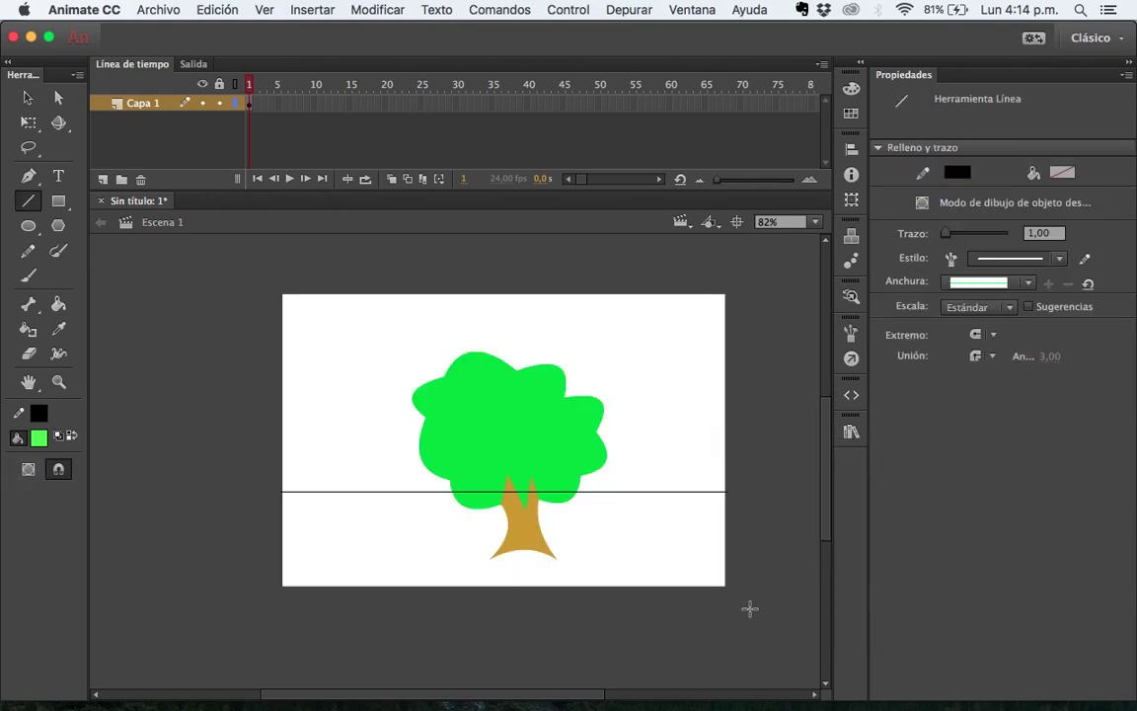
{"action": "mouse_move", "coordinate": [722, 500]}
{"action": "left_mouse_down"}
{"action": "mouse_move", "coordinate": [729, 489]}
{"action": "mouse_move", "coordinate": [728, 593]}
{"action": "mouse_move", "coordinate": [289, 599]}
{"action": "mouse_move", "coordinate": [276, 594]}
{"action": "mouse_move", "coordinate": [279, 494]}
{"action": "left_mouse_up"}
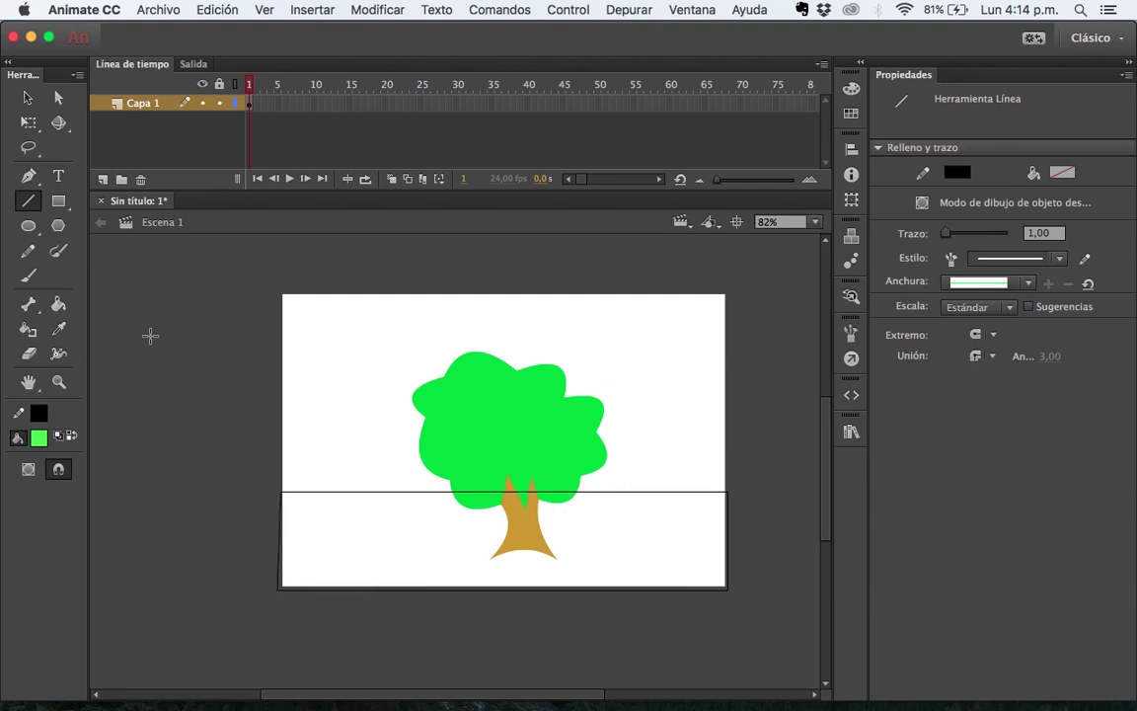
Step: Fill the enclosed ground area with the light green and delete its black outline, including the horizontal line segments crossing the tree
{"action": "left_click", "coordinate": [58, 302]}
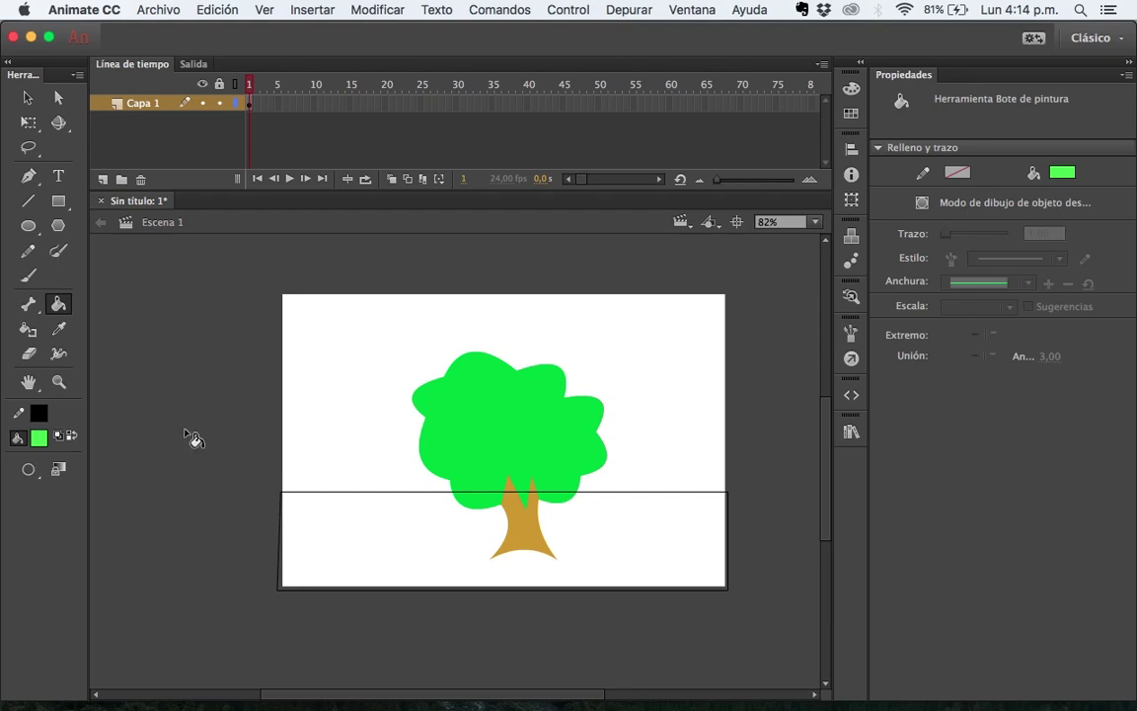
{"action": "left_click", "coordinate": [383, 554]}
{"action": "key", "text": "v"}
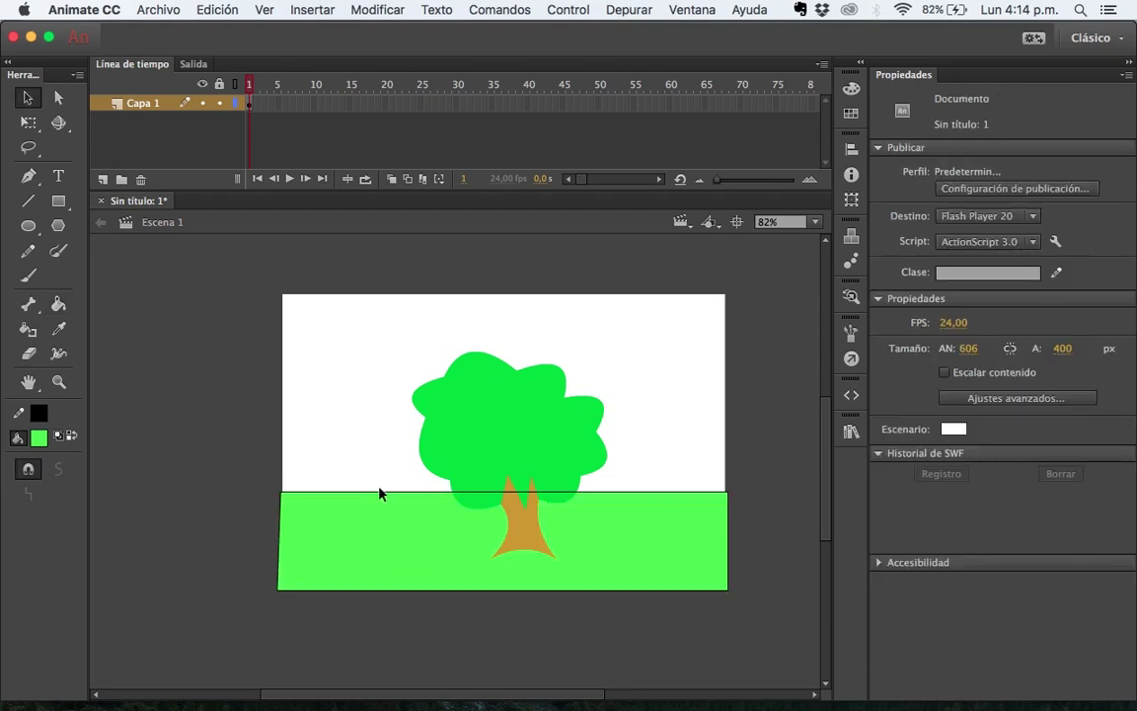
{"action": "left_click", "coordinate": [524, 500]}
{"action": "left_click", "coordinate": [511, 496]}
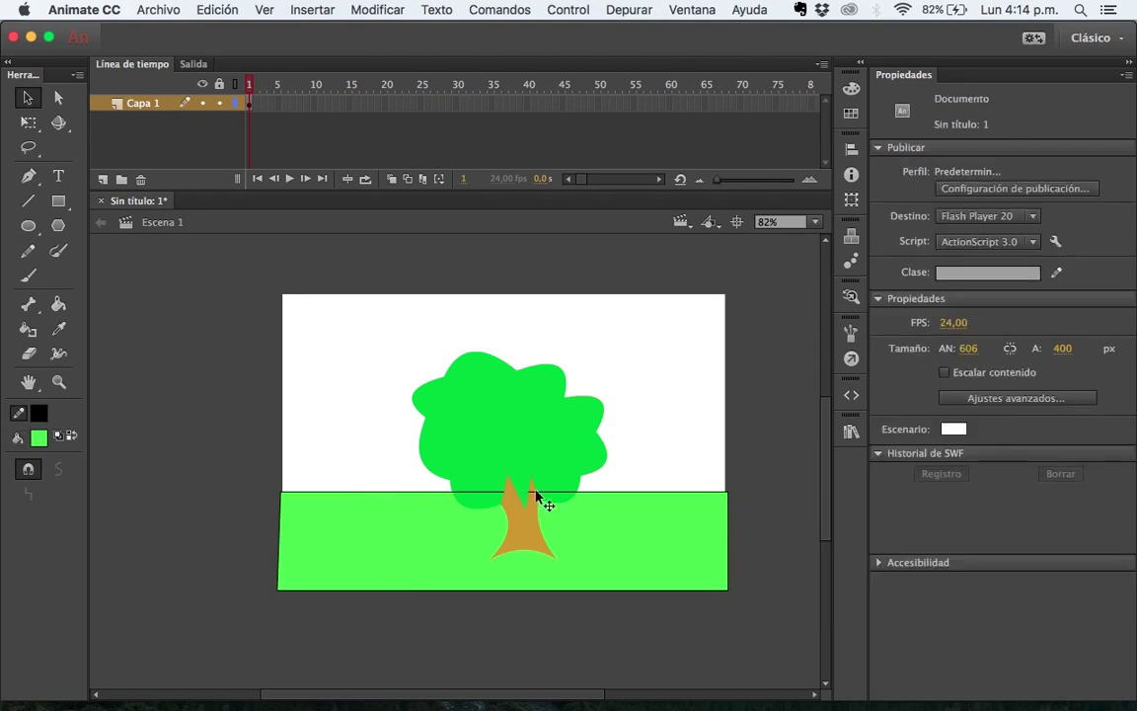
{"action": "left_click", "coordinate": [536, 495]}
{"action": "left_click", "coordinate": [556, 499]}
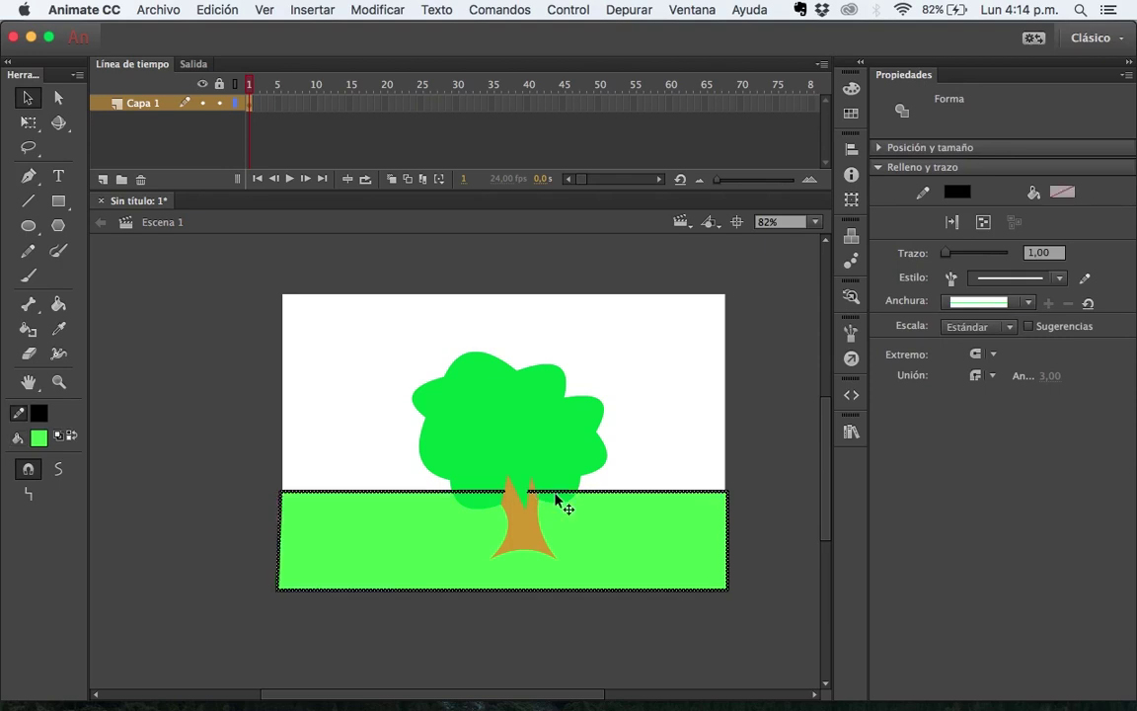
{"action": "key", "text": "Escape"}
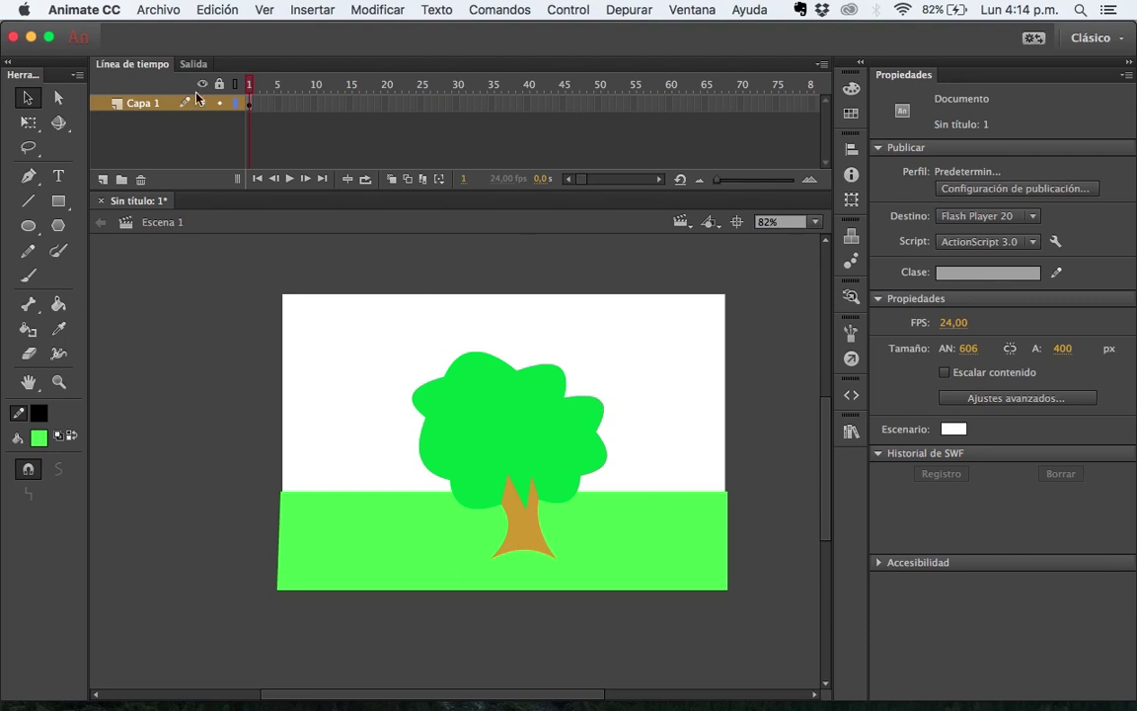
Step: Add a new layer above the drawing's layer and name it CIELO
{"action": "left_click", "coordinate": [103, 178]}
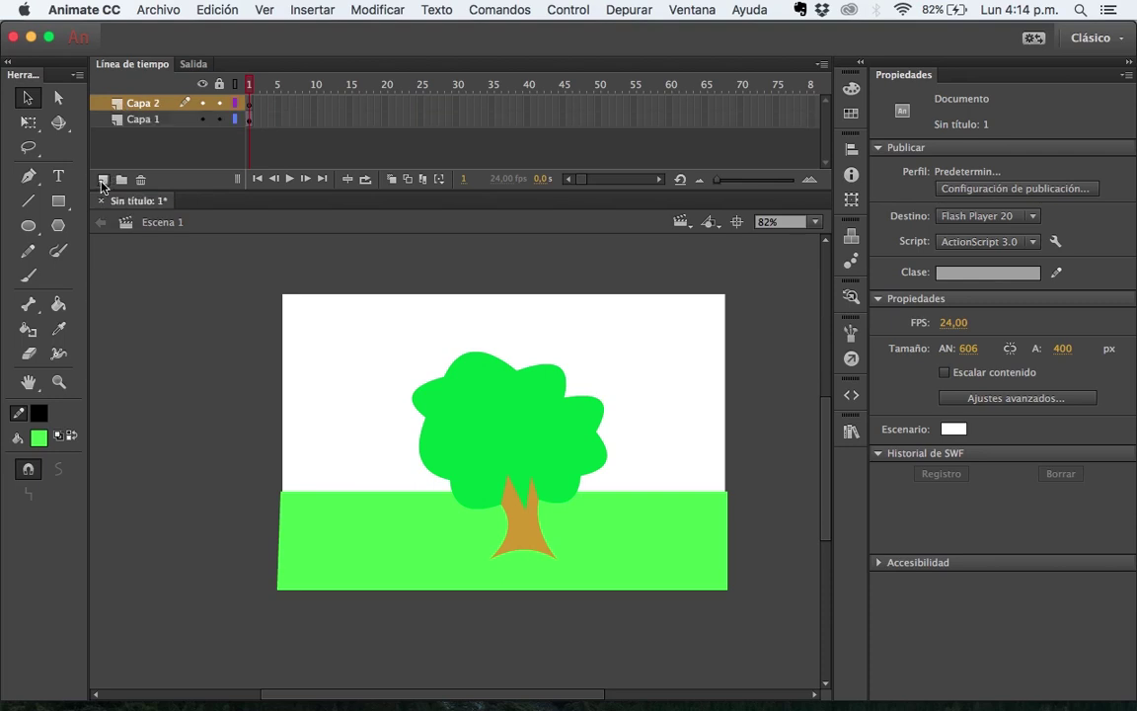
{"action": "double_click", "coordinate": [146, 103]}
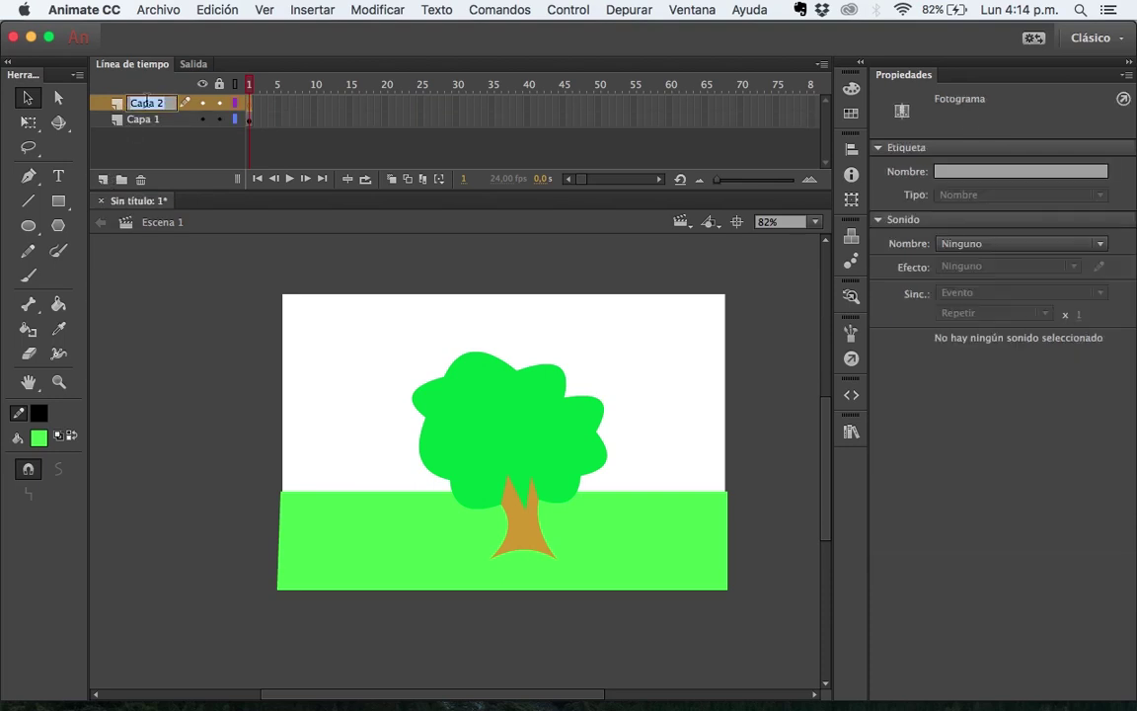
{"action": "type", "text": "CIELO"}
{"action": "key", "text": "Return"}
Step: Rename the Capa 1 layer as ÁRBOL and deselect its artwork
{"action": "double_click", "coordinate": [146, 119]}
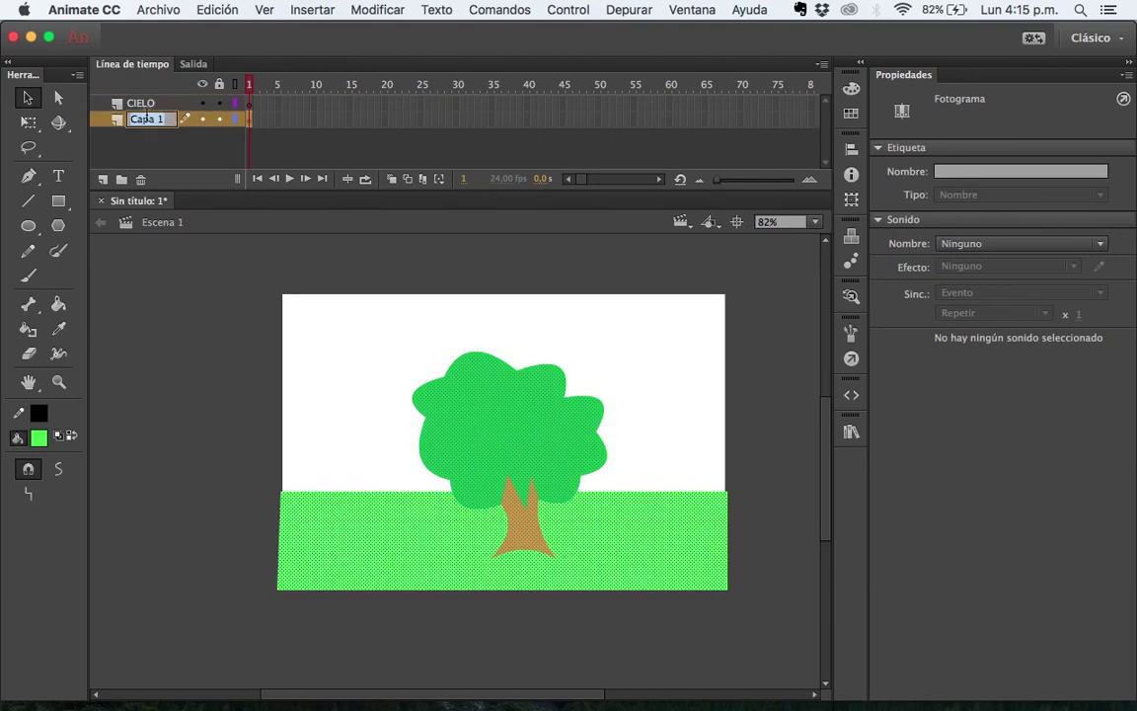
{"action": "type", "text": "AR"}
{"action": "type", "text": "ÁRBOL"}
{"action": "key", "text": "Return"}
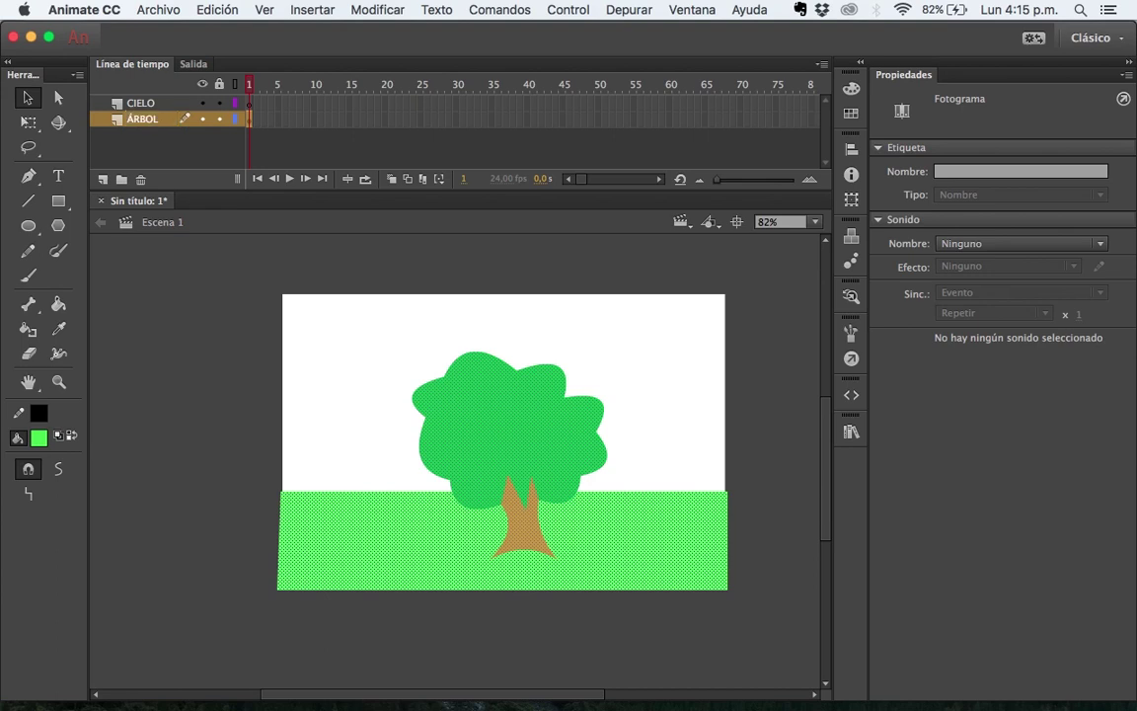
{"action": "left_click", "coordinate": [231, 272]}
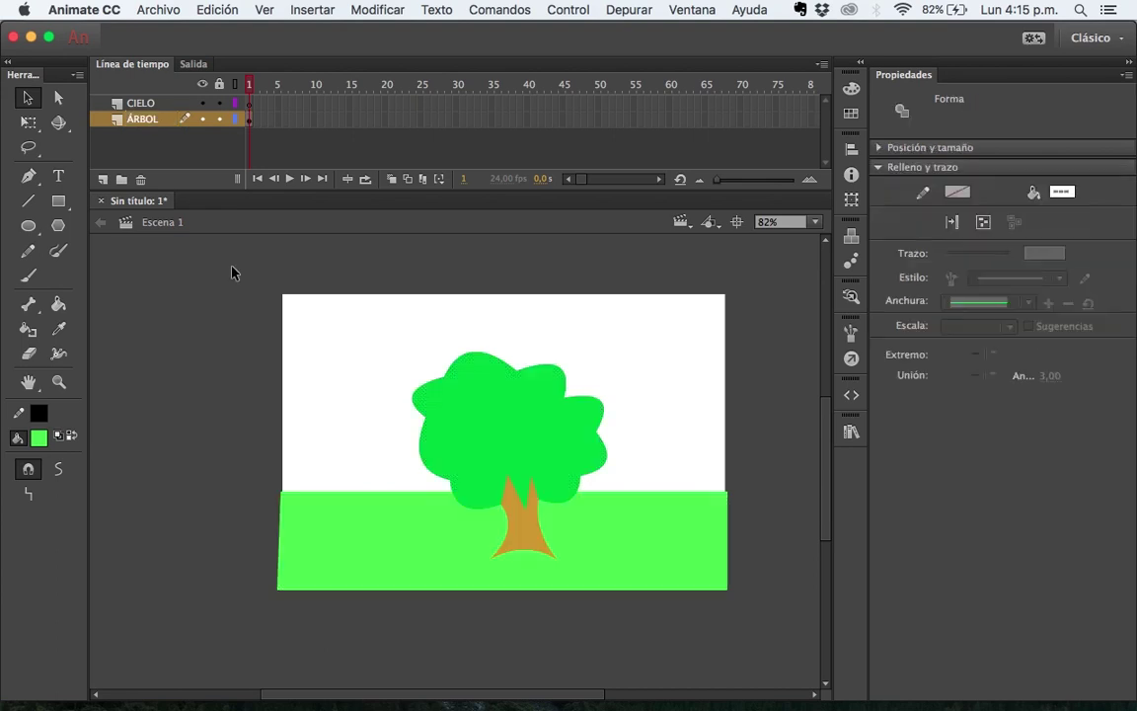
Step: Select the first frame of the CIELO layer, and hide and show all layers
{"action": "left_click", "coordinate": [246, 103]}
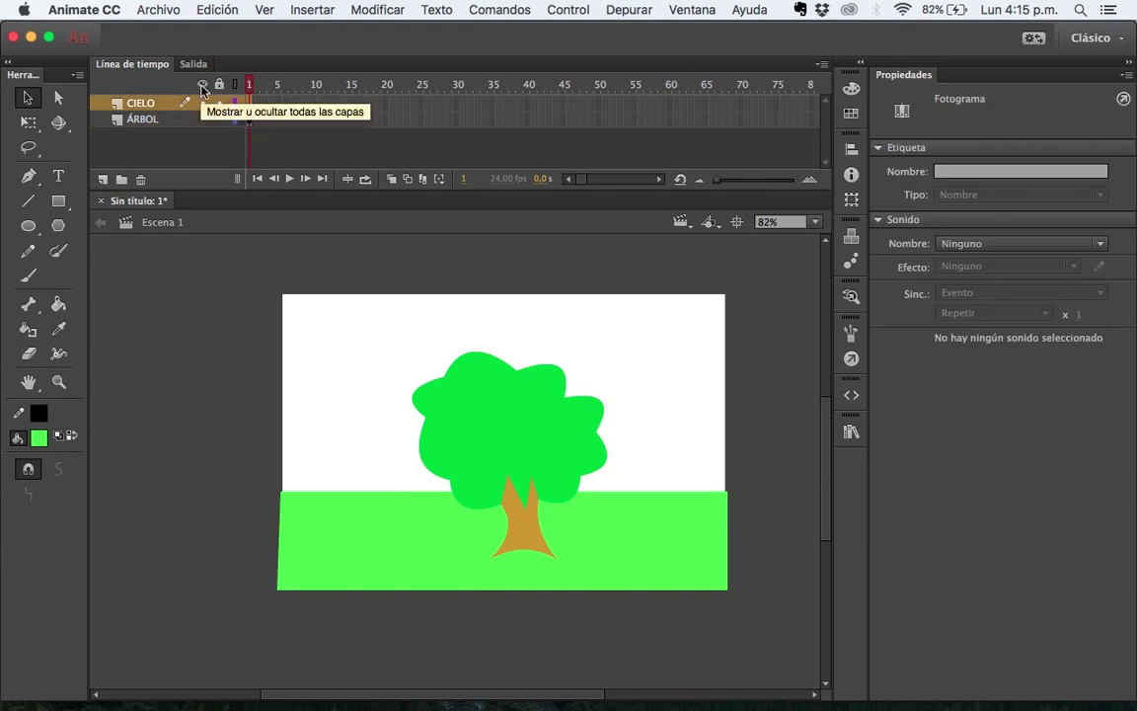
{"action": "left_click", "coordinate": [202, 87]}
{"action": "left_click", "coordinate": [203, 87]}
Step: Lock all layers, try to select the tree and ground on the stage, and unlock the layers again
{"action": "left_click", "coordinate": [219, 84]}
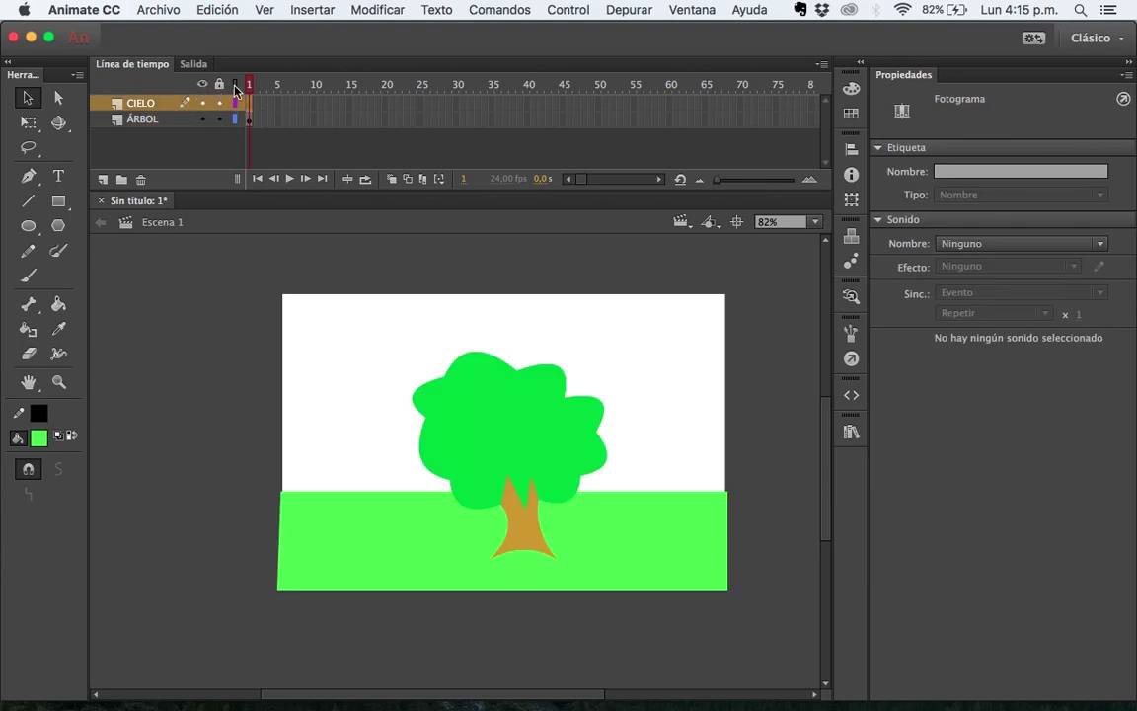
{"action": "left_click_drag", "start_coordinate": [375, 305], "coordinate": [493, 419]}
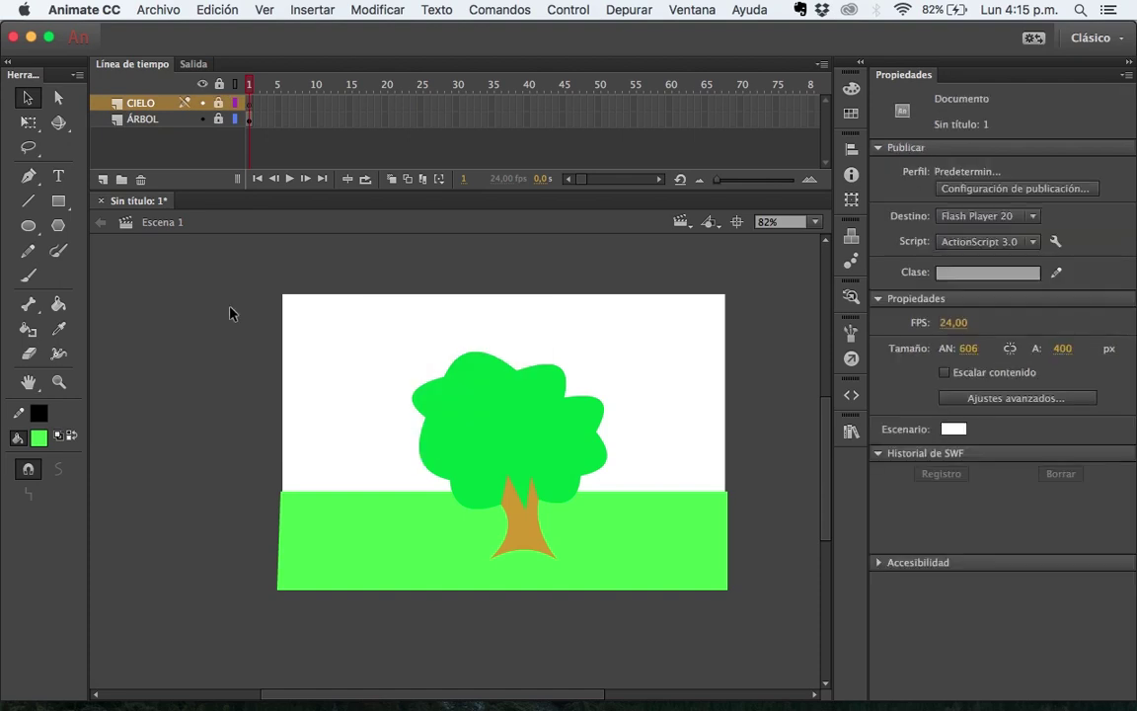
{"action": "left_click_drag", "start_coordinate": [236, 310], "coordinate": [599, 528]}
{"action": "left_click_drag", "start_coordinate": [400, 409], "coordinate": [499, 479]}
{"action": "left_click_drag", "start_coordinate": [518, 395], "coordinate": [607, 546]}
{"action": "left_click_drag", "start_coordinate": [382, 470], "coordinate": [237, 497]}
{"action": "left_click_drag", "start_coordinate": [340, 305], "coordinate": [715, 600]}
{"action": "left_click", "coordinate": [220, 84]}
Step: Hide the ÁRBOL layer and show it again
{"action": "left_click", "coordinate": [201, 119]}
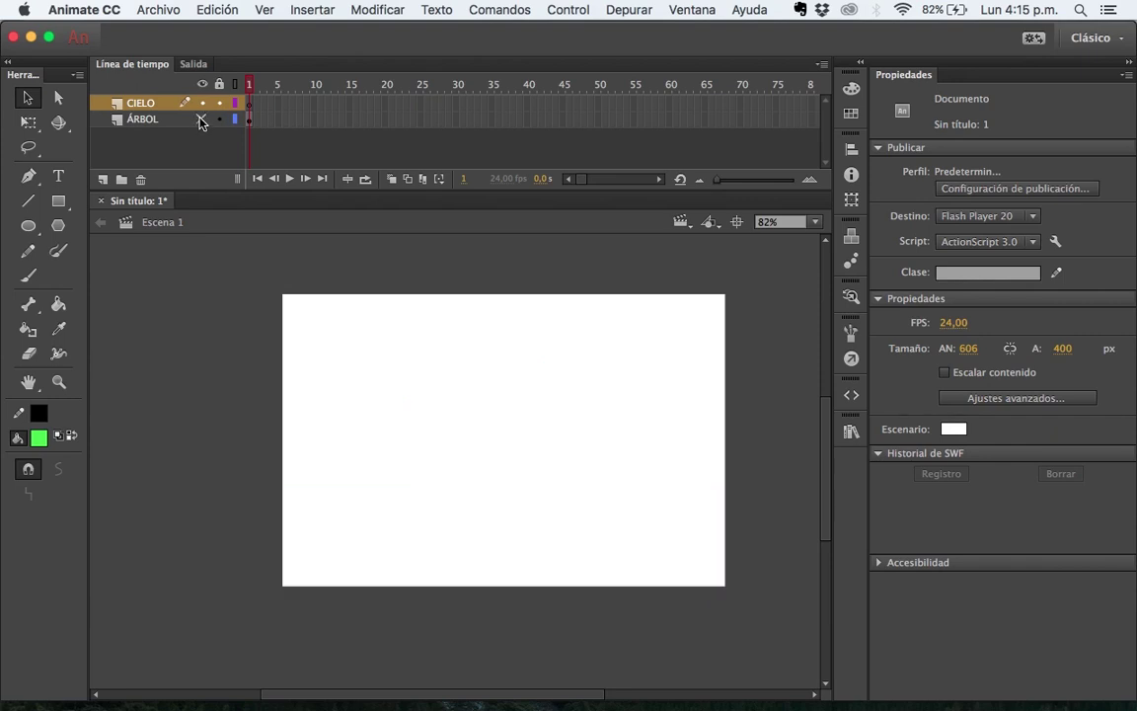
{"action": "left_click", "coordinate": [201, 120]}
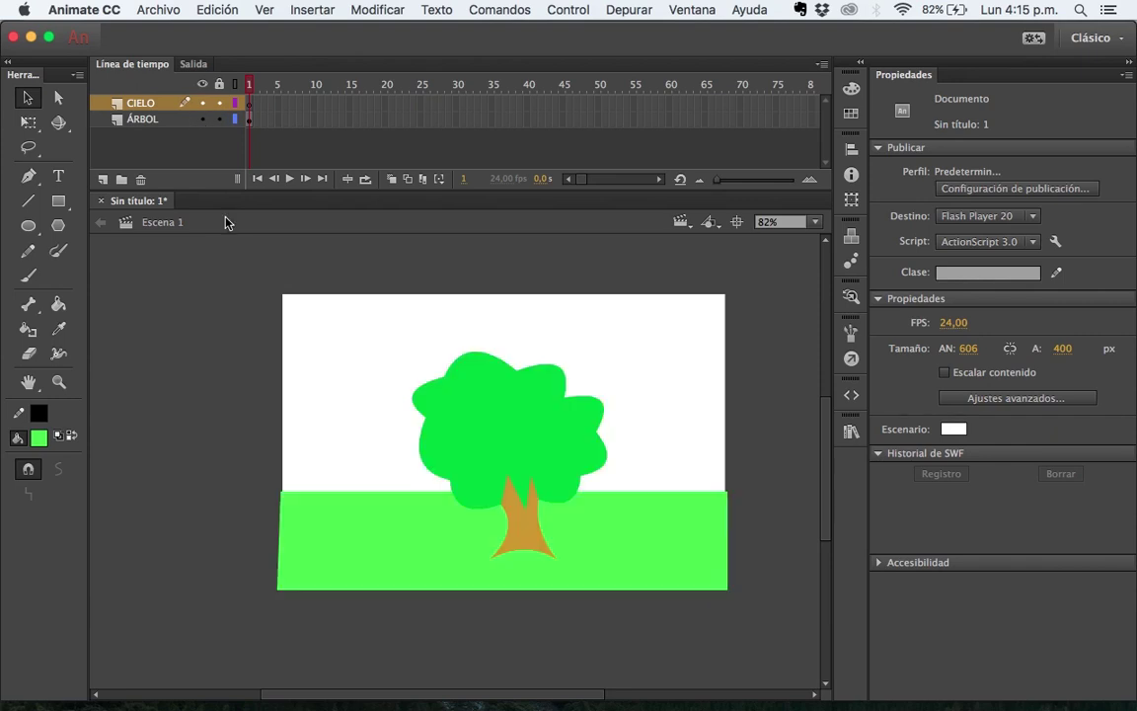
Step: Draw a rectangle with a bright cyan fill on the first frame of the CIELO layer, covering the whole stage
{"action": "left_click", "coordinate": [249, 103]}
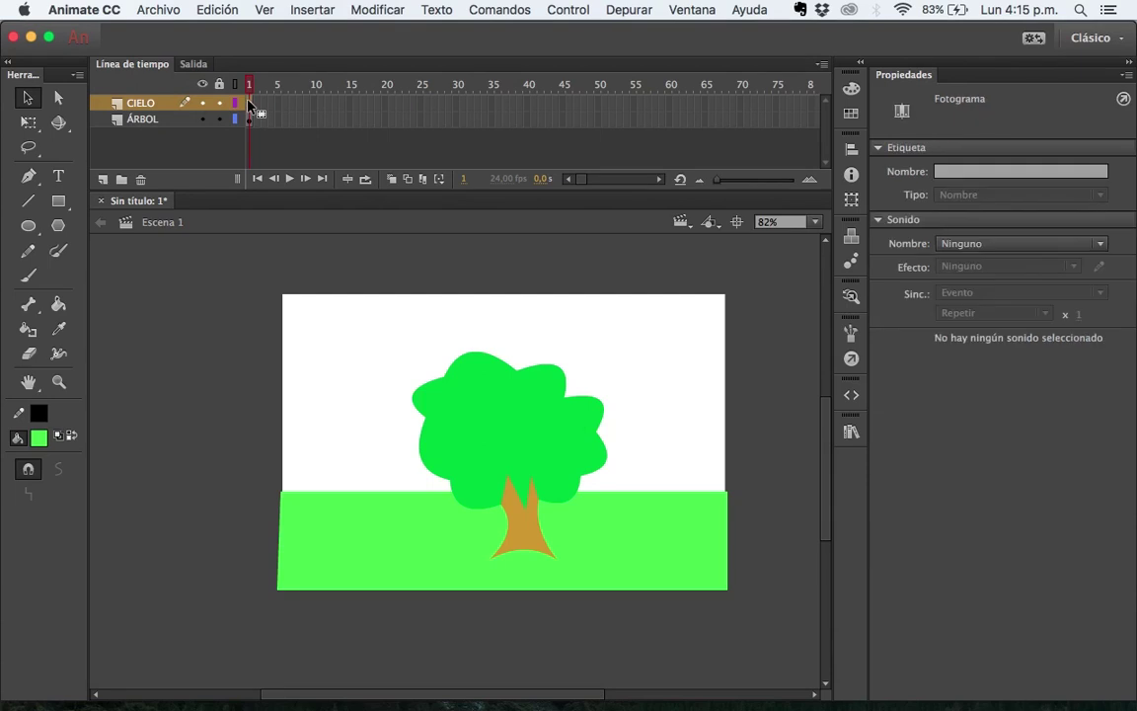
{"action": "left_click", "coordinate": [60, 203]}
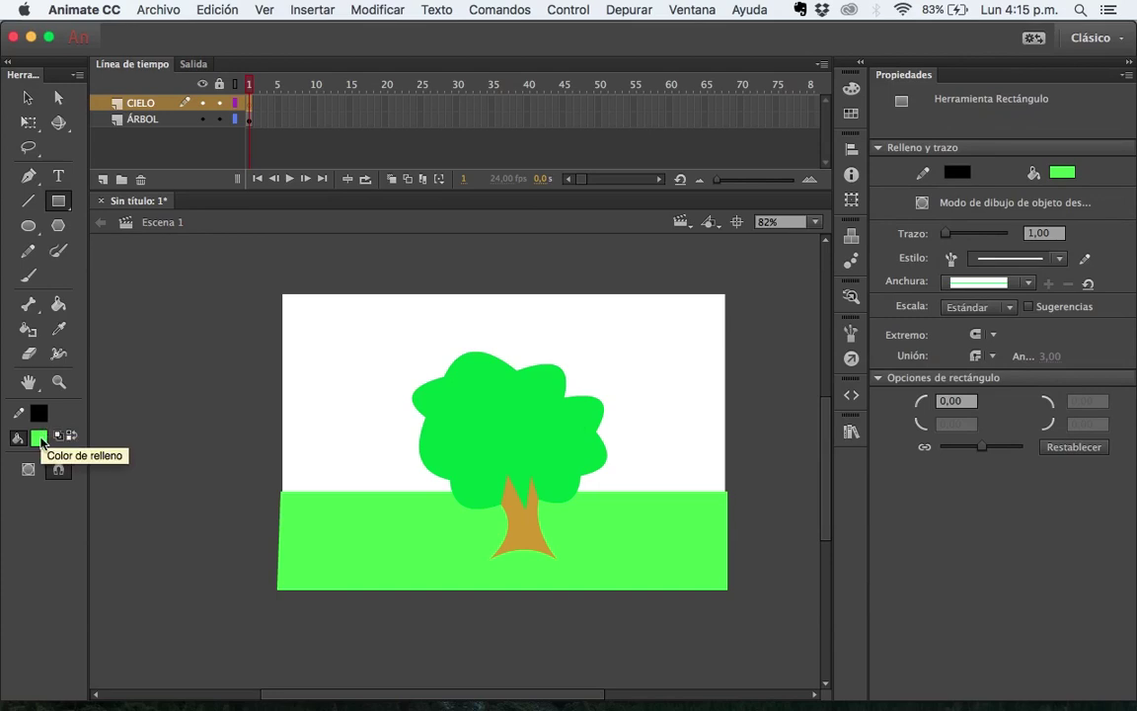
{"action": "left_click", "coordinate": [39, 438]}
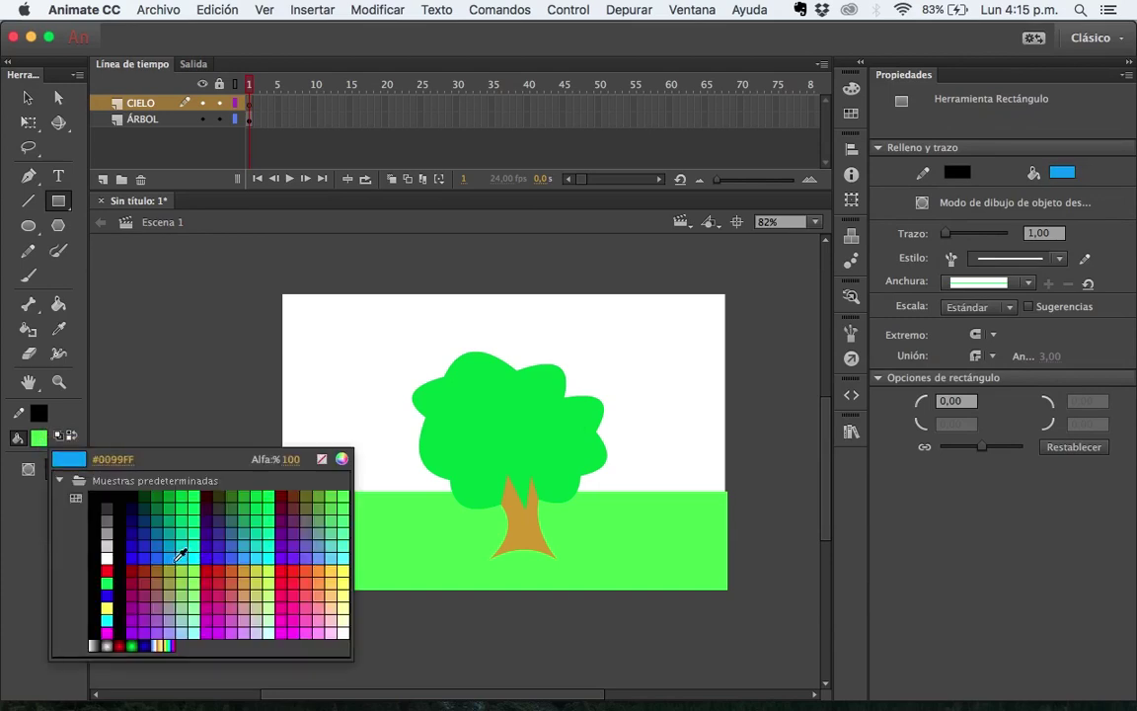
{"action": "left_click", "coordinate": [184, 556]}
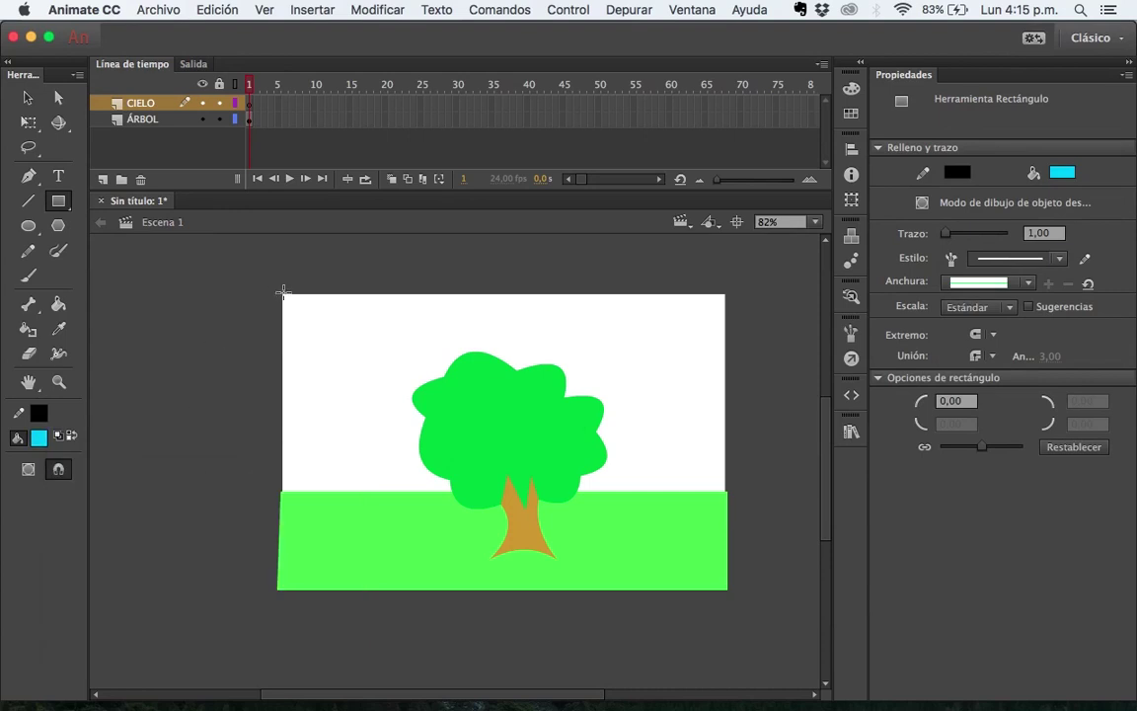
{"action": "mouse_move", "coordinate": [280, 293]}
{"action": "left_mouse_down"}
{"action": "mouse_move", "coordinate": [399, 297]}
{"action": "mouse_move", "coordinate": [667, 350]}
{"action": "mouse_move", "coordinate": [745, 445]}
{"action": "mouse_move", "coordinate": [728, 589]}
{"action": "left_mouse_up"}
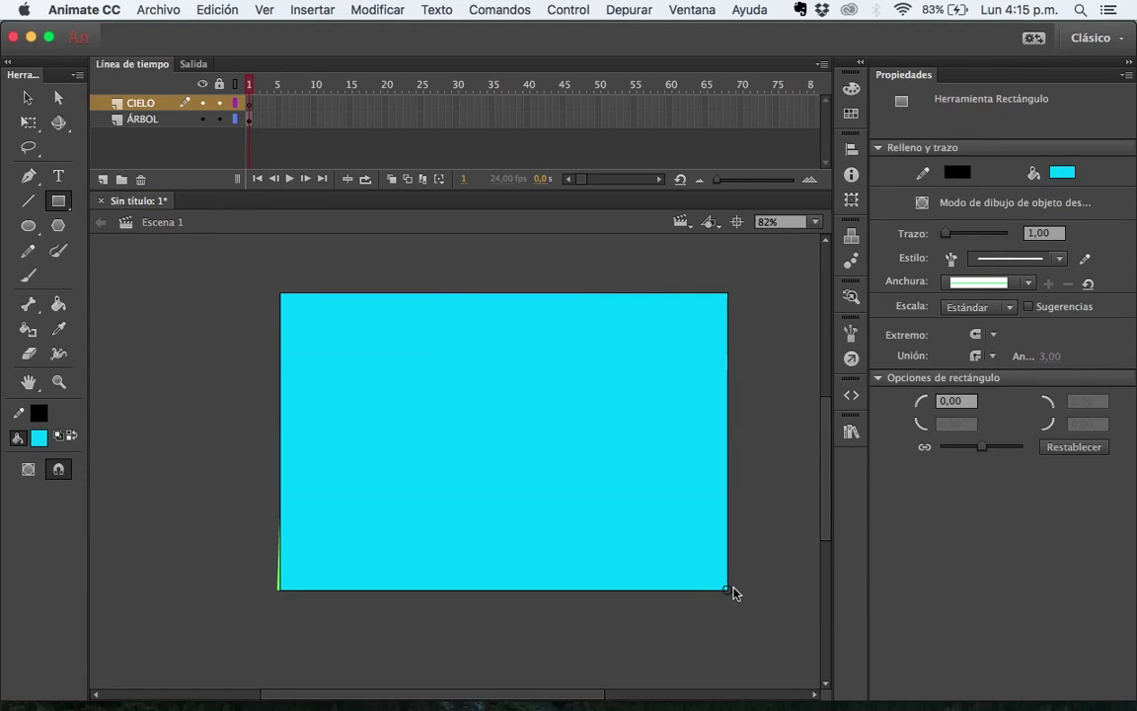
Step: Delete the black outline around the cyan sky rectangle
{"action": "left_click", "coordinate": [28, 97]}
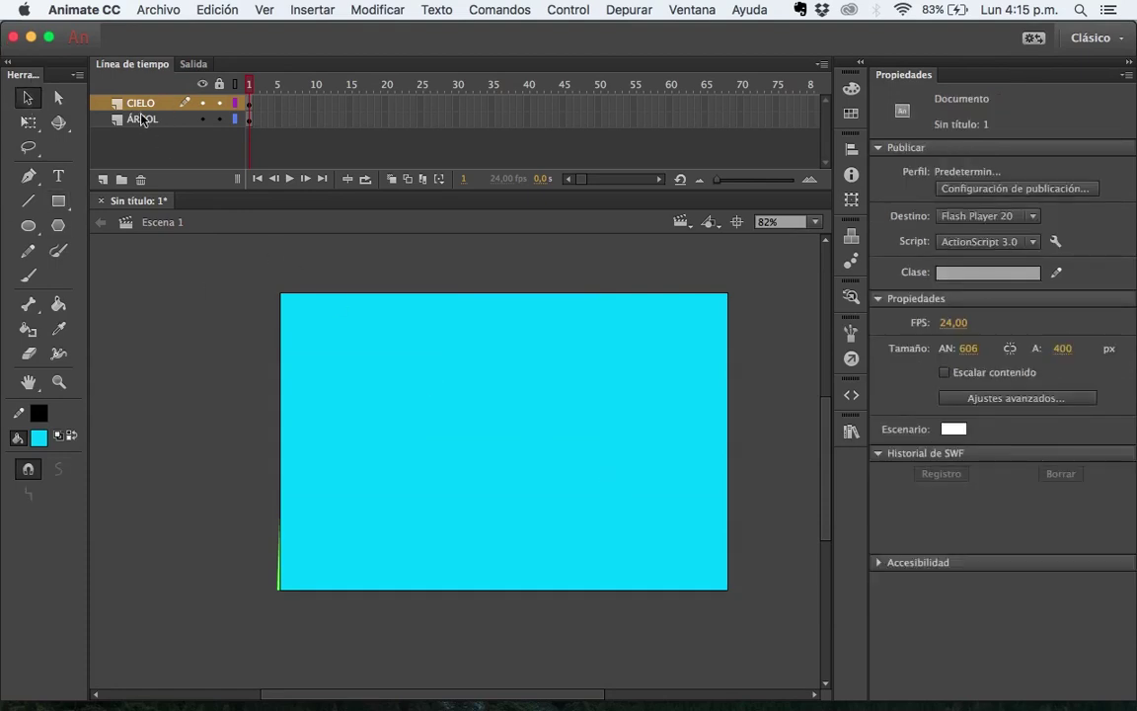
{"action": "double_click", "coordinate": [347, 294]}
{"action": "left_click", "coordinate": [347, 292]}
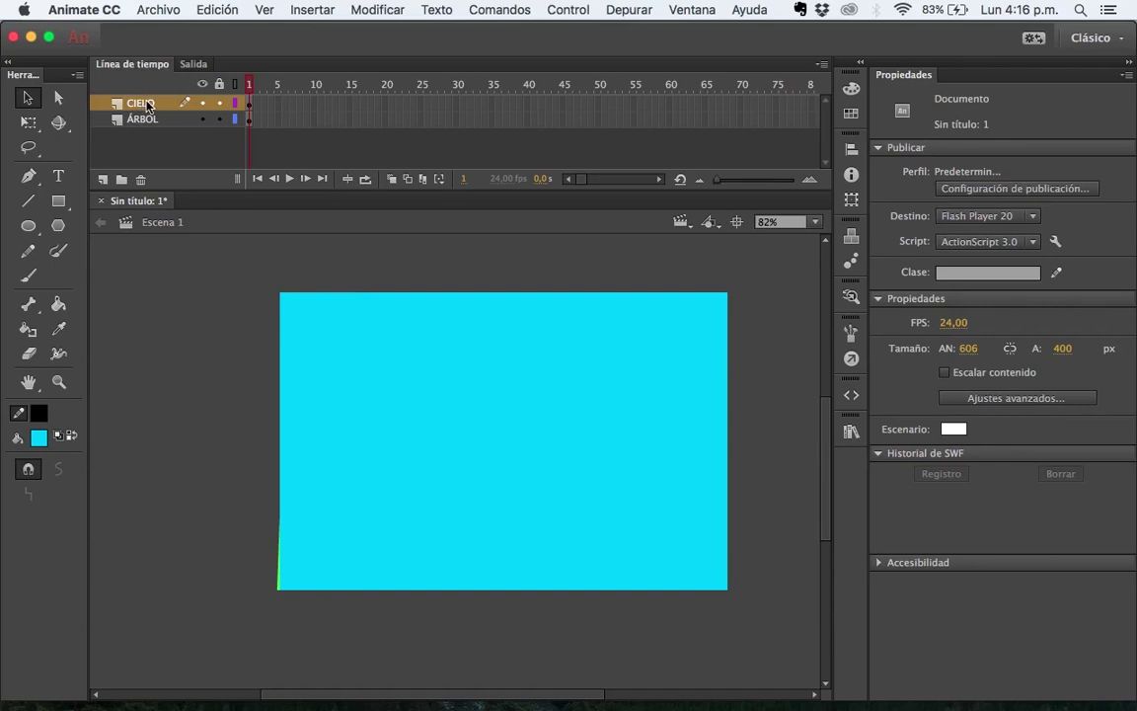
Step: Hide and show the CIELO layer, and move it below the ÁRBOL layer
{"action": "left_click", "coordinate": [202, 102]}
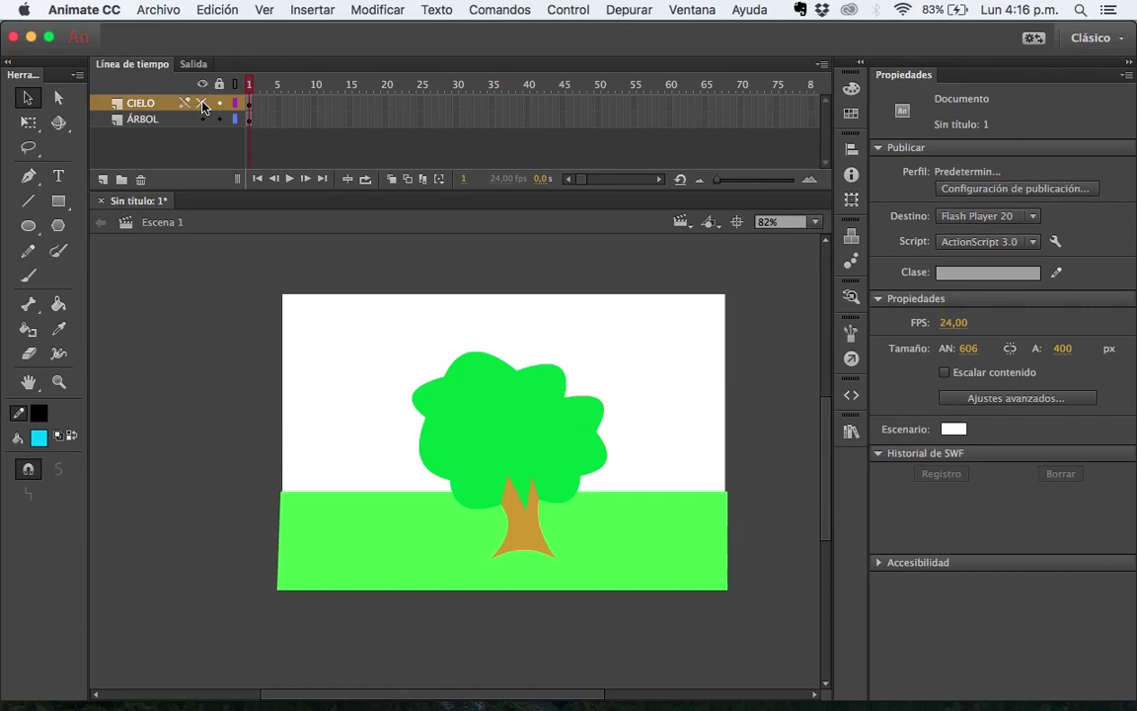
{"action": "left_click", "coordinate": [202, 104]}
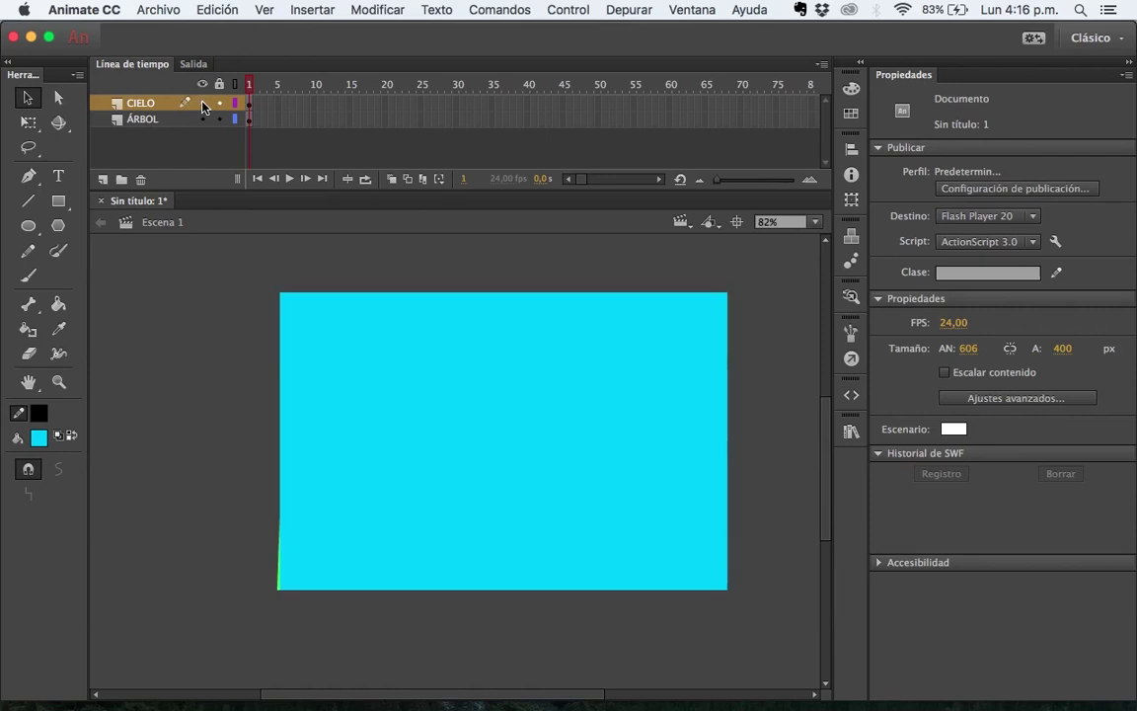
{"action": "left_click", "coordinate": [148, 104]}
{"action": "left_click_drag", "start_coordinate": [136, 133], "coordinate": [133, 132]}
{"action": "left_click", "coordinate": [218, 319]}
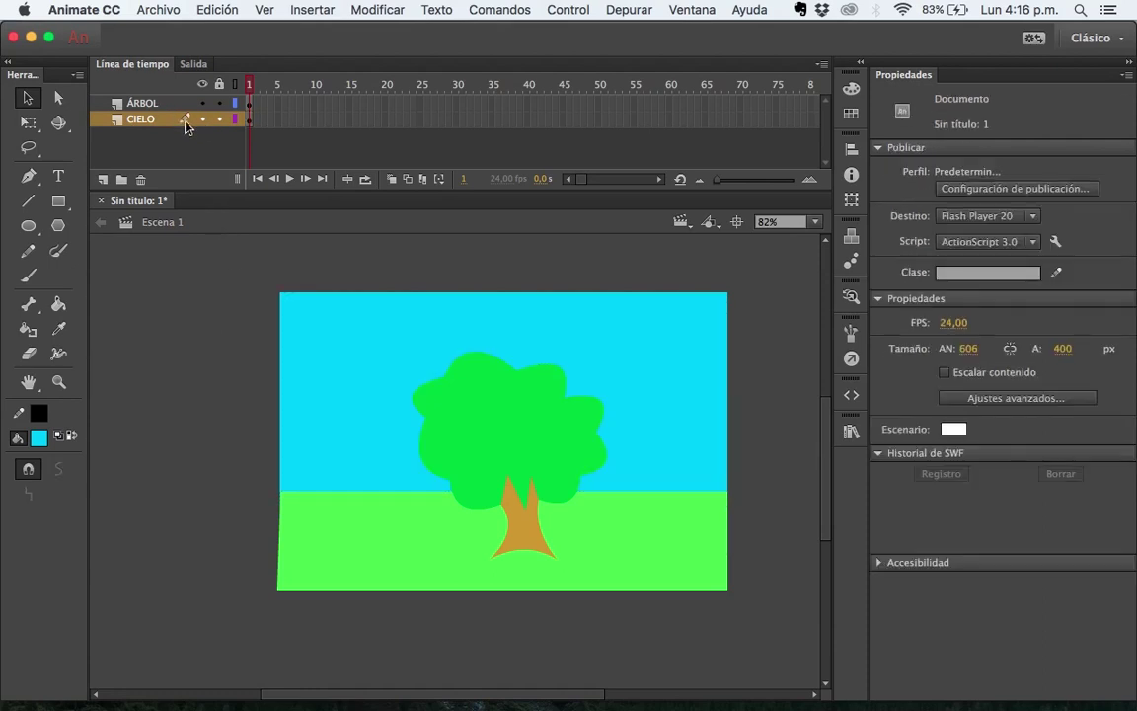
Step: Select the tree's crown and the sky in turn to check which layer each belongs to, and clear the selection
{"action": "left_click", "coordinate": [510, 434]}
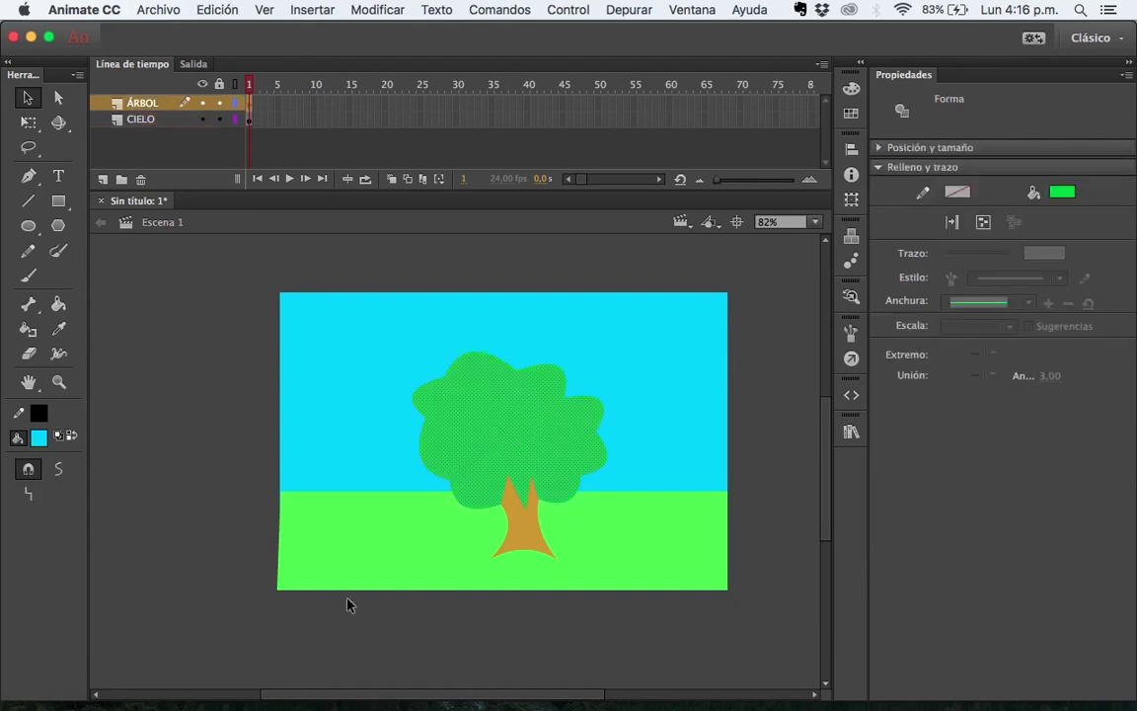
{"action": "left_click", "coordinate": [374, 332]}
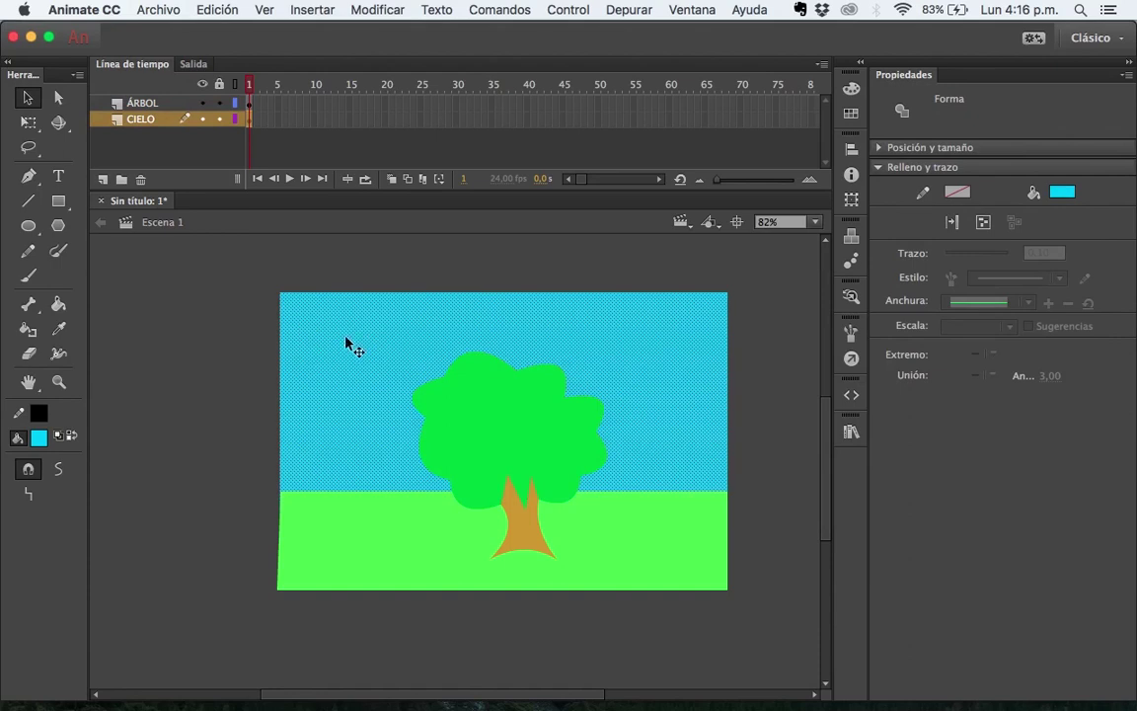
{"action": "left_click", "coordinate": [210, 508]}
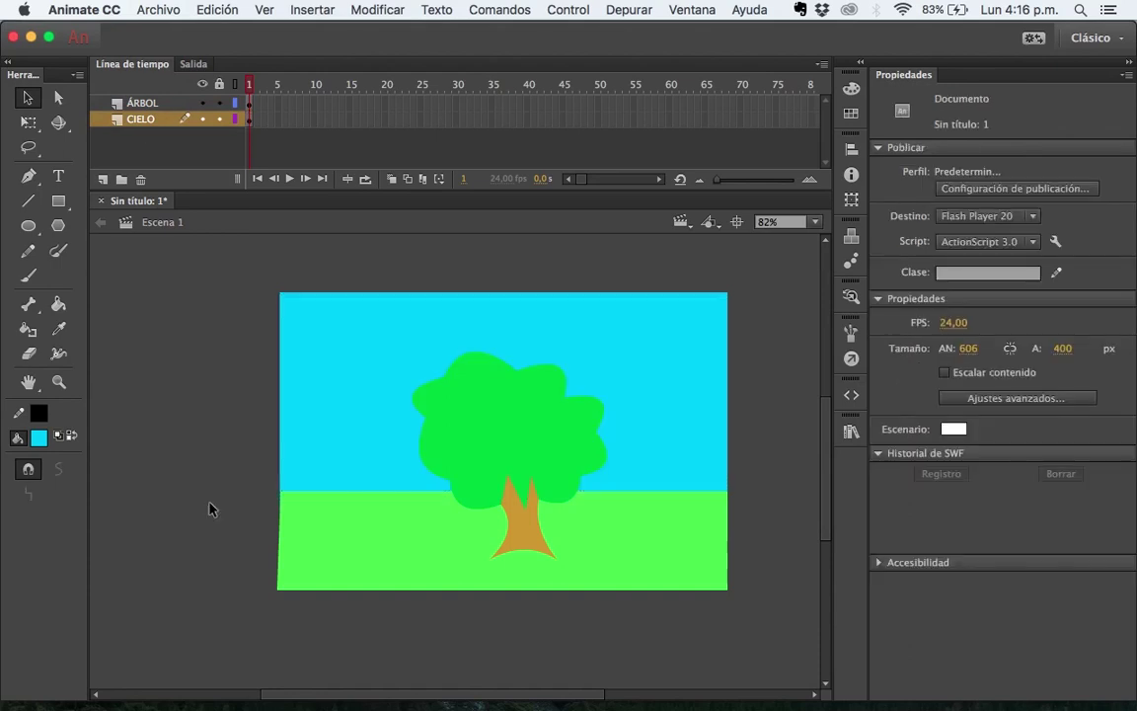